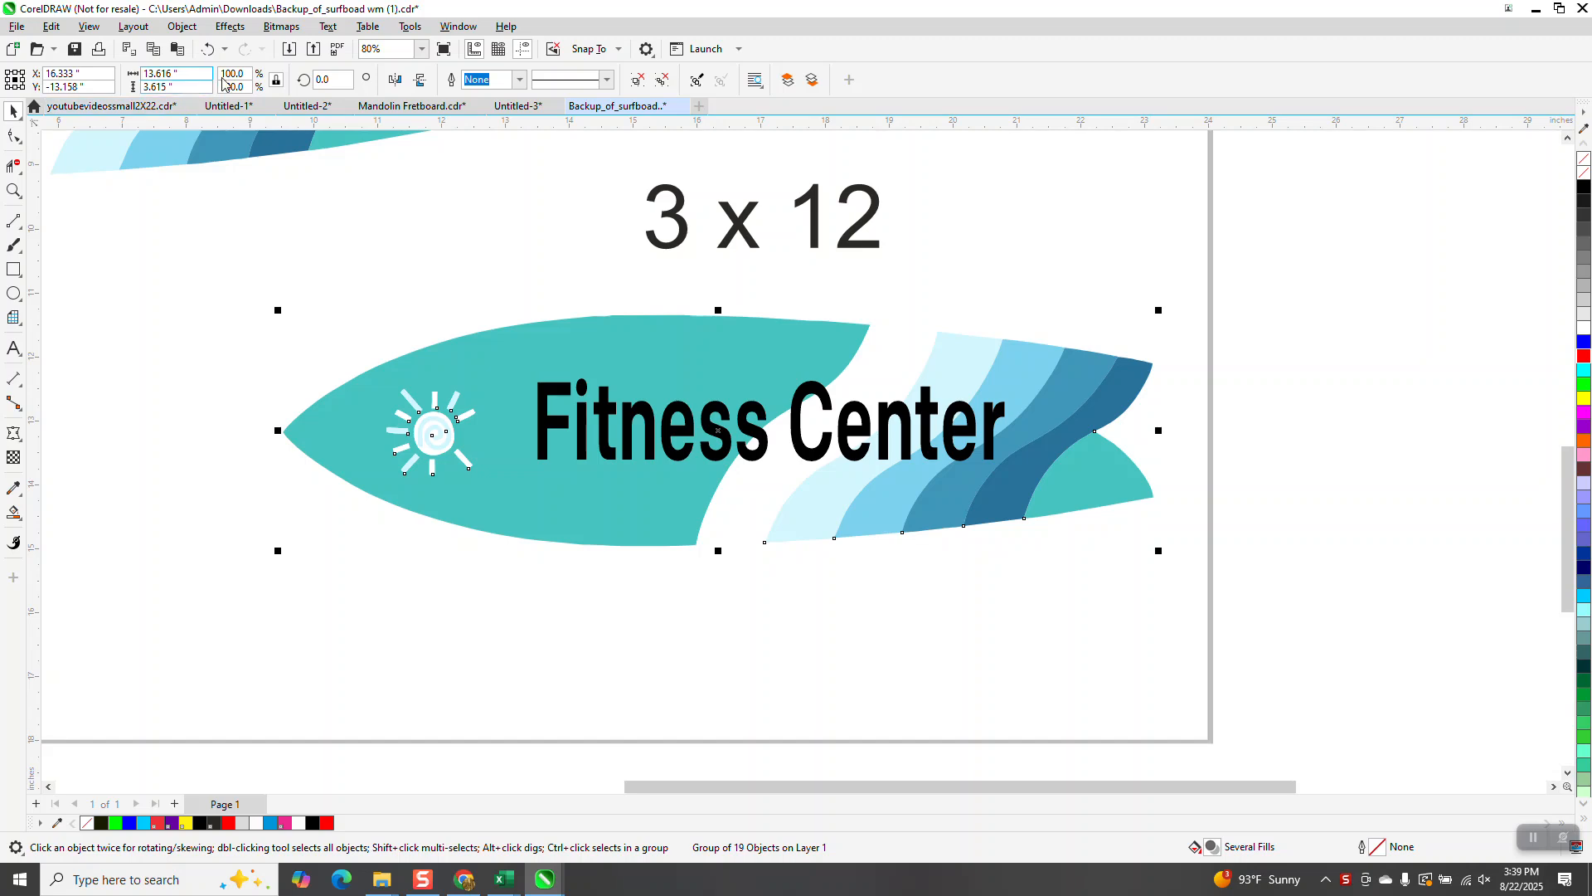
Step: Scale the surfboard group to 13 inches wide, then undo the resize
left_click_drag(196, 74, 1, 84)
type("13")
key("Return")
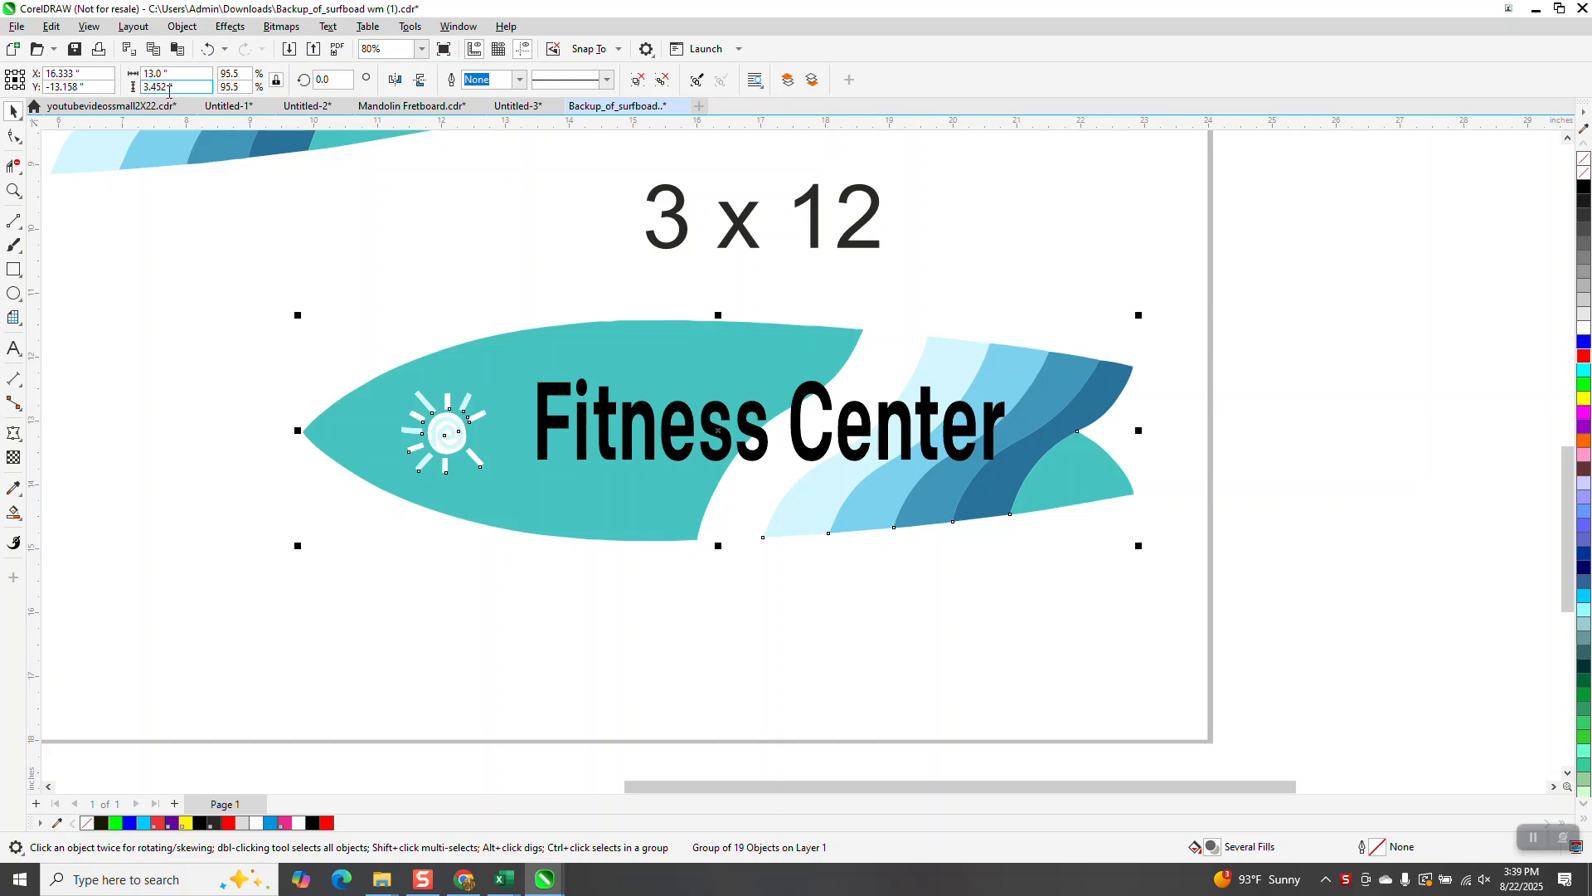
left_click(210, 53)
Step: Scale the surfboard group to 12 inches wide, then undo the resize
left_click_drag(195, 74, 143, 74)
type("1")
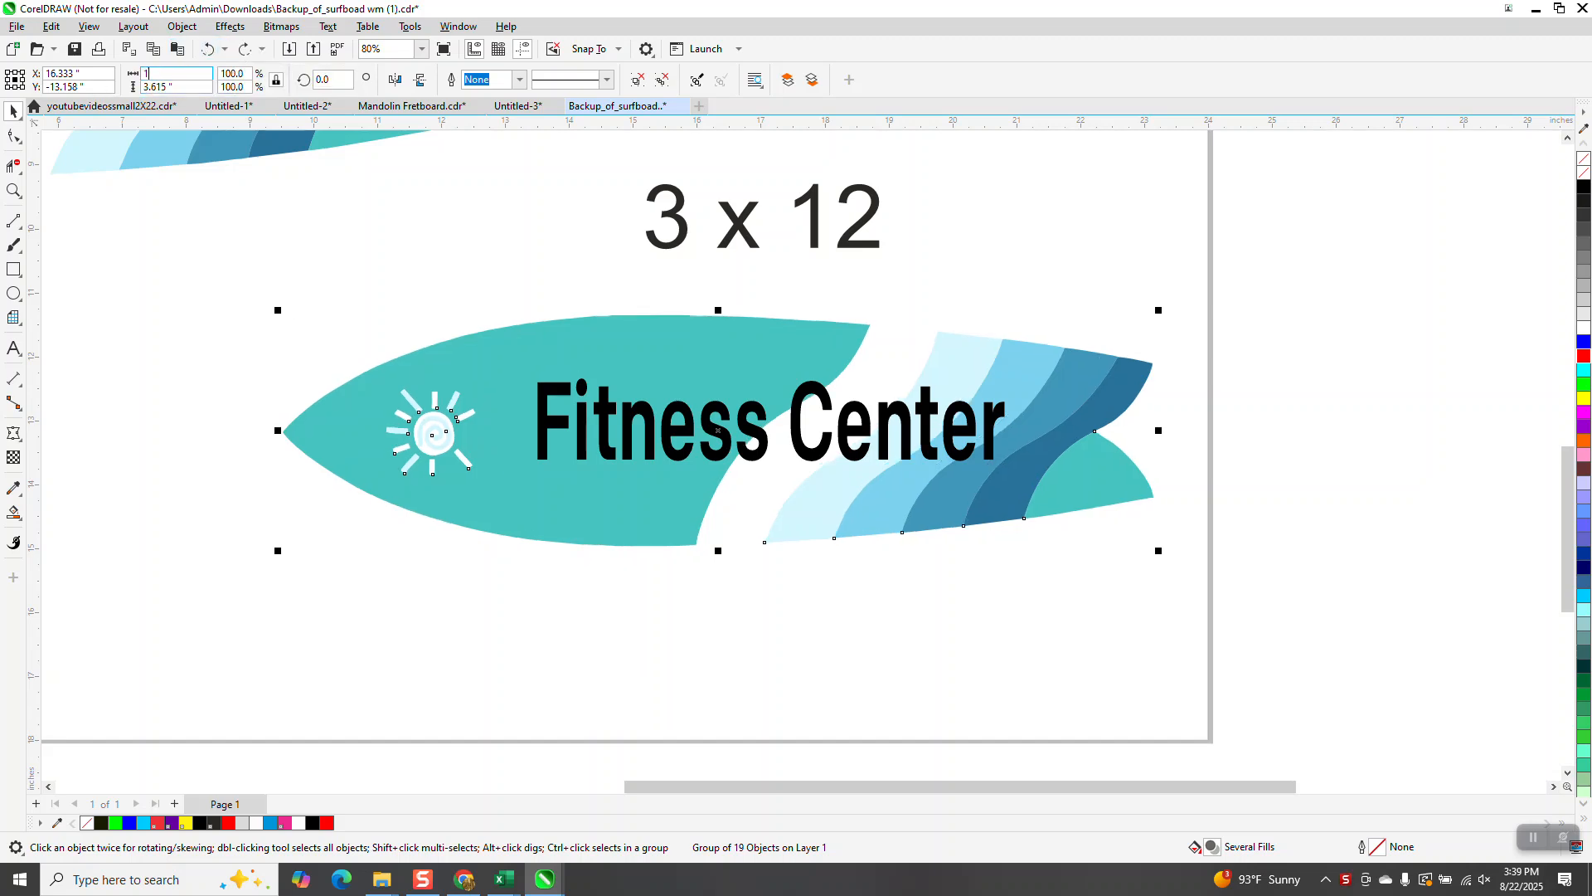
type("2")
key("Return")
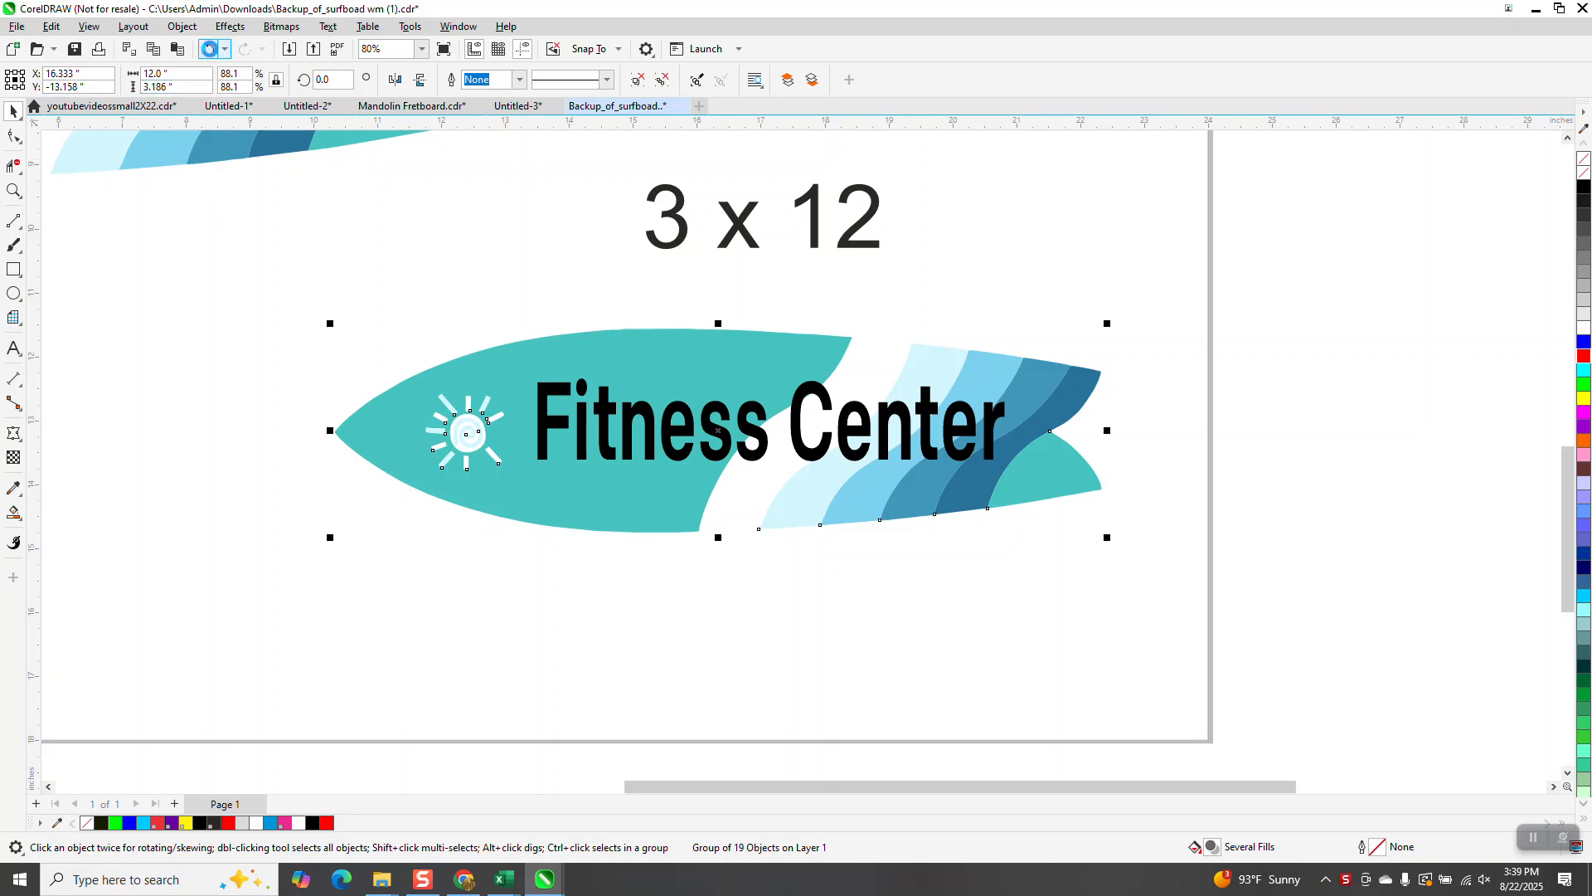
left_click(208, 50)
Step: Select the Fitness Center text and move it down off the surfboard
left_click(840, 294)
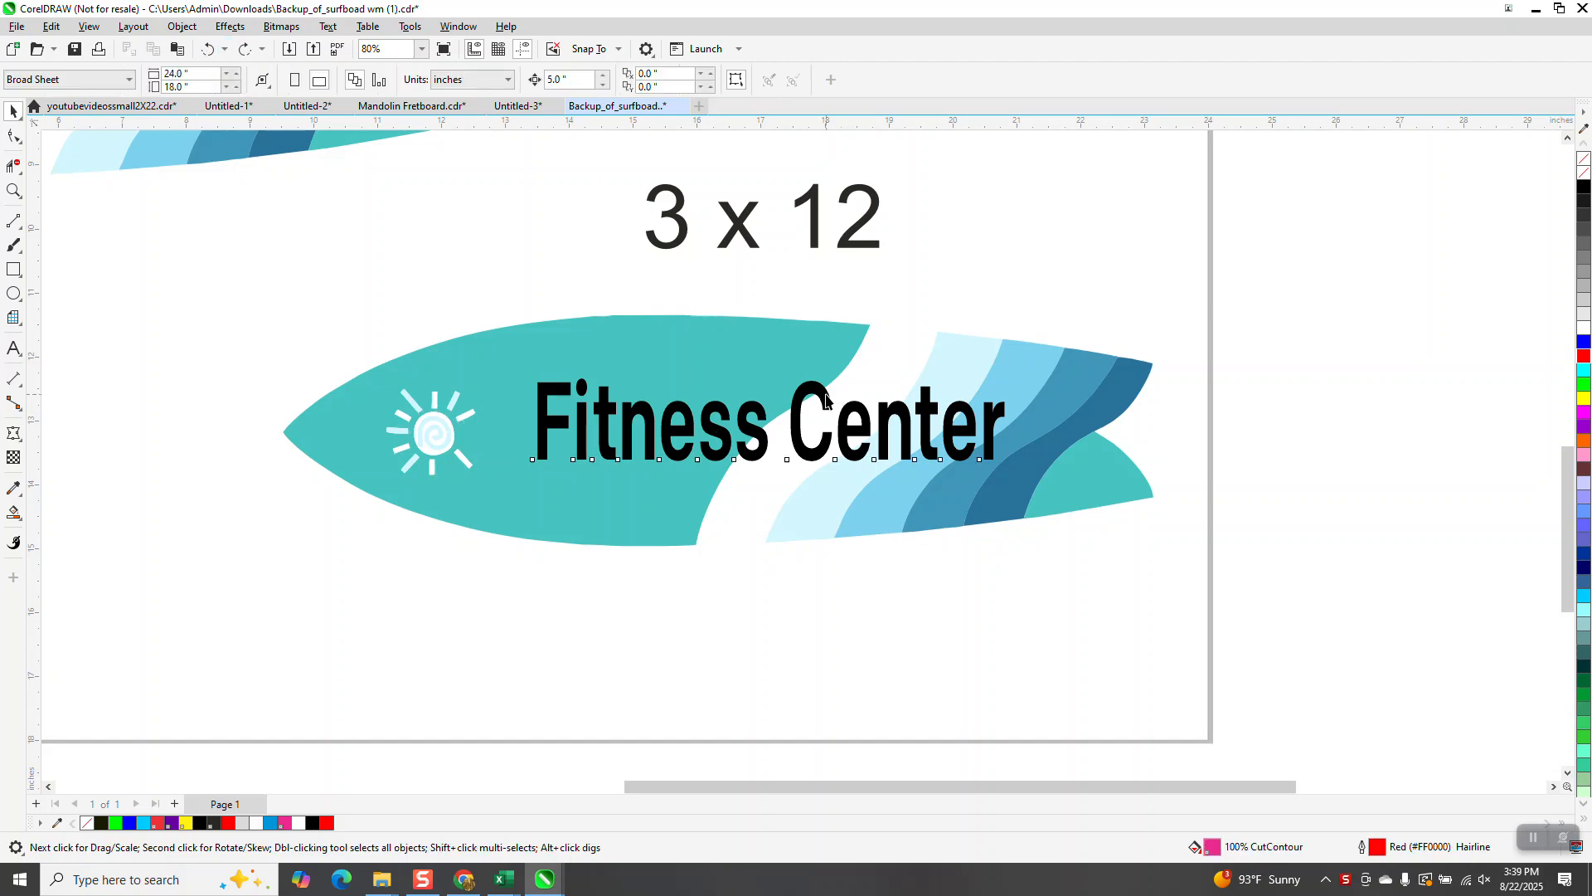
left_click(826, 398)
key("Down")
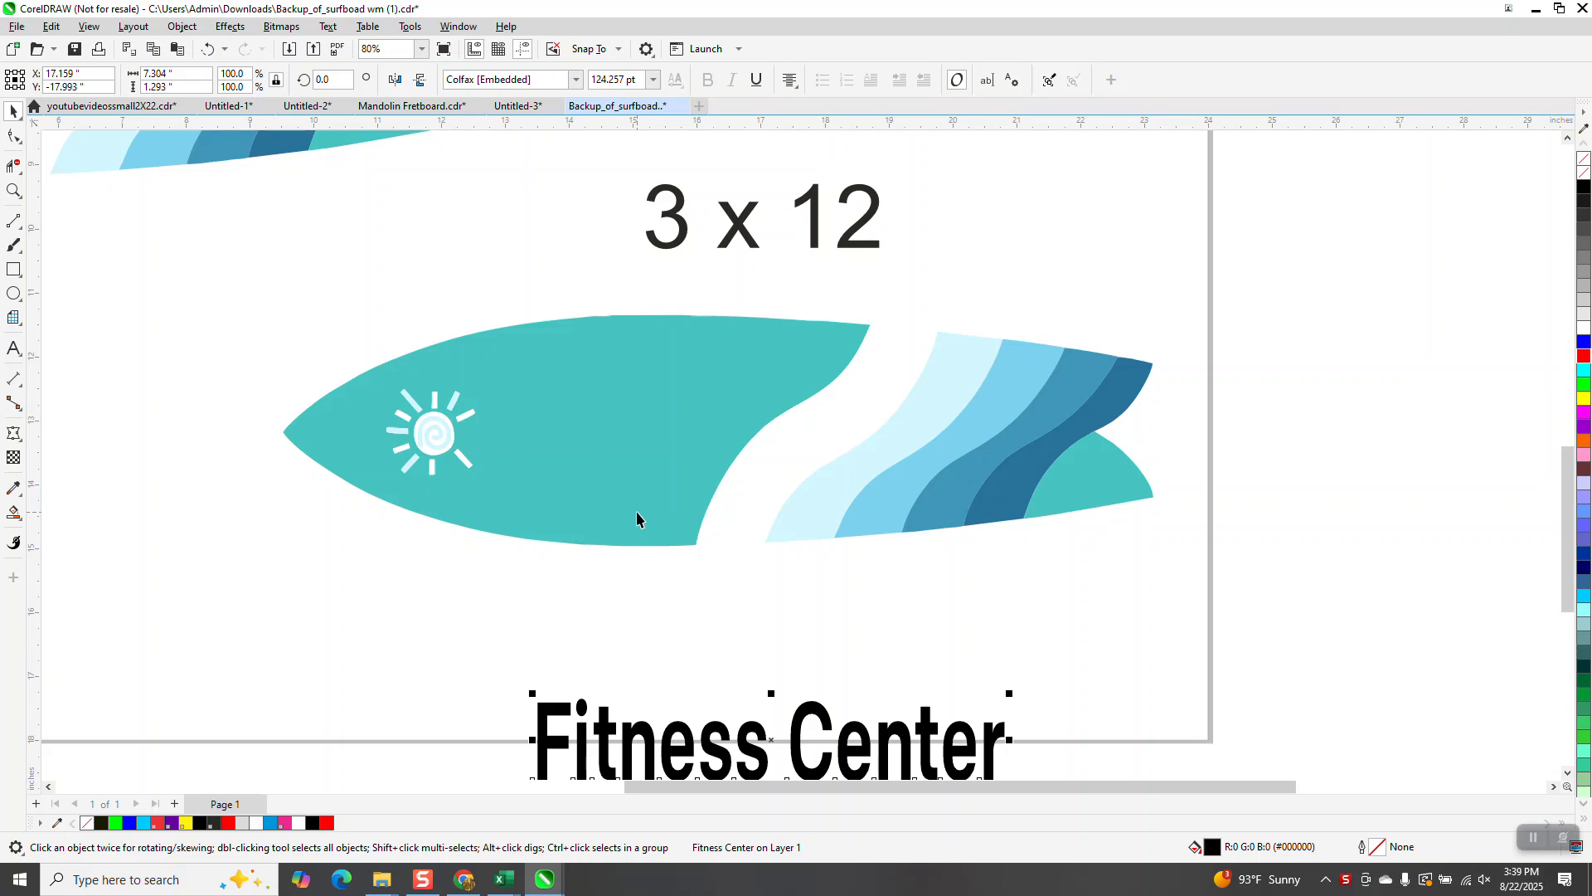
Step: Select the surfboard group, unlock its proportions and set its size to 12 x 3 inches
left_click_drag(253, 298, 432, 471)
left_click_drag(1201, 599, 1202, 600)
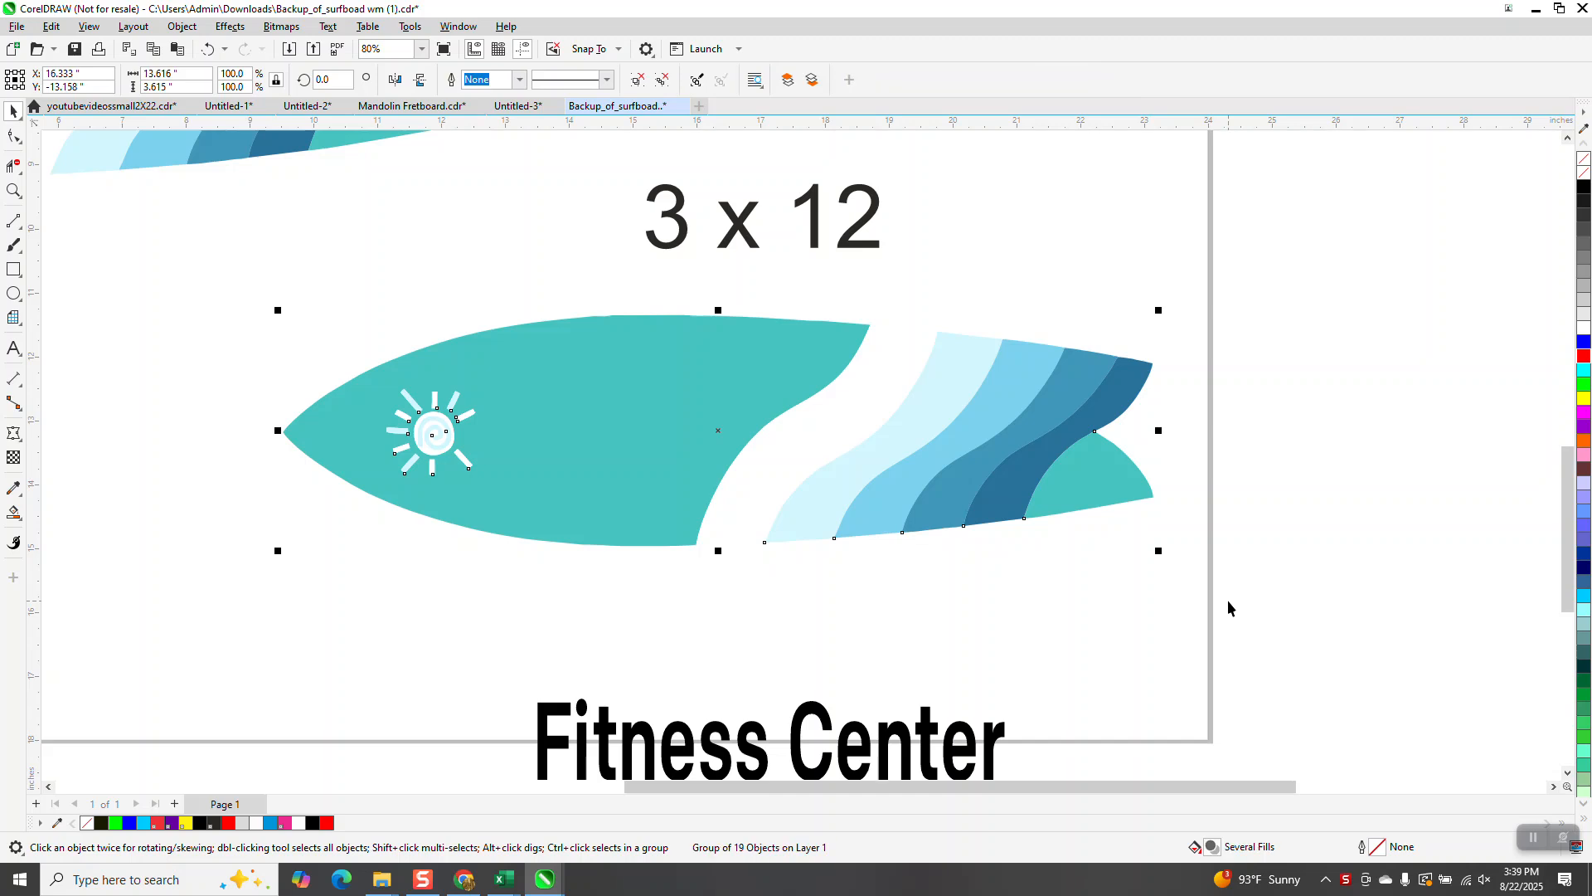
left_click(278, 81)
left_click(162, 73)
type("12")
key("Tab")
type("3")
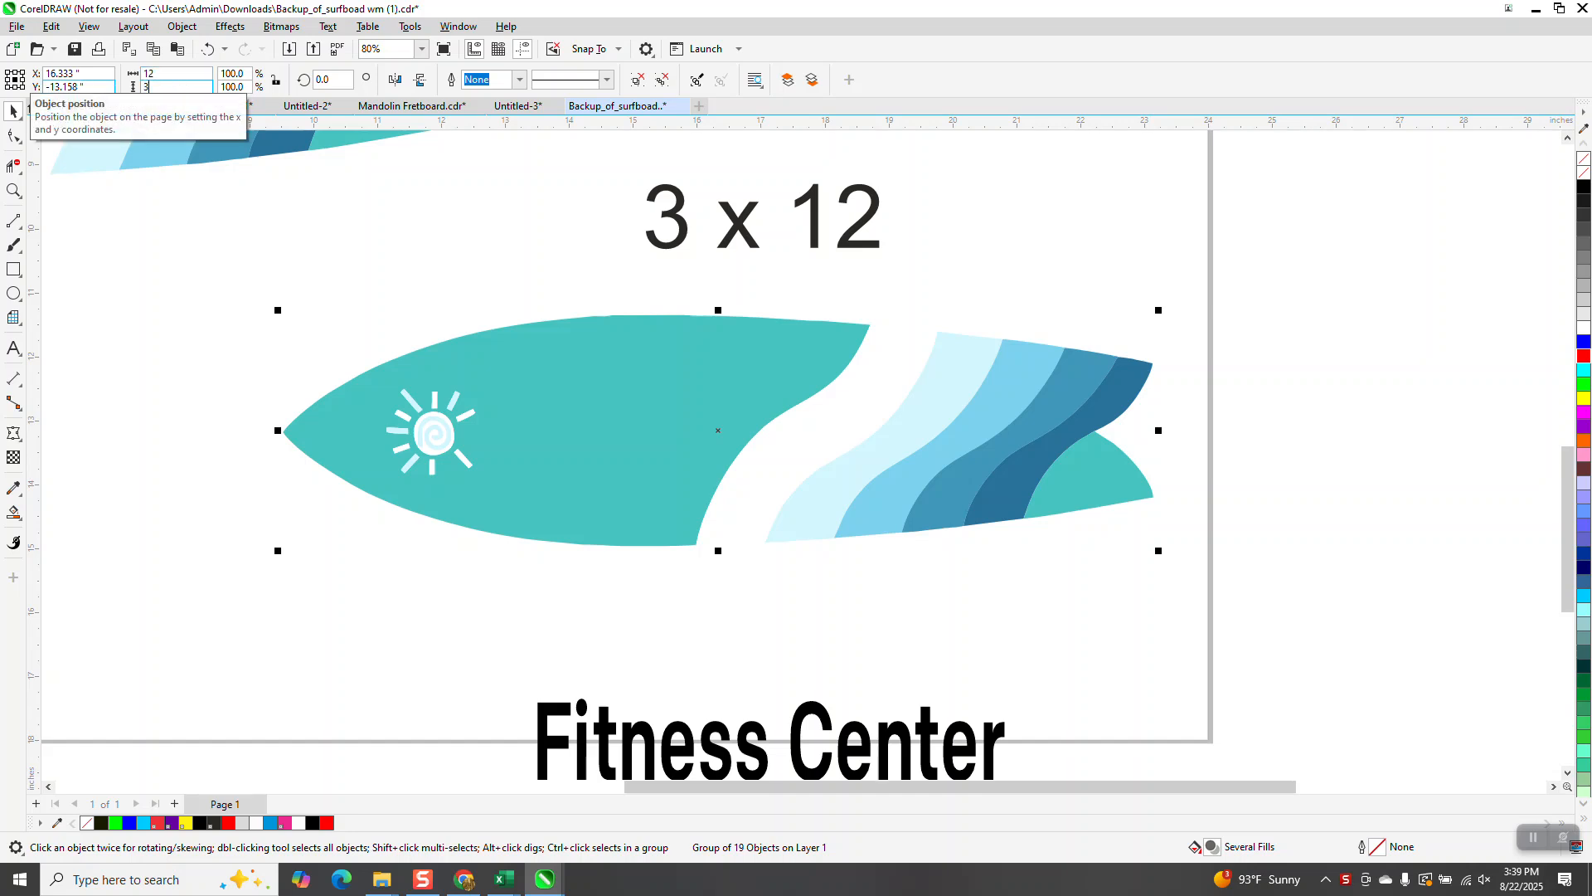
key("Return")
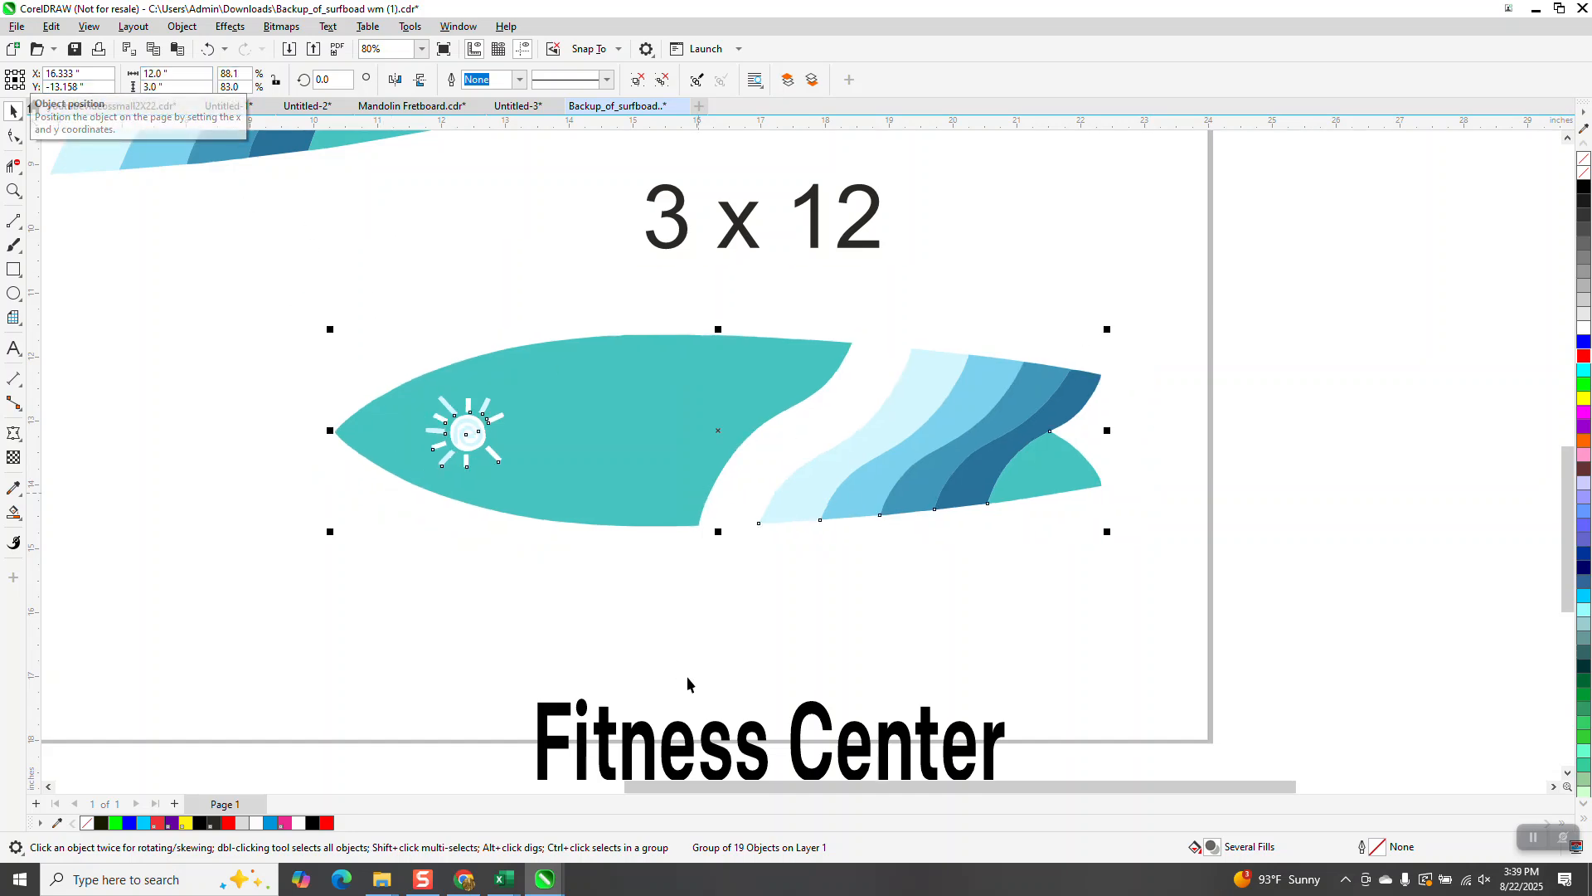
Step: Move the Fitness Center text back up onto the resized surfboard
key("Up")
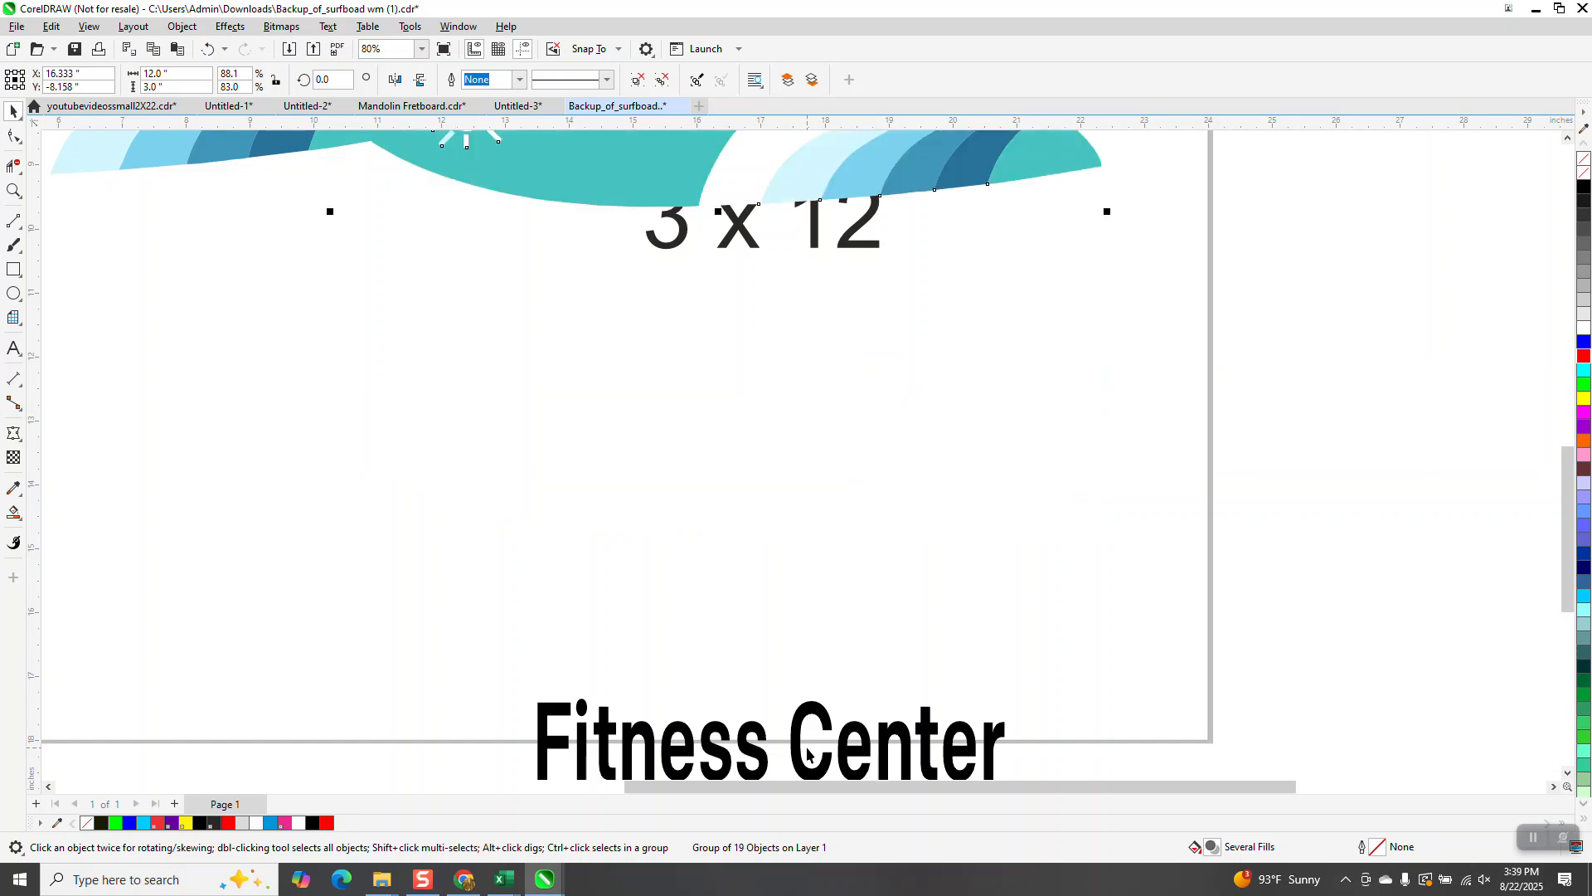
key("Down")
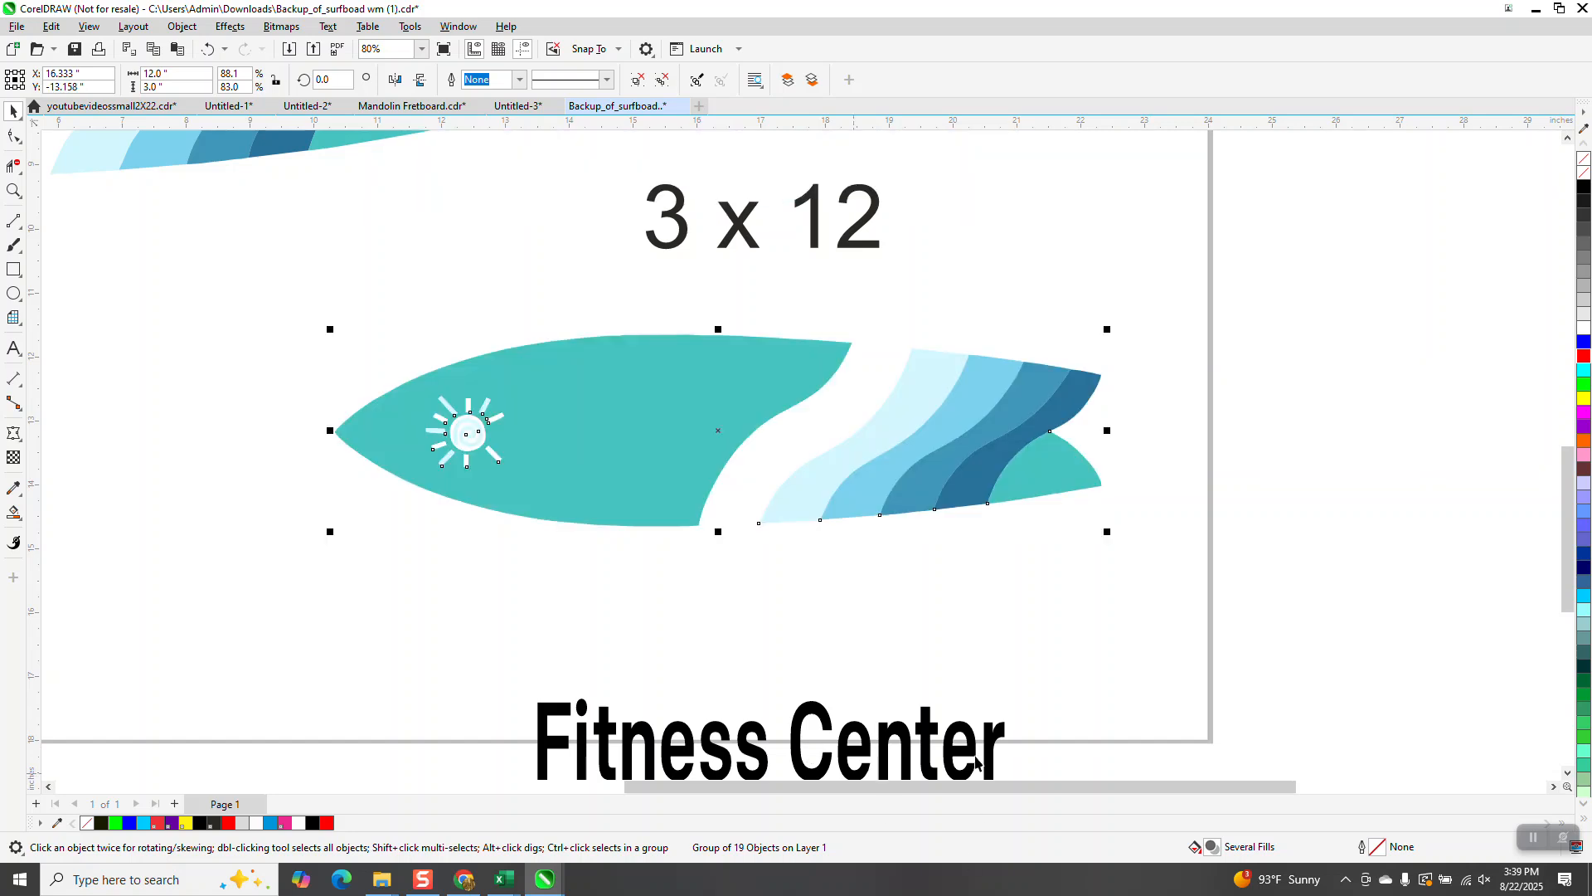
left_click(898, 736)
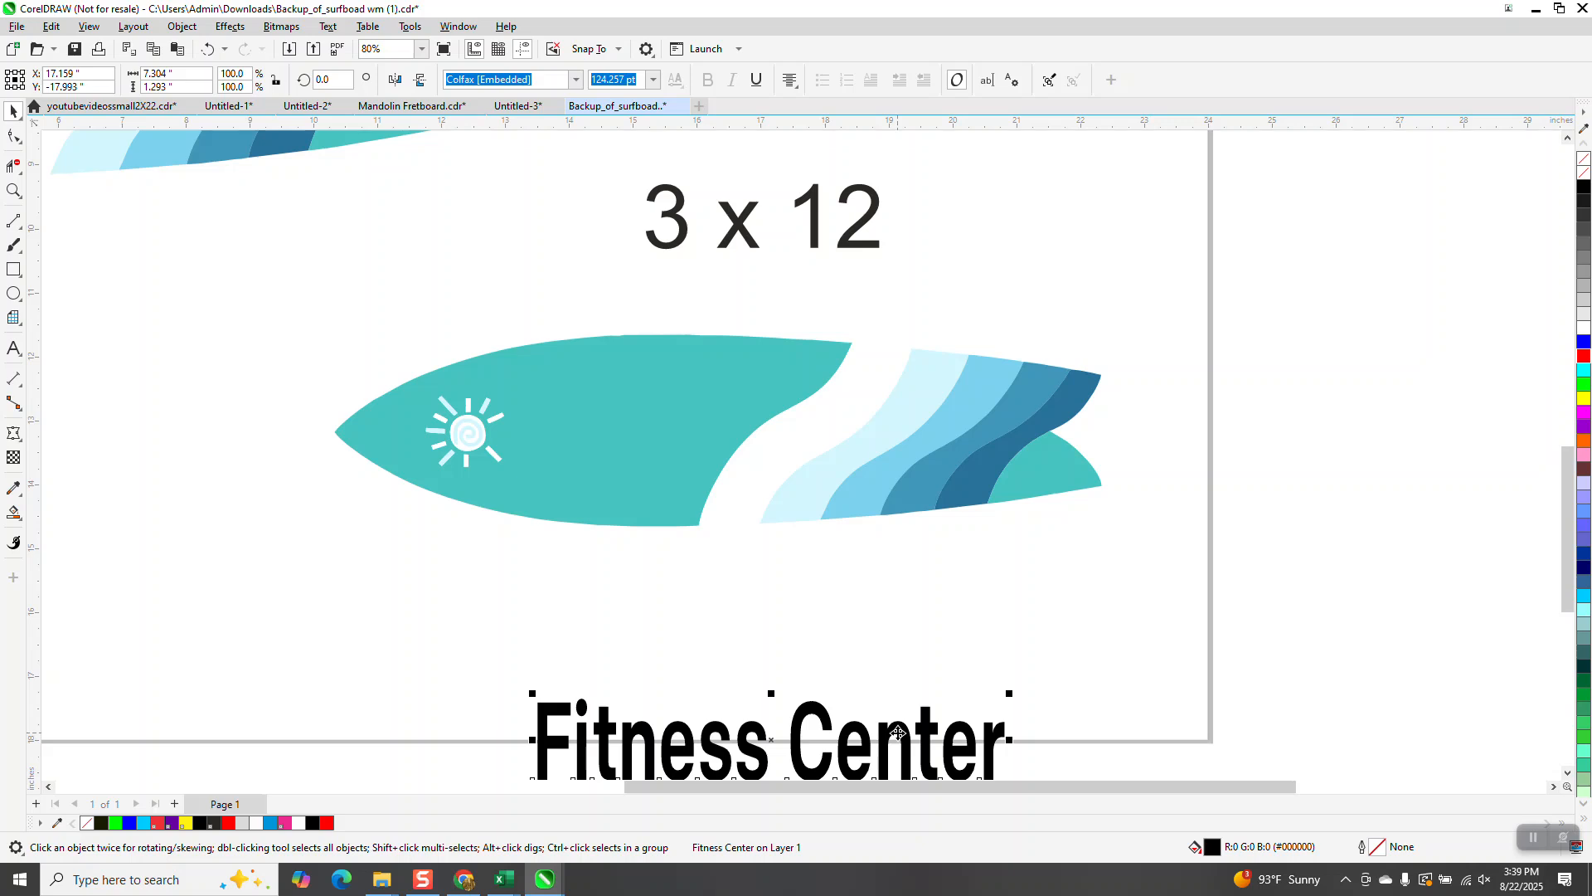
key("Up")
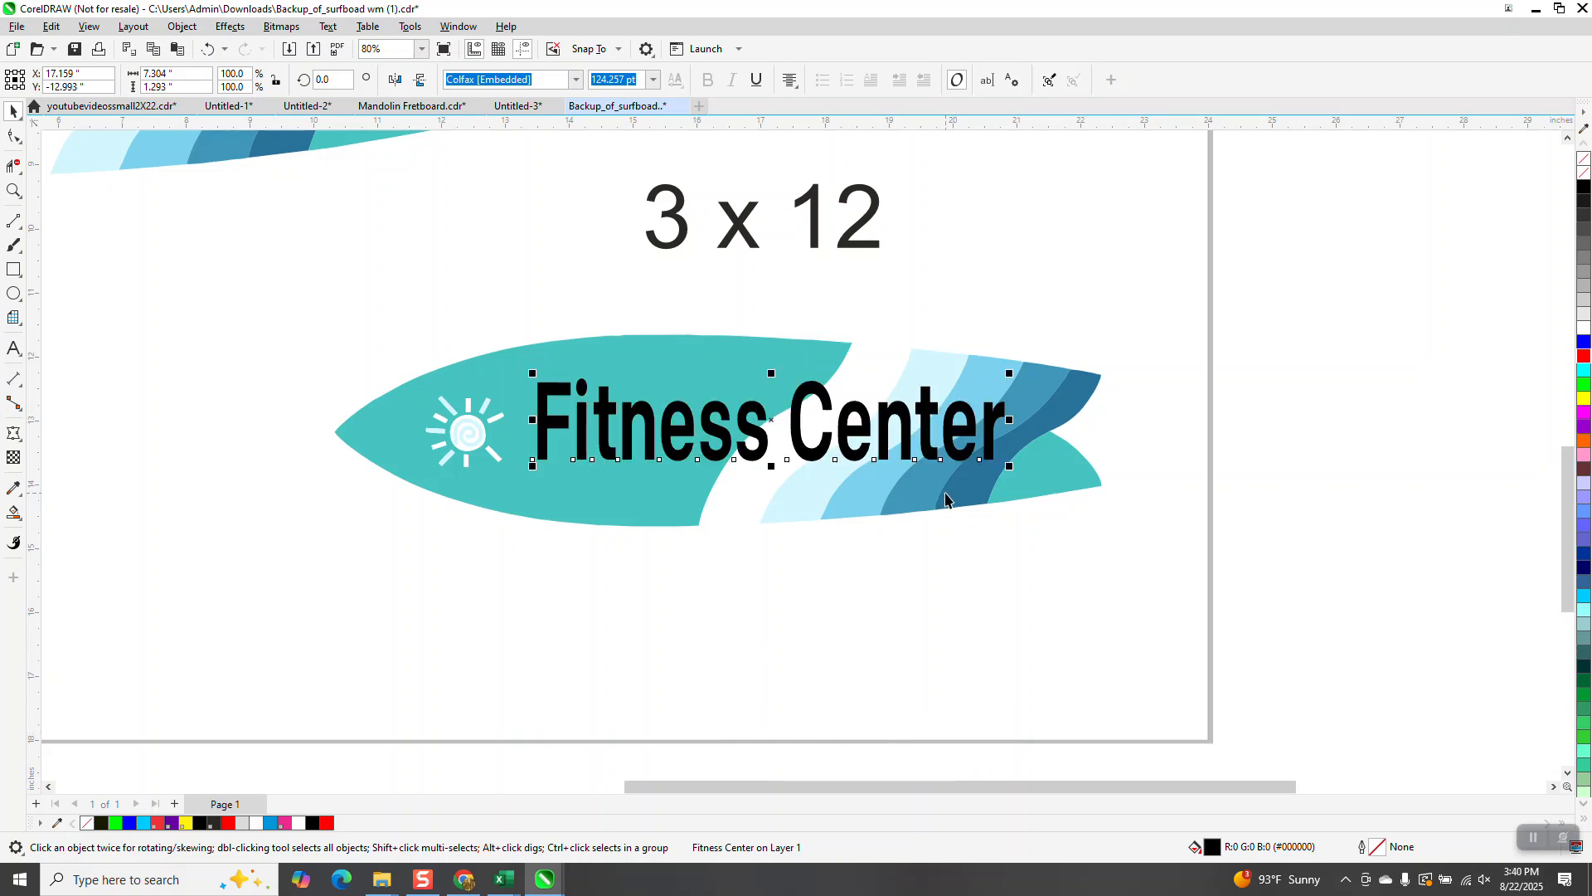
Step: Move the 3 x 12 label up above the resized surfboard
left_click(13, 191)
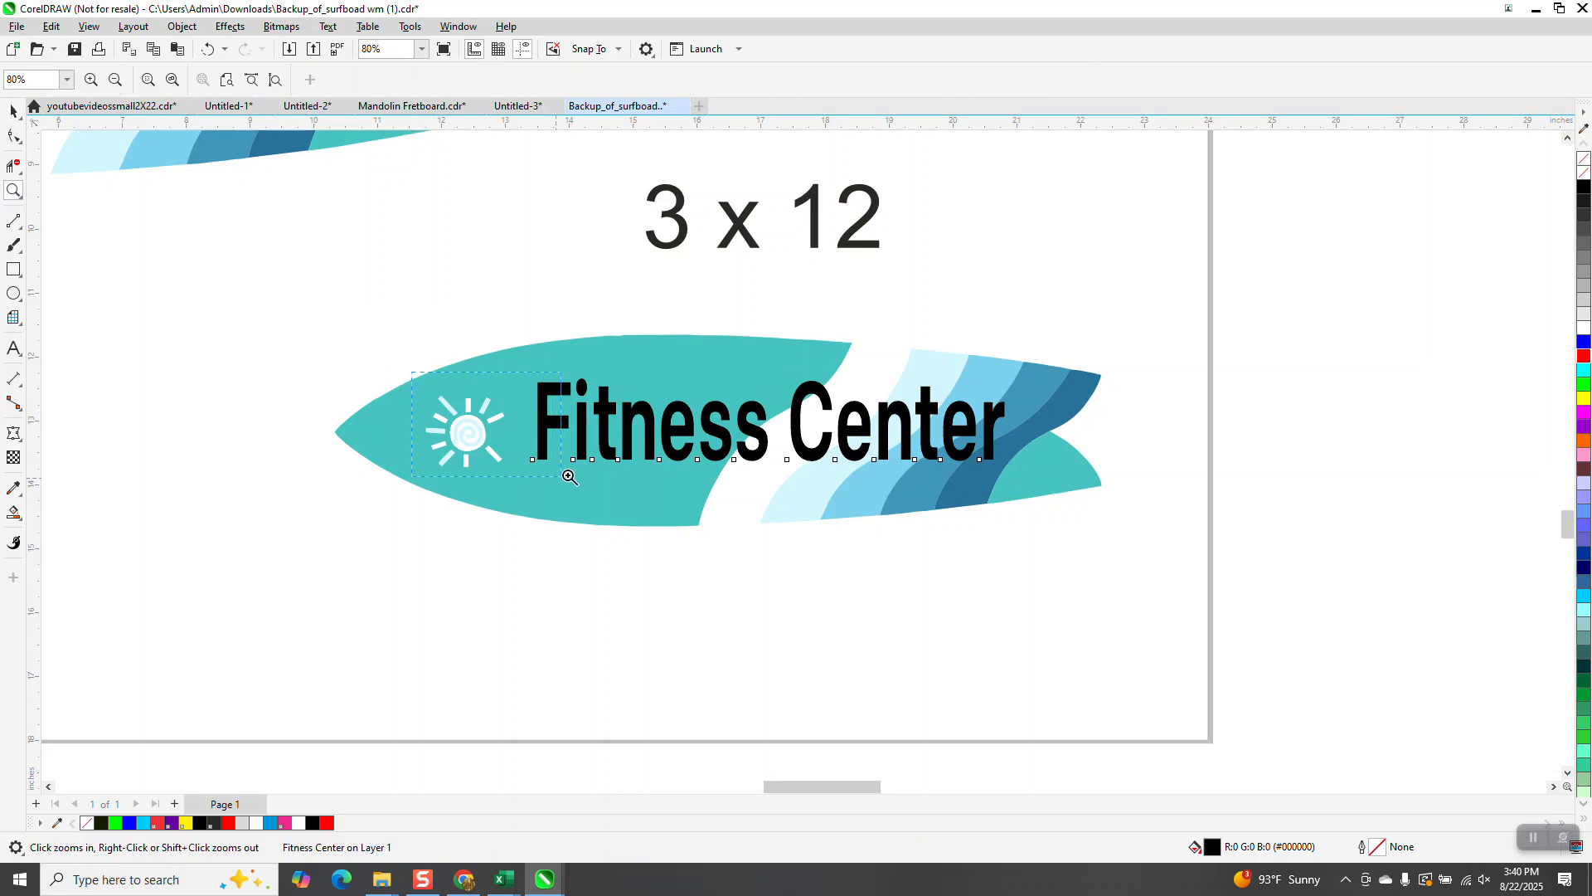
left_click(564, 471)
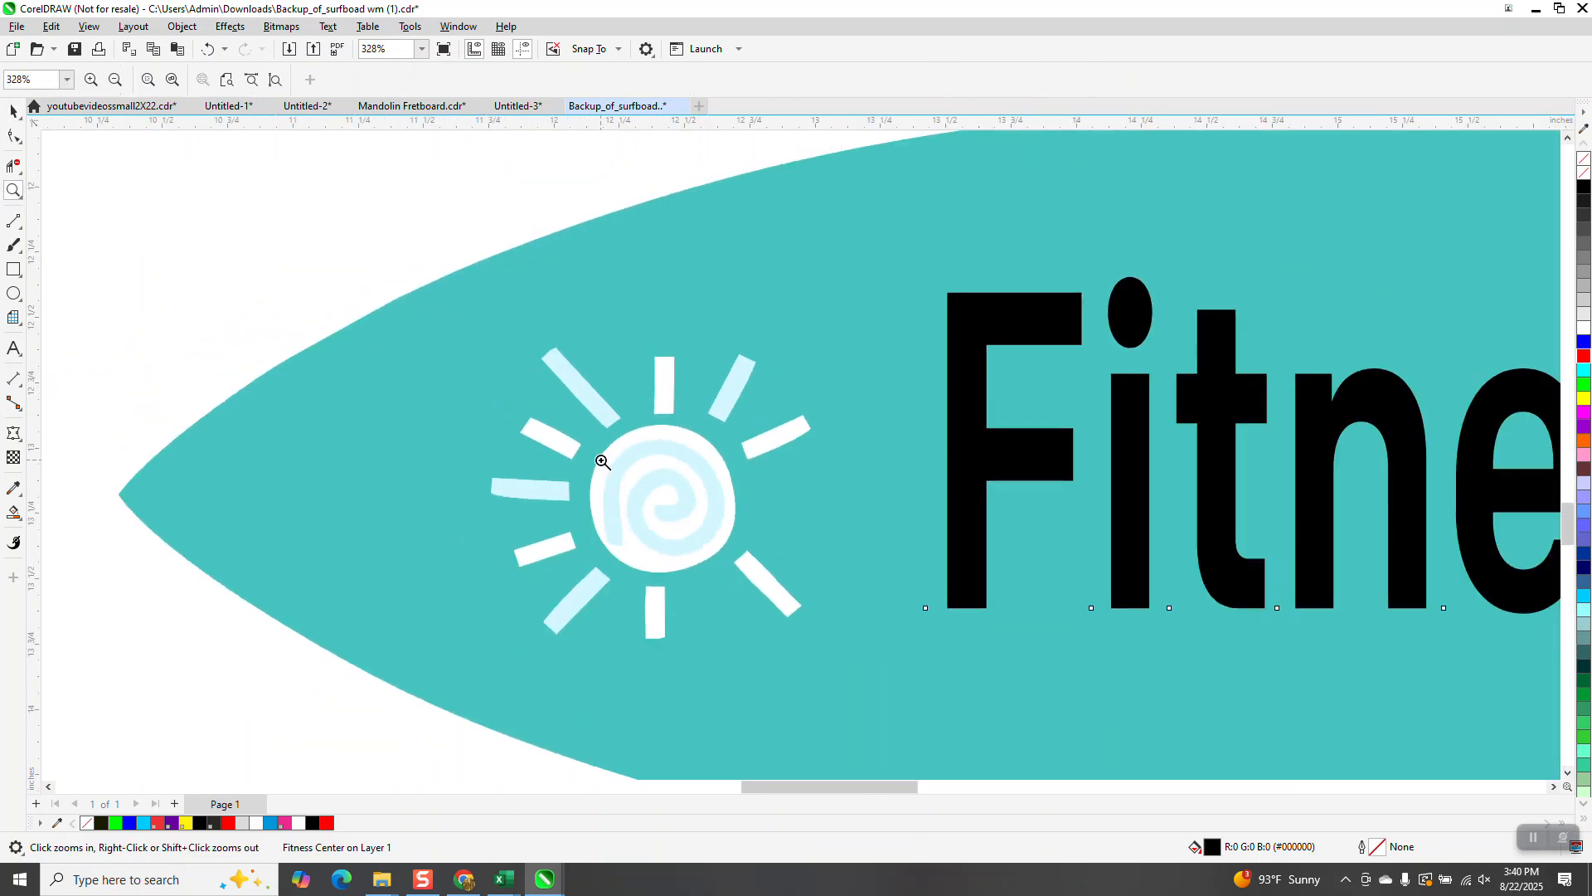
scroll(602, 462, "down", 2)
scroll(686, 412, "down", 4)
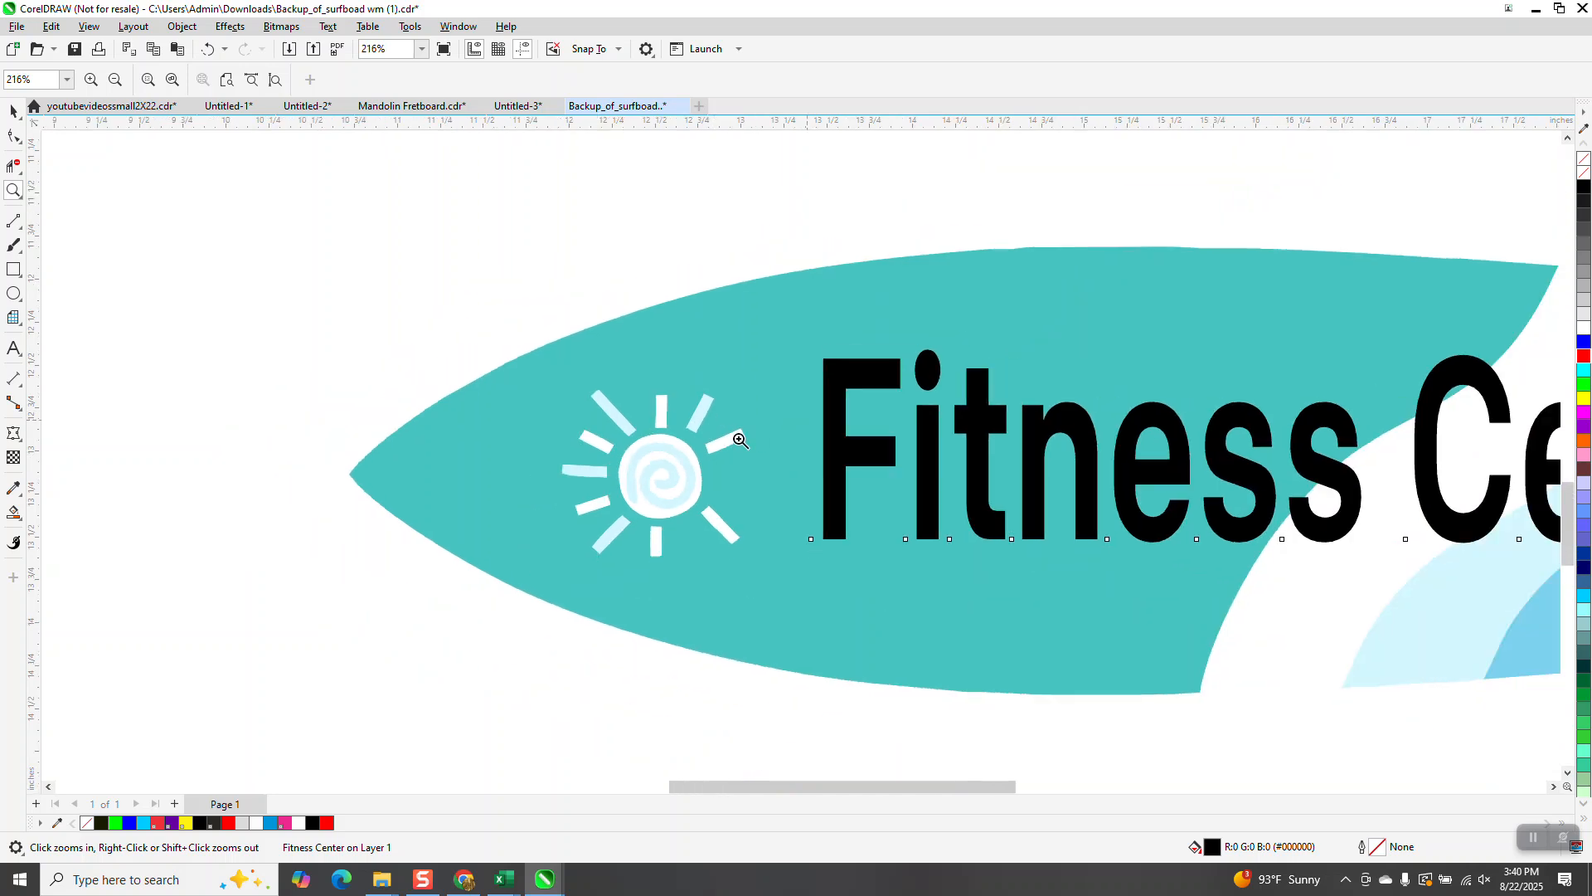
scroll(664, 405, "down", 5)
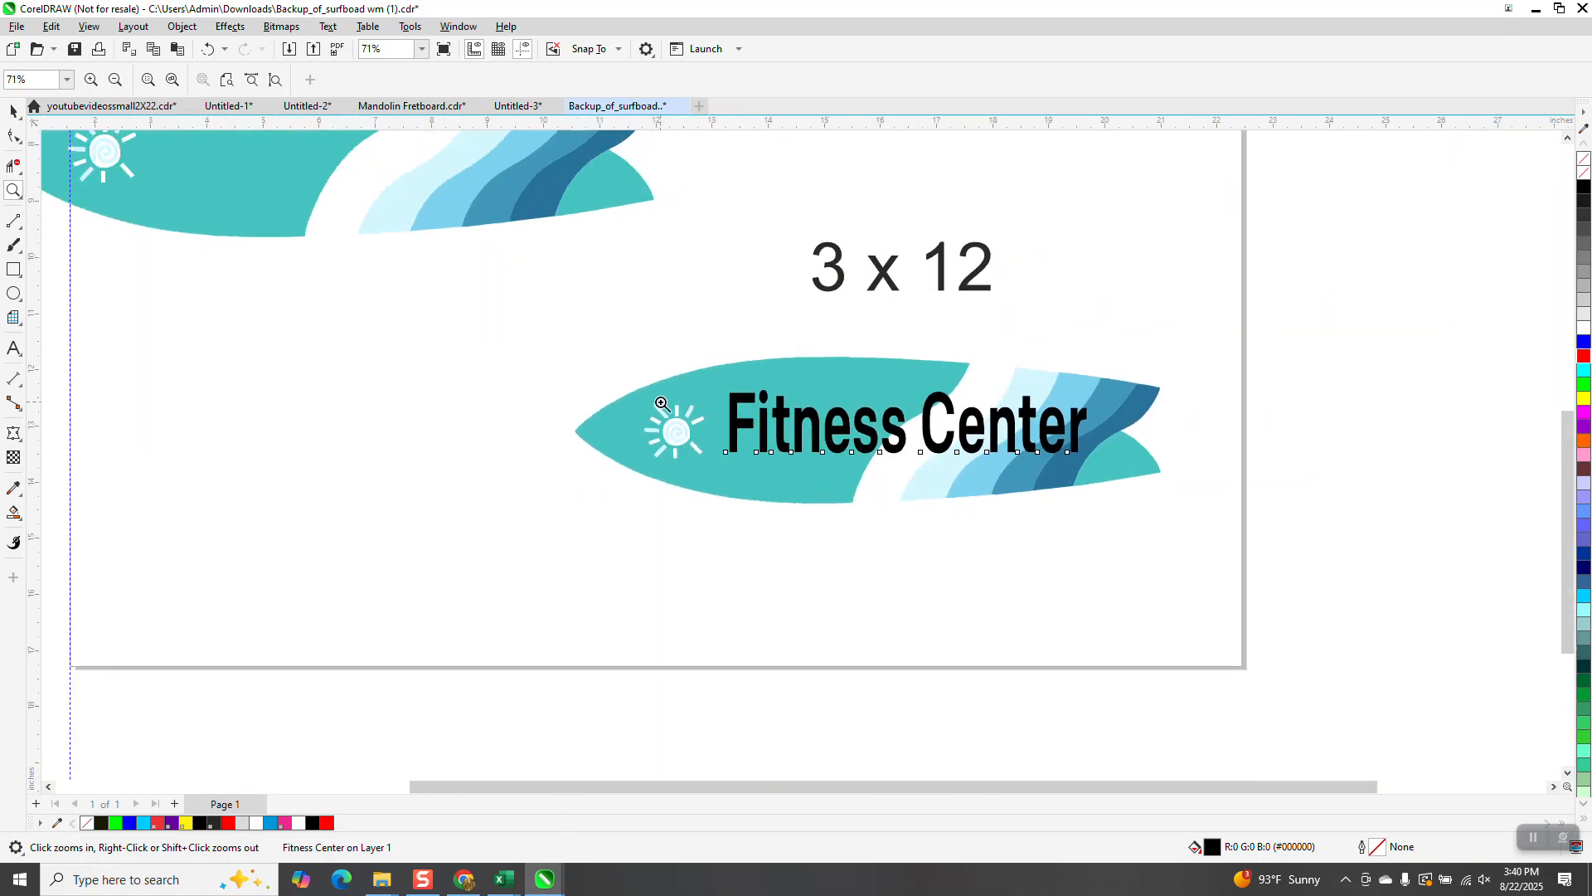
left_click(14, 110)
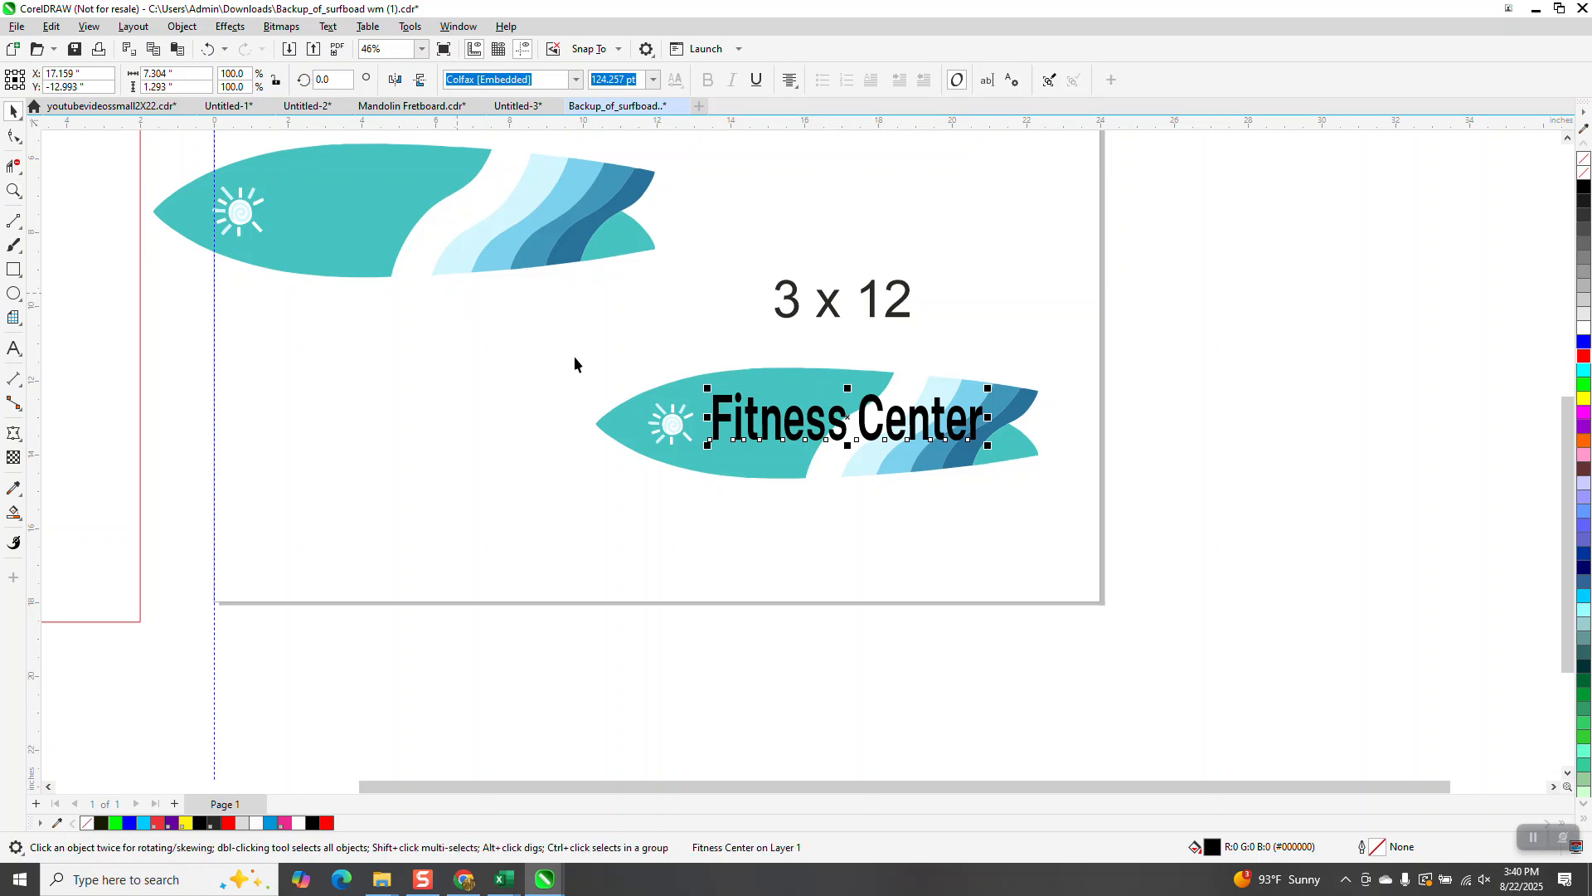
left_click_drag(820, 324, 796, 218)
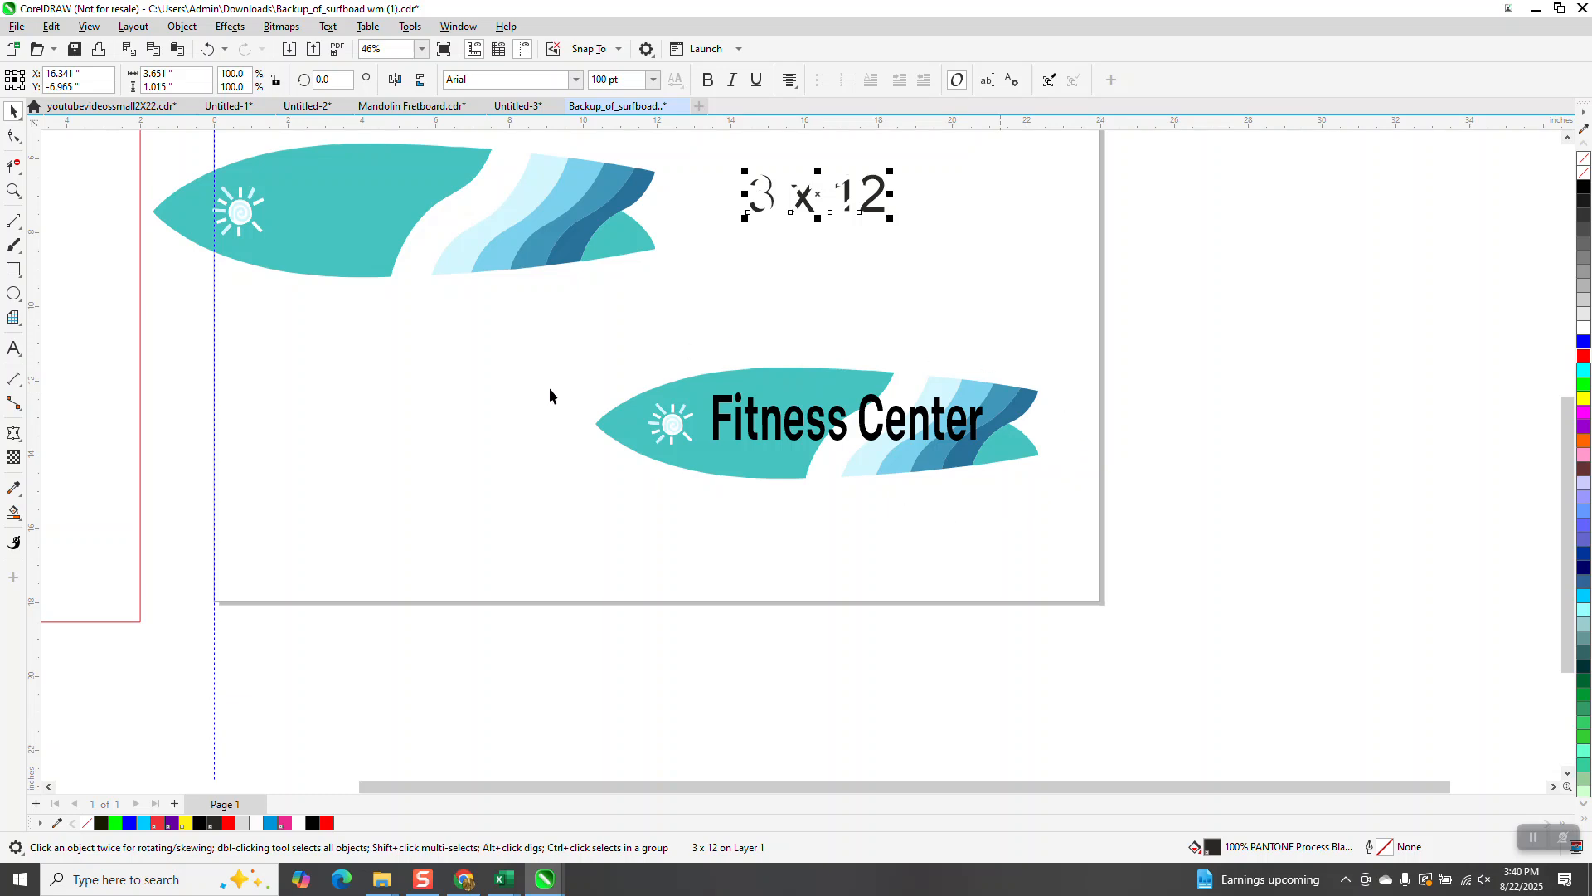
Step: Draw a rectangle about 14 x 5 inches around the surfboard and remove its fill
left_click(13, 269)
left_click_drag(562, 332, 1077, 517)
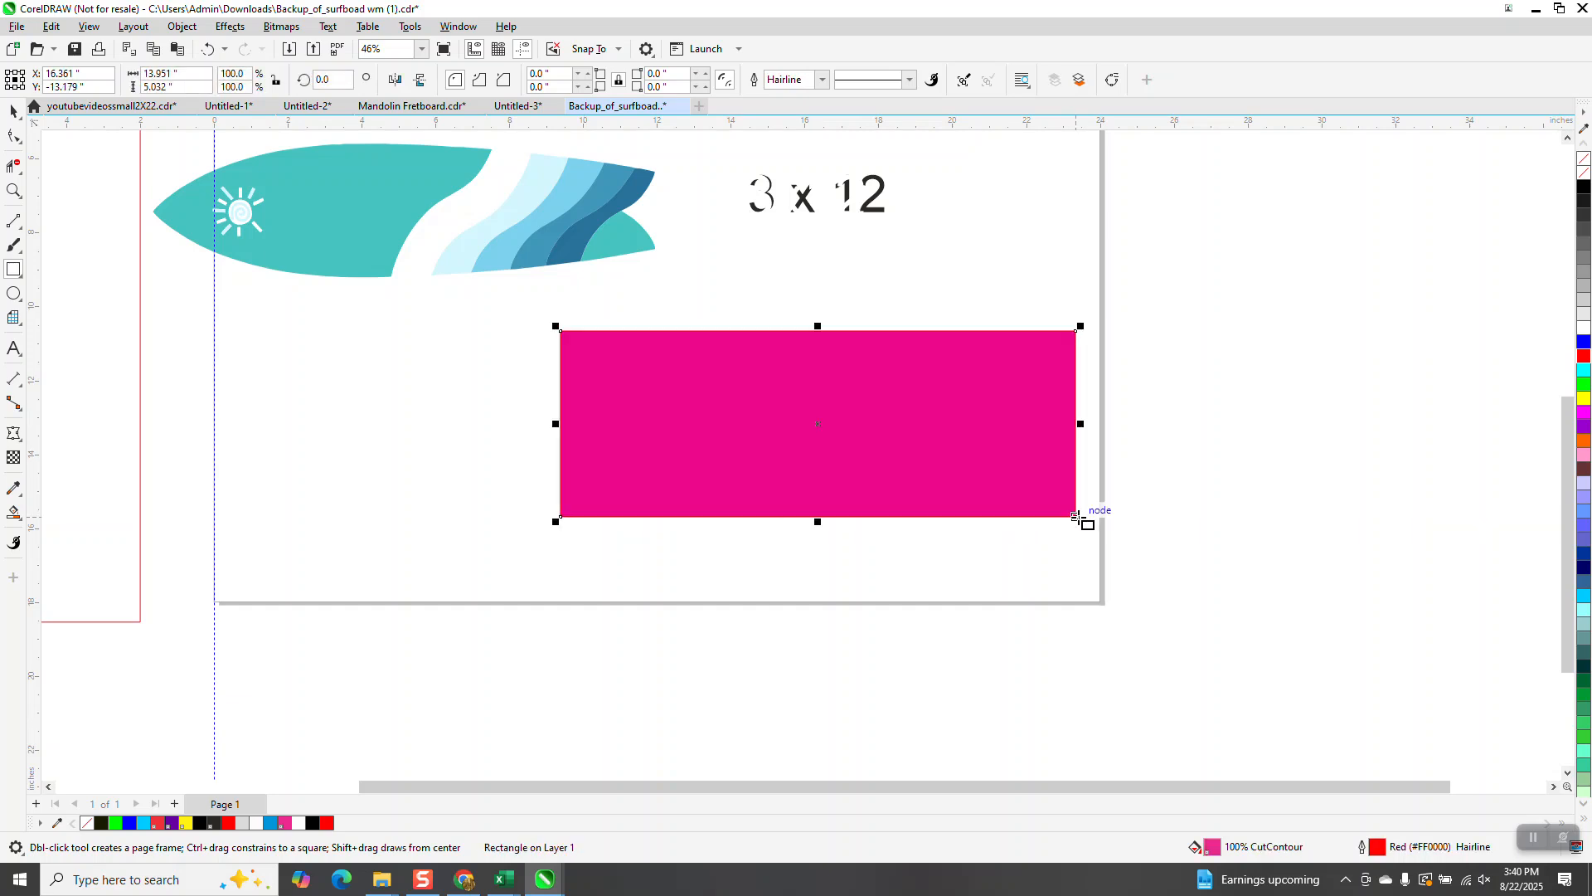
left_click(1583, 172)
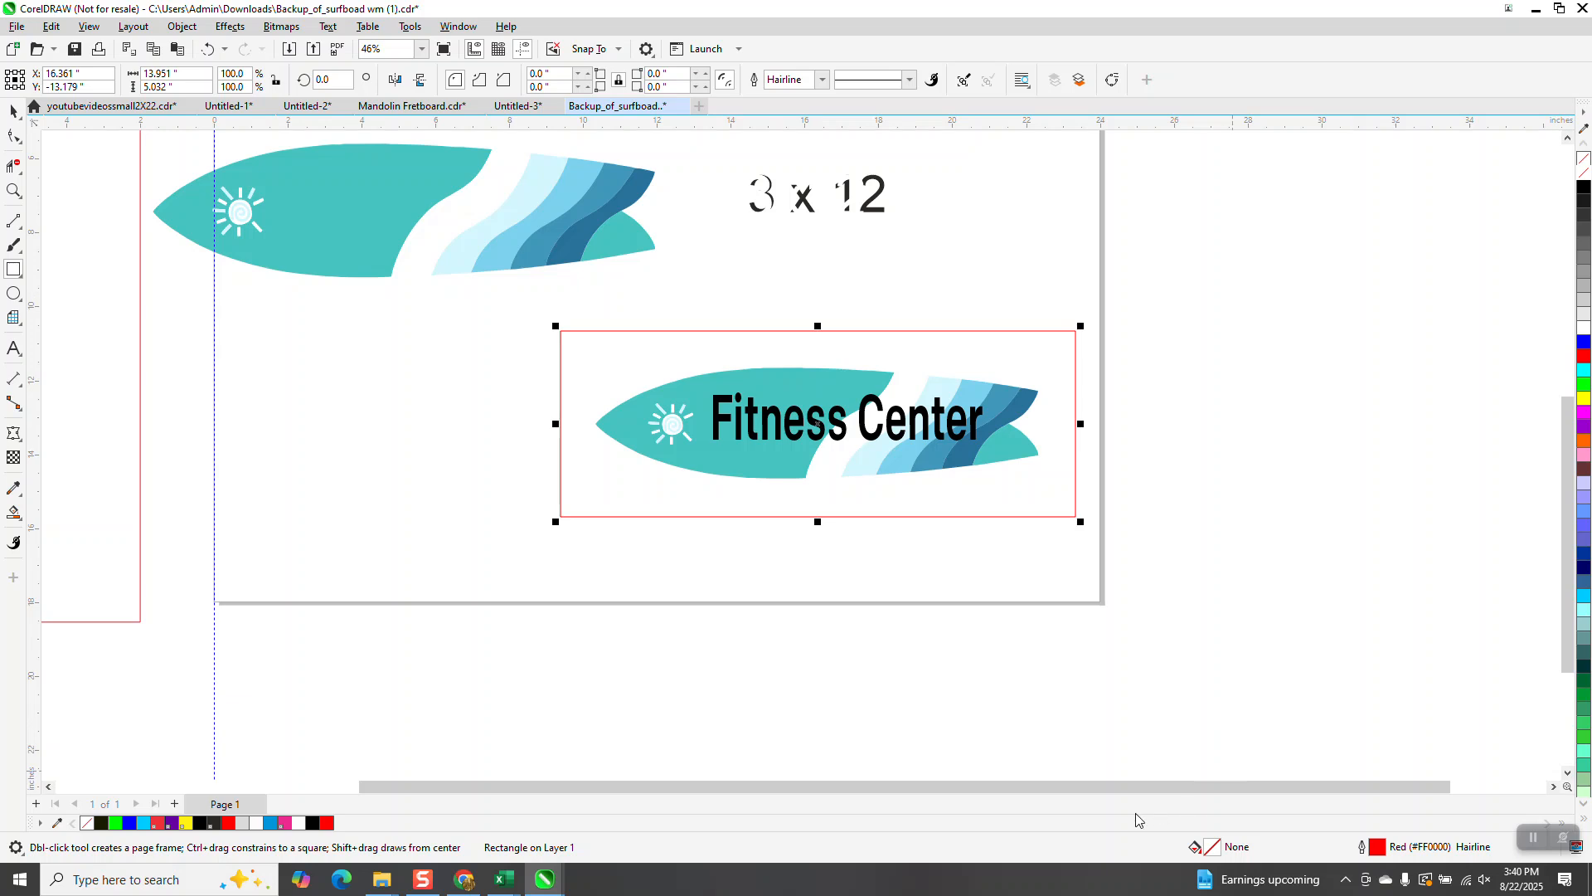
Step: Smart Fill the area between the rectangle and the surfboard and move the new region down
left_click(14, 514)
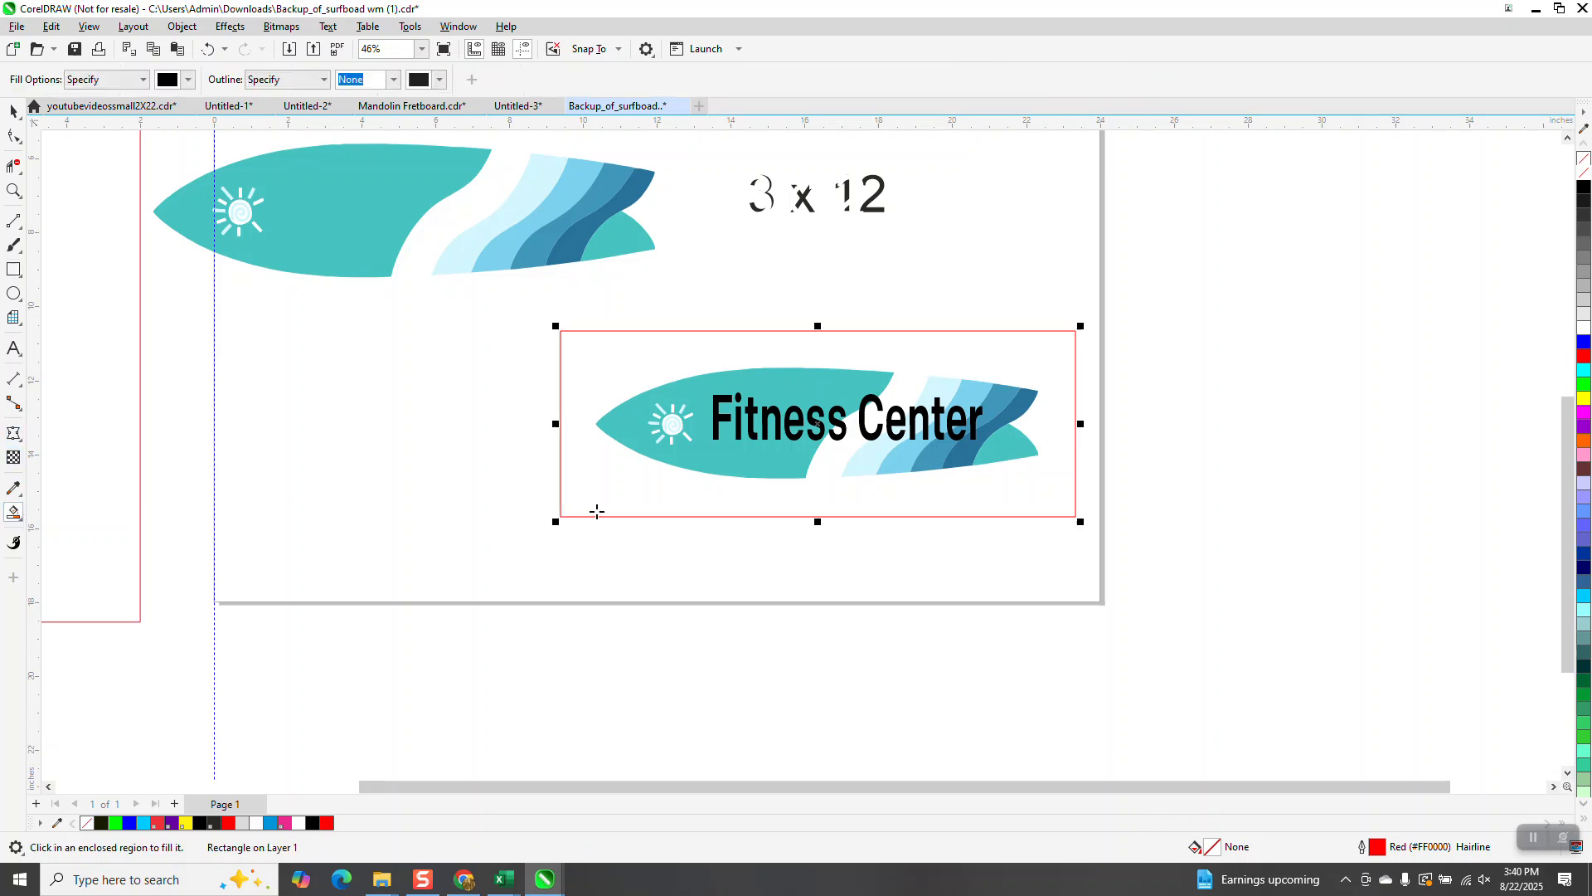
left_click(701, 501)
key("Down")
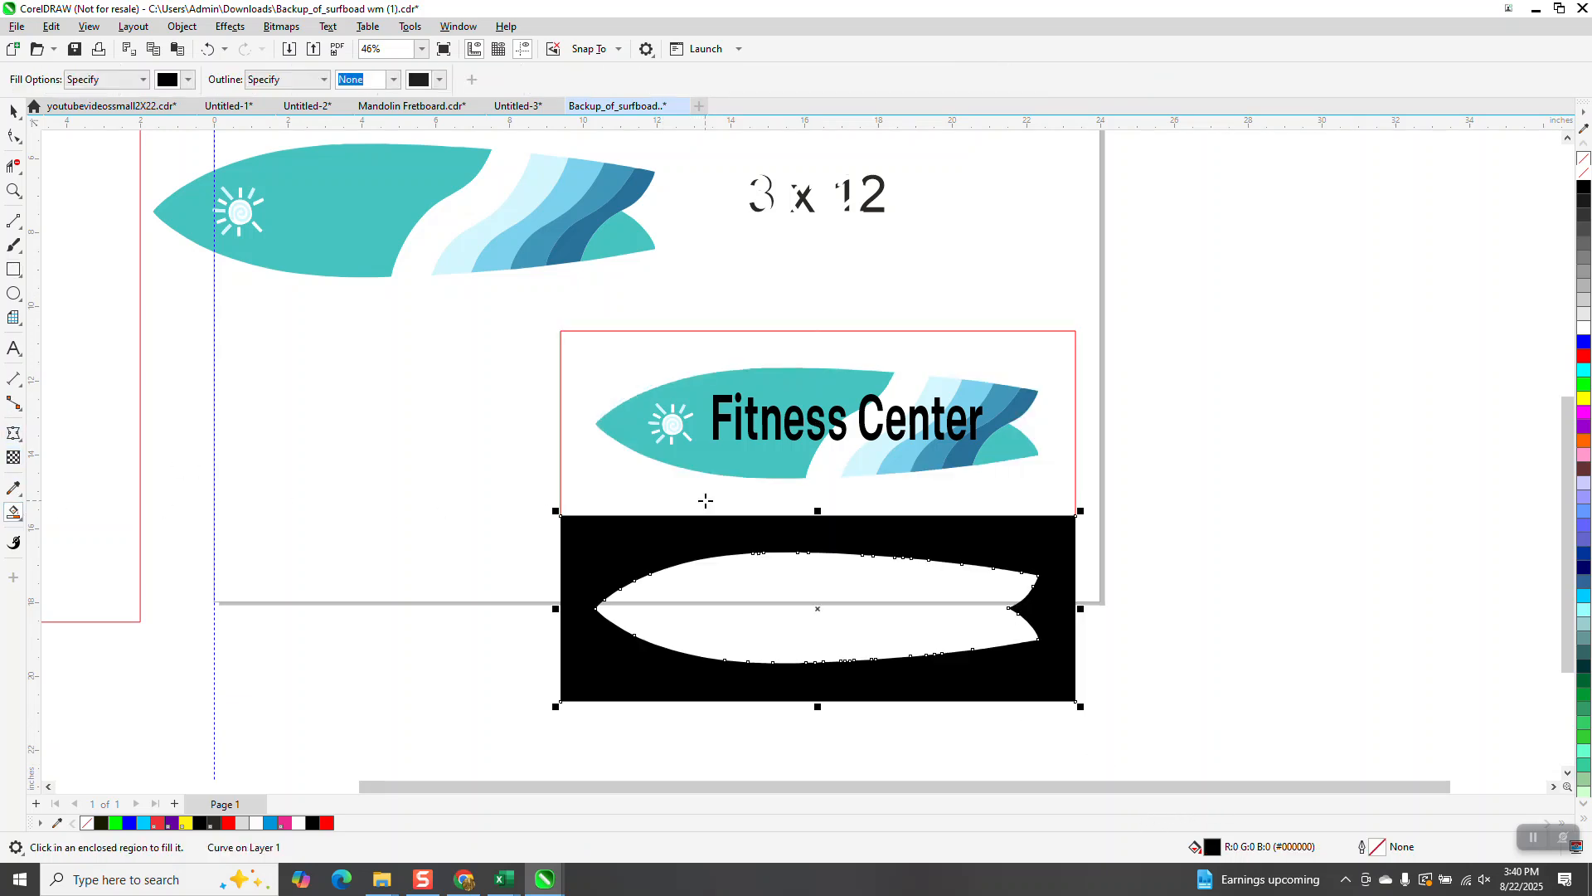
Step: Smart Fill the surfboard-shaped hole, move the shape right, and give it no fill and a red outline
left_click(853, 604)
key("Right")
key("Right")
key("Right")
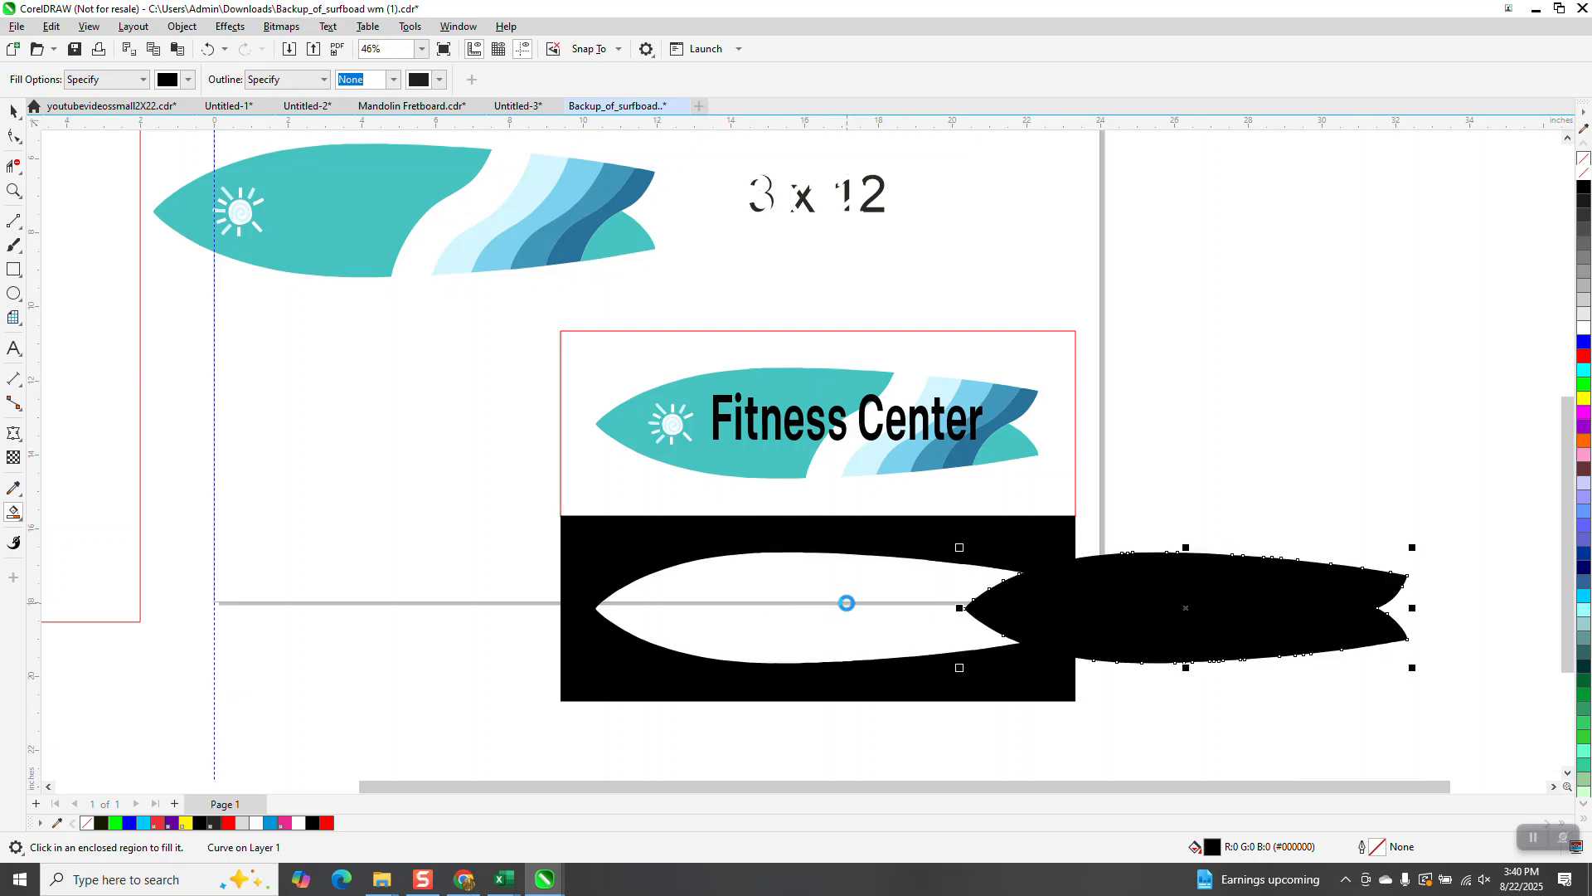
left_click(1585, 170)
right_click(1583, 356)
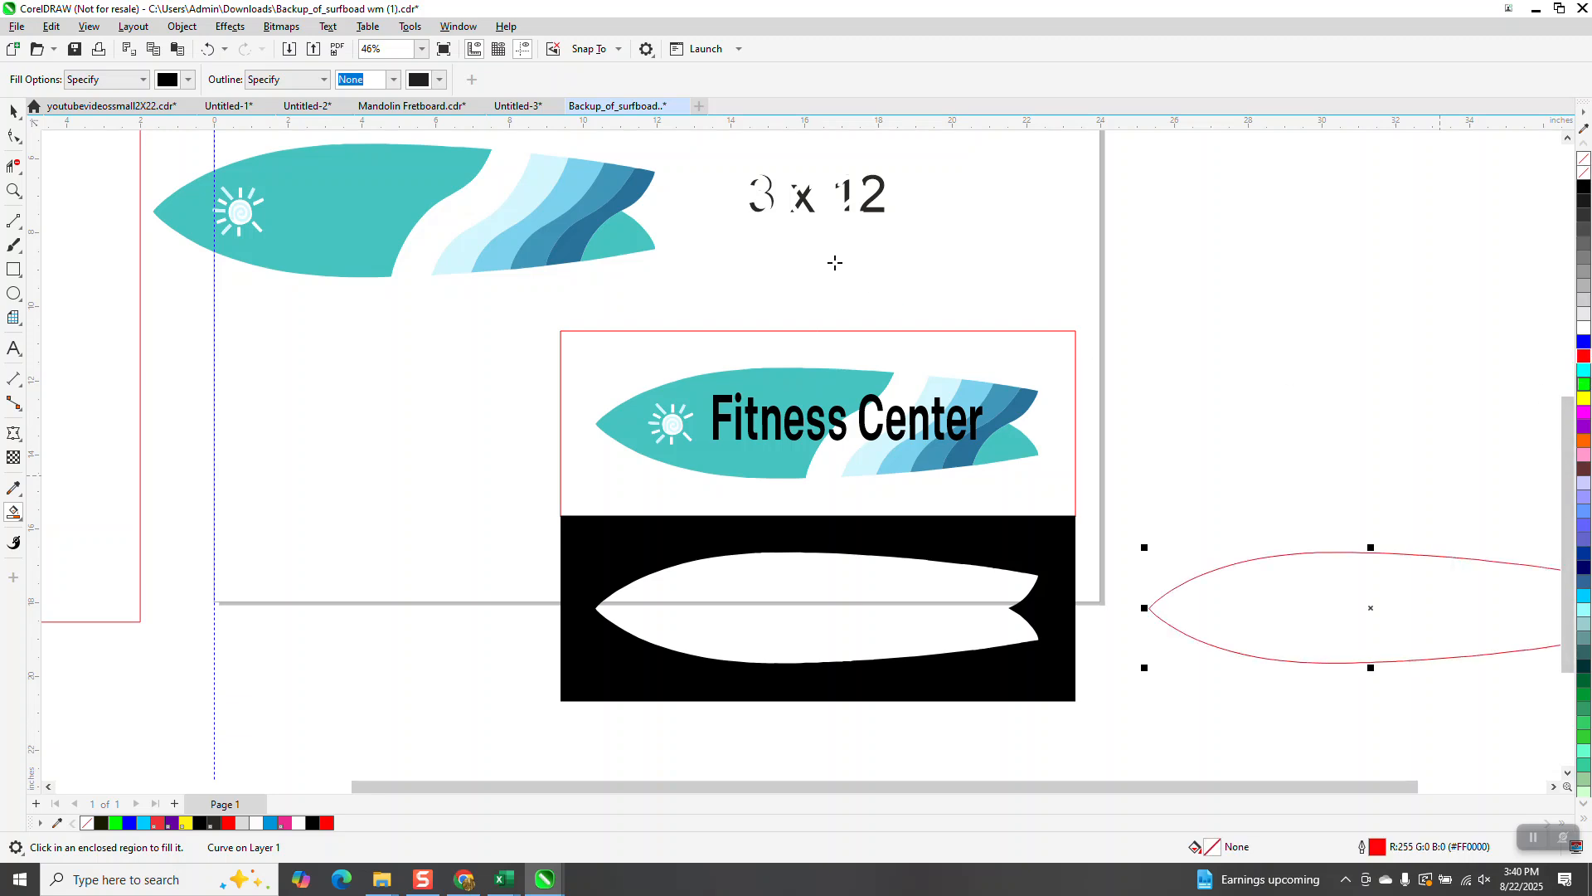
Step: Delete the black filled region and the boundary rectangle
left_click(14, 112)
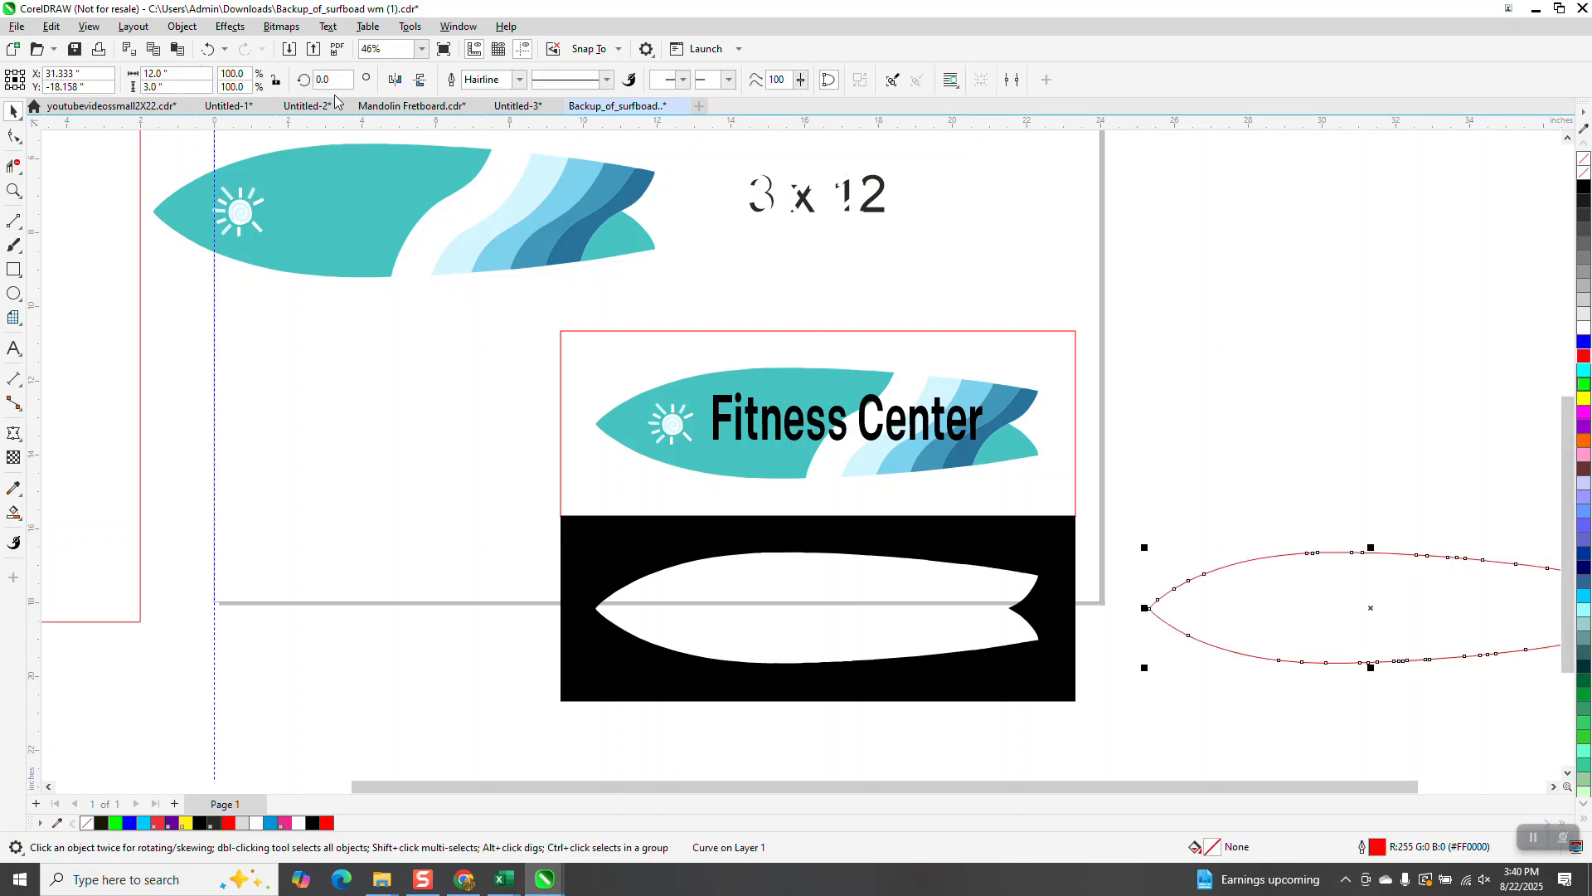
left_click(888, 546)
key("Delete")
left_click(972, 515)
key("Delete")
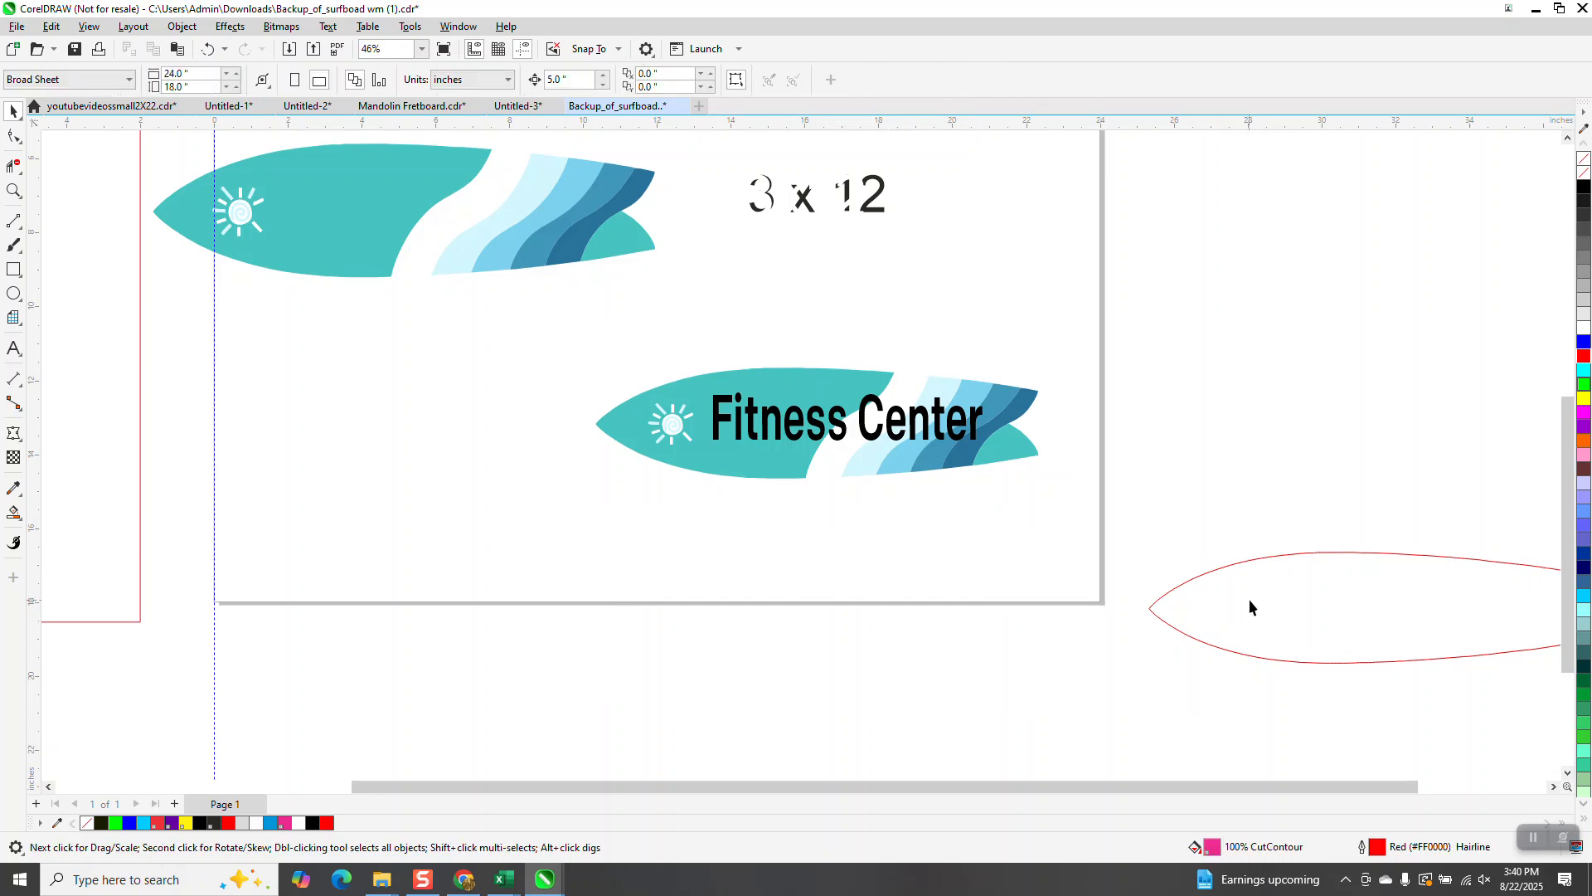
Step: Nudge the red surfboard outline up and left until it sits over the surfboard artwork
left_click(1256, 598)
key("Up")
key("Up")
key("Up")
key("Up")
key("Up")
key("Left")
key("Left")
key("Left")
key("Left")
key("Left")
key("Left")
key("Left")
key("Left")
key("Left")
key("Left")
key("Left")
key("Left")
key("Left")
key("Left")
key("Left")
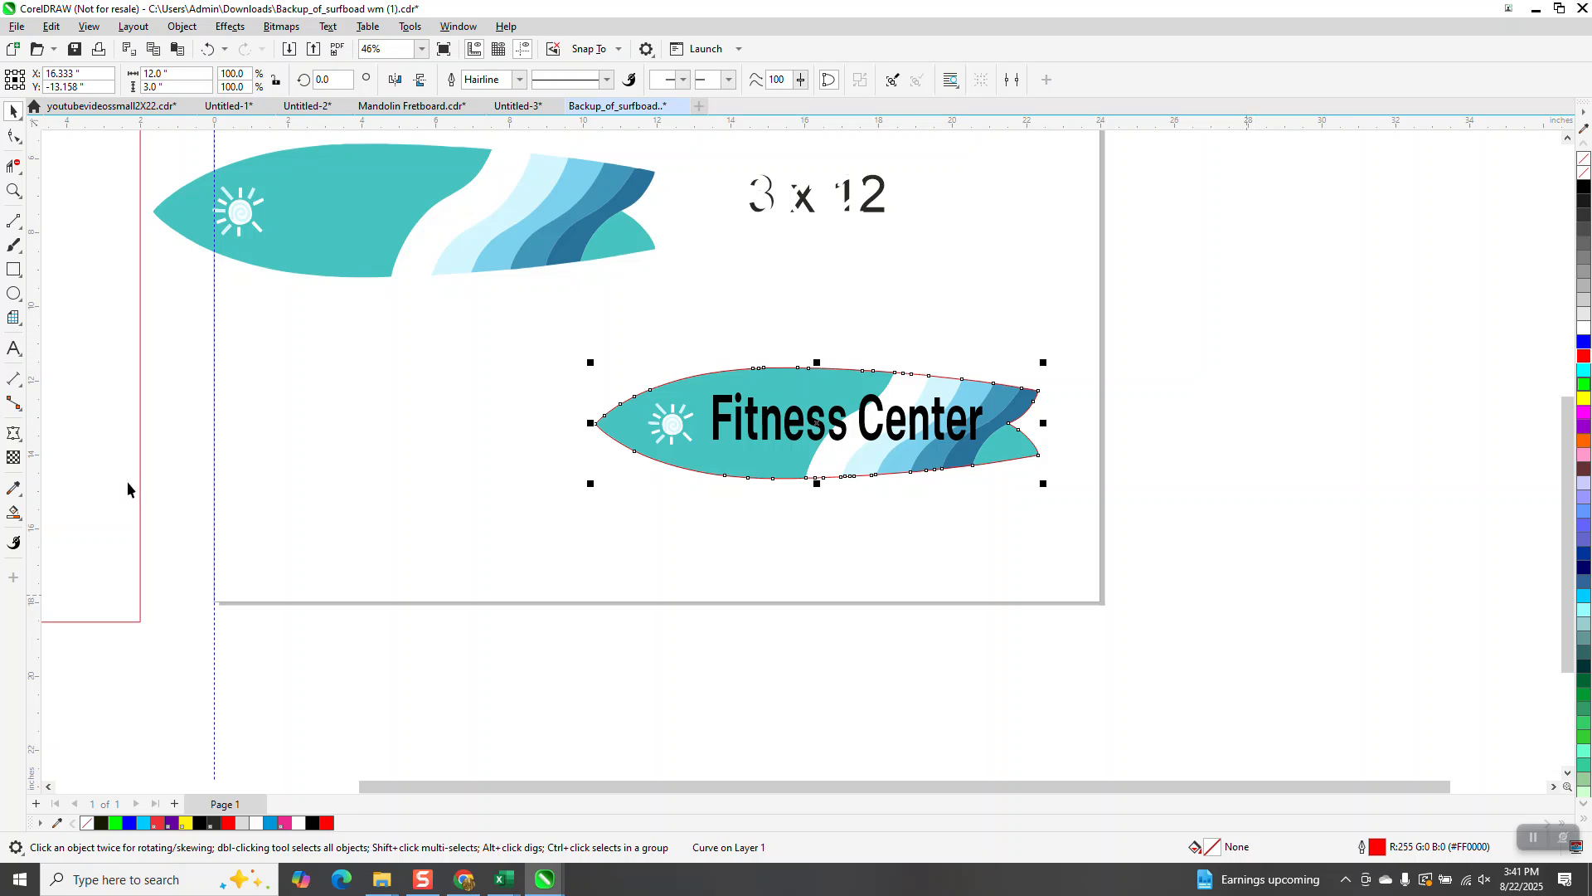
Step: Zoom in to inspect how the red outline follows the surfboard's top edge
left_click(13, 190)
left_click_drag(675, 316, 941, 538)
left_click_drag(797, 584, 1030, 687)
scroll(857, 639, "down", 5)
scroll(760, 549, "down", 2)
left_click_drag(635, 338, 1000, 452)
scroll(838, 381, "down", 1)
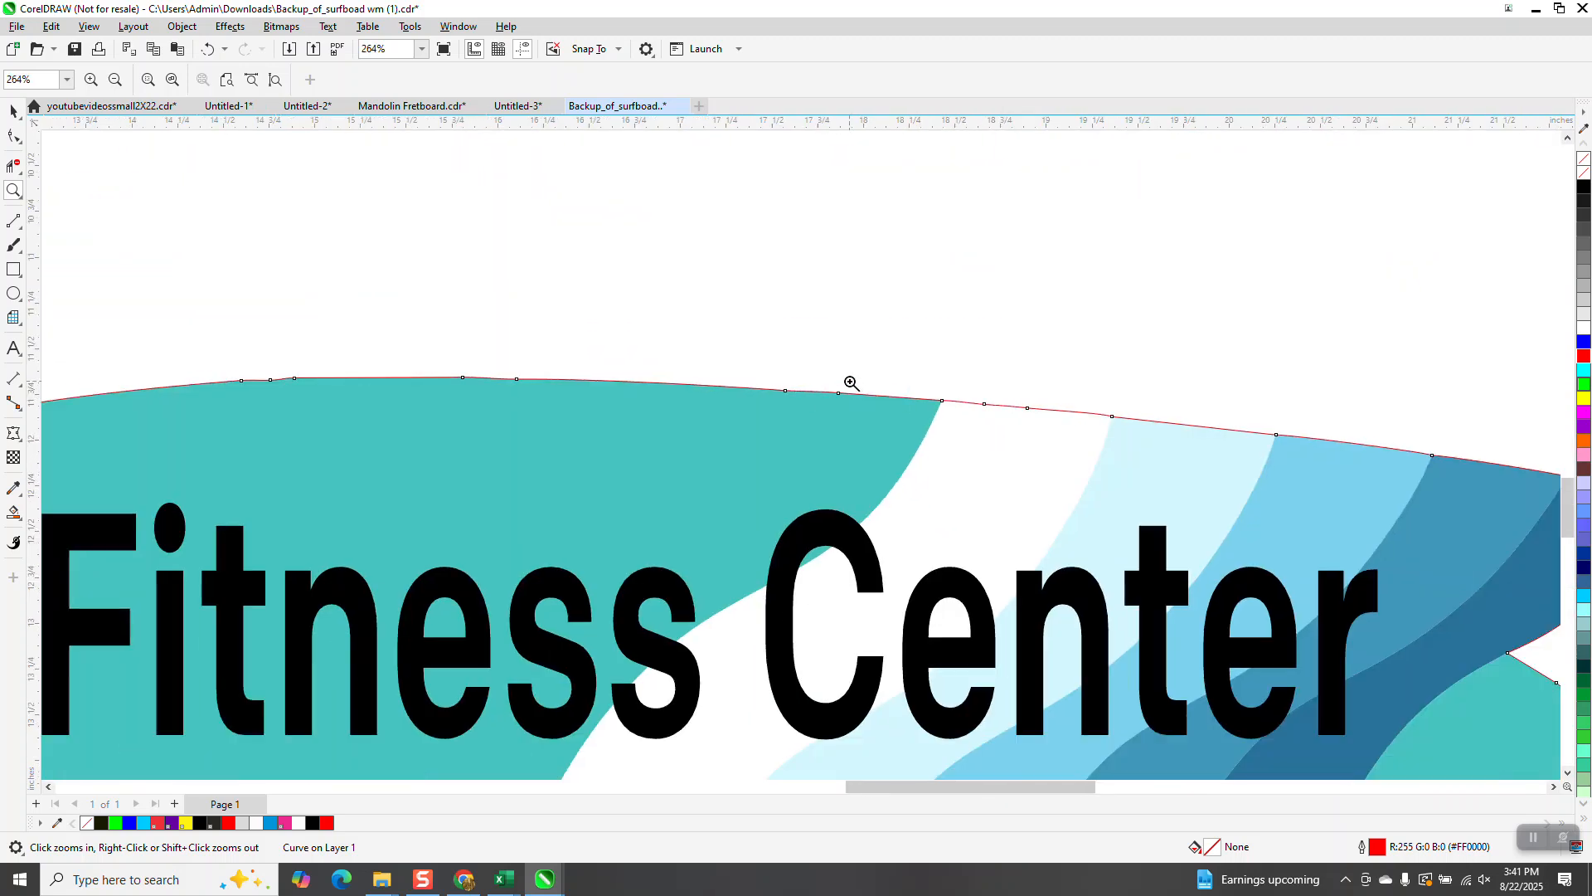
left_click_drag(293, 359, 606, 426)
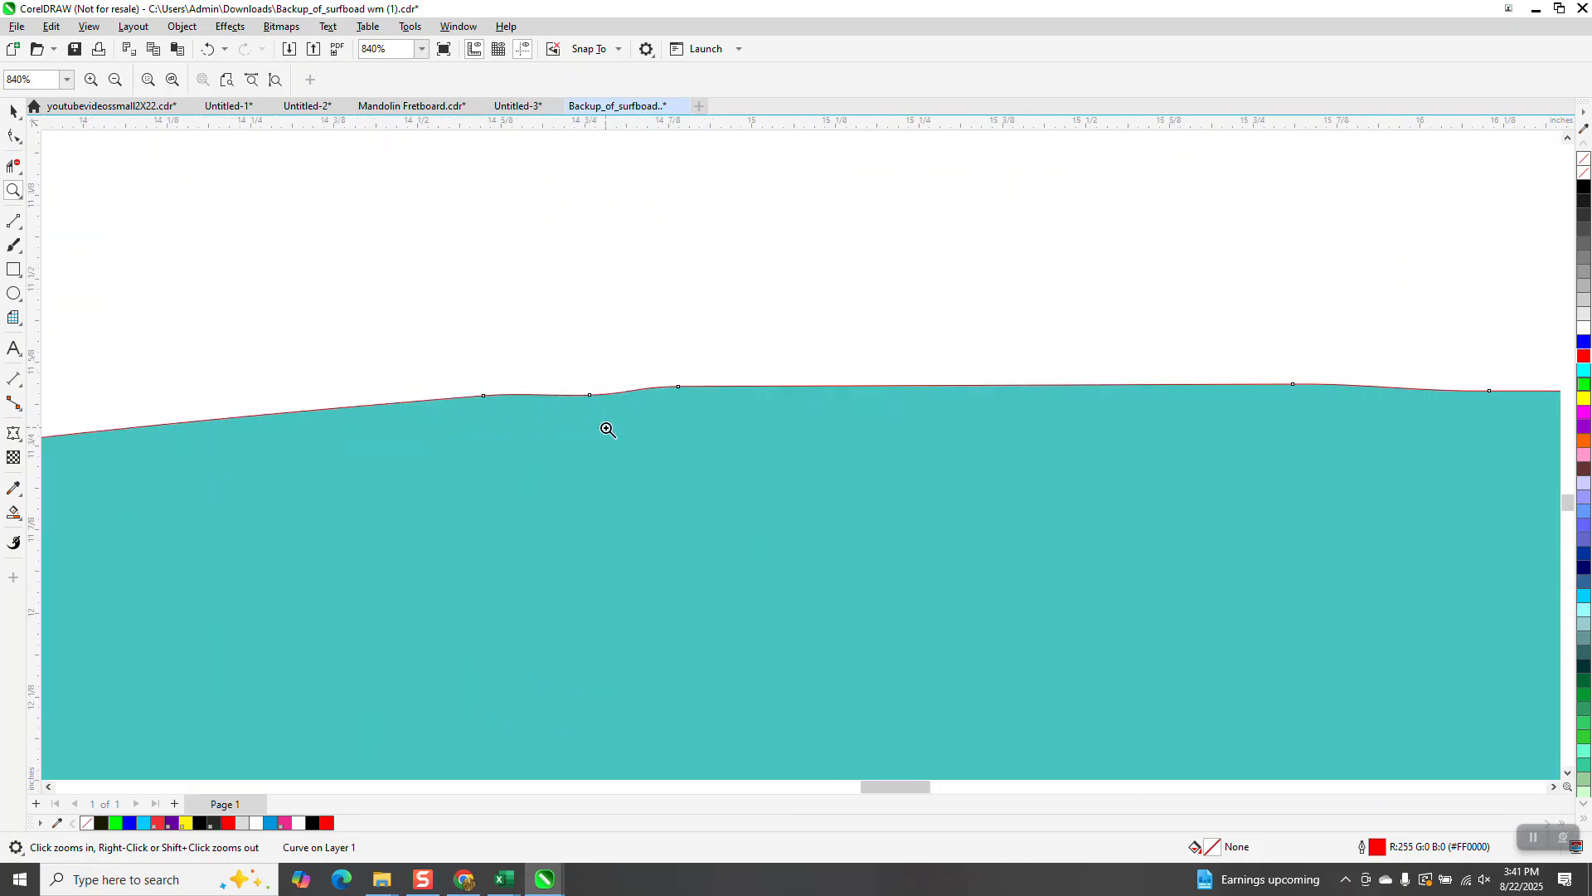
scroll(611, 414, "down", 1)
scroll(610, 401, "down", 2)
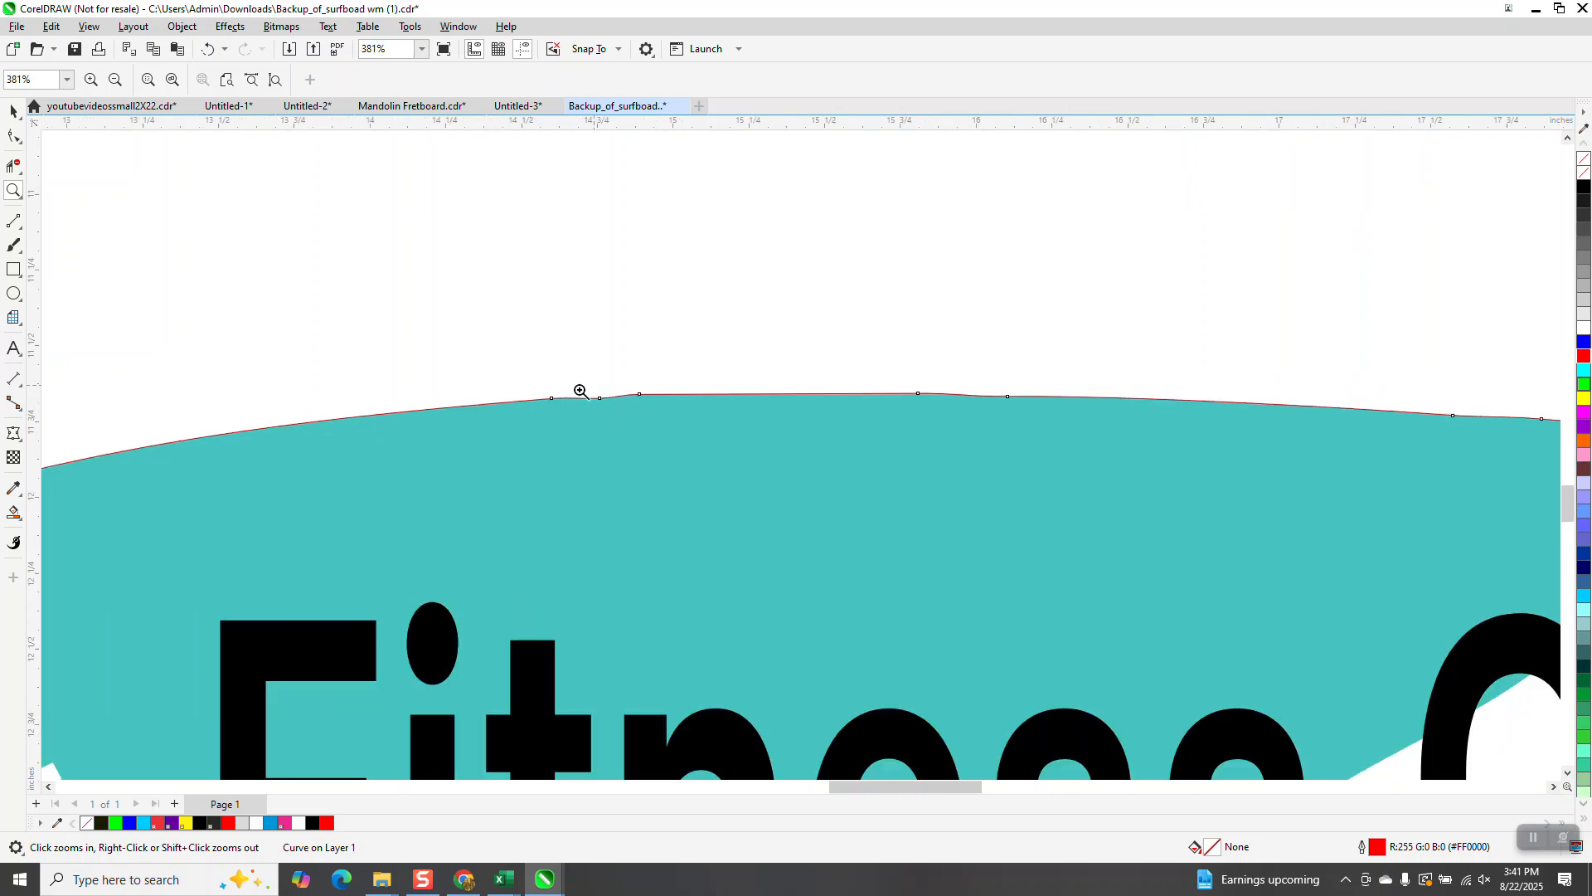
scroll(621, 401, "down", 2)
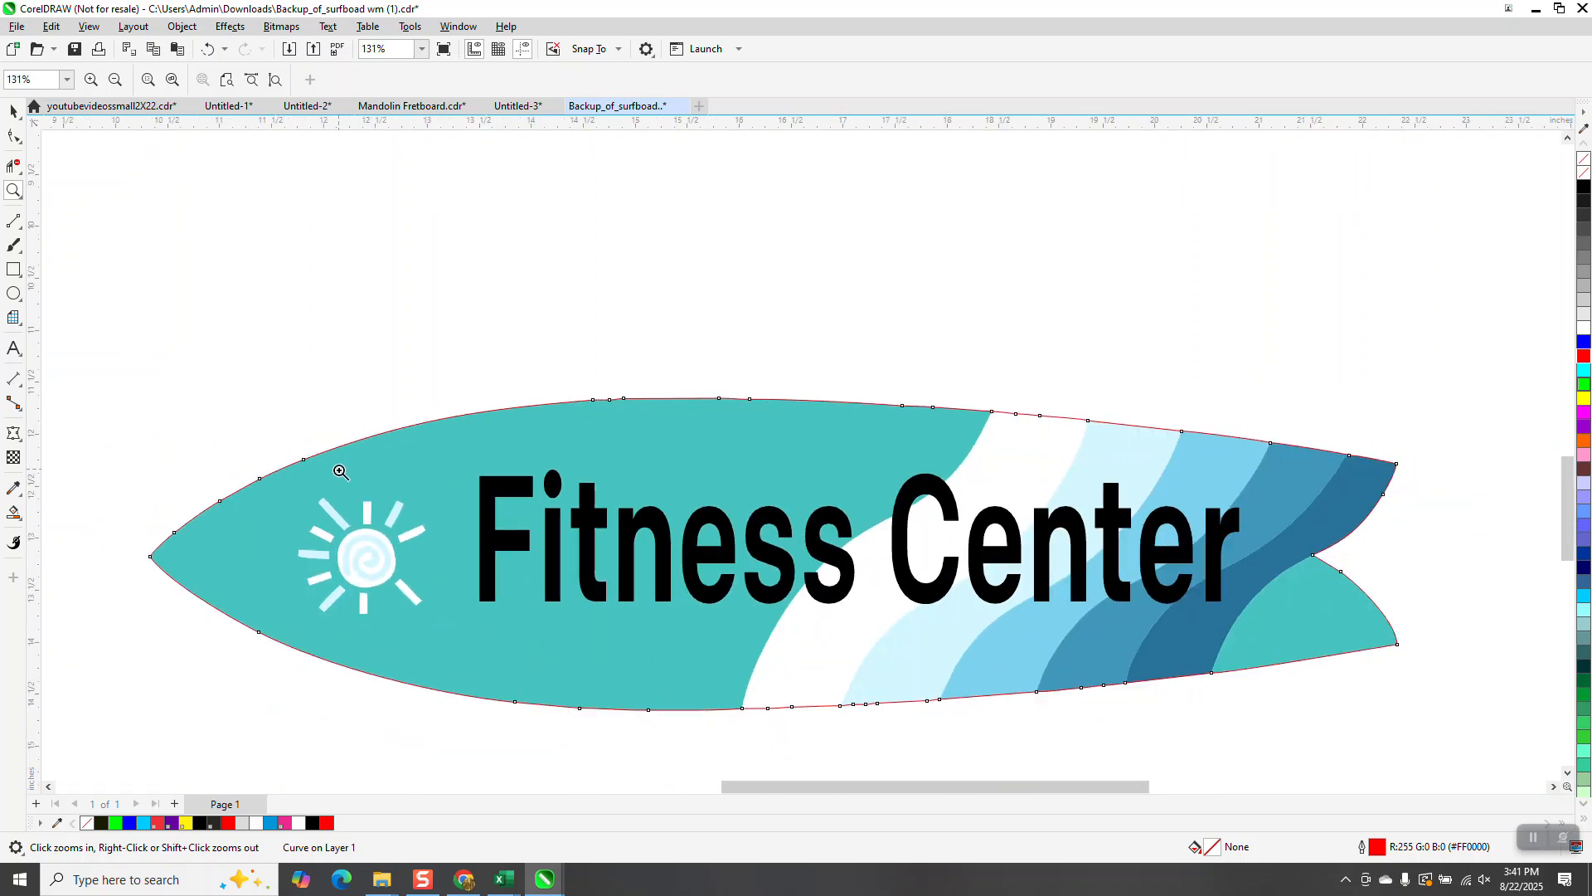
left_click_drag(560, 370, 684, 449)
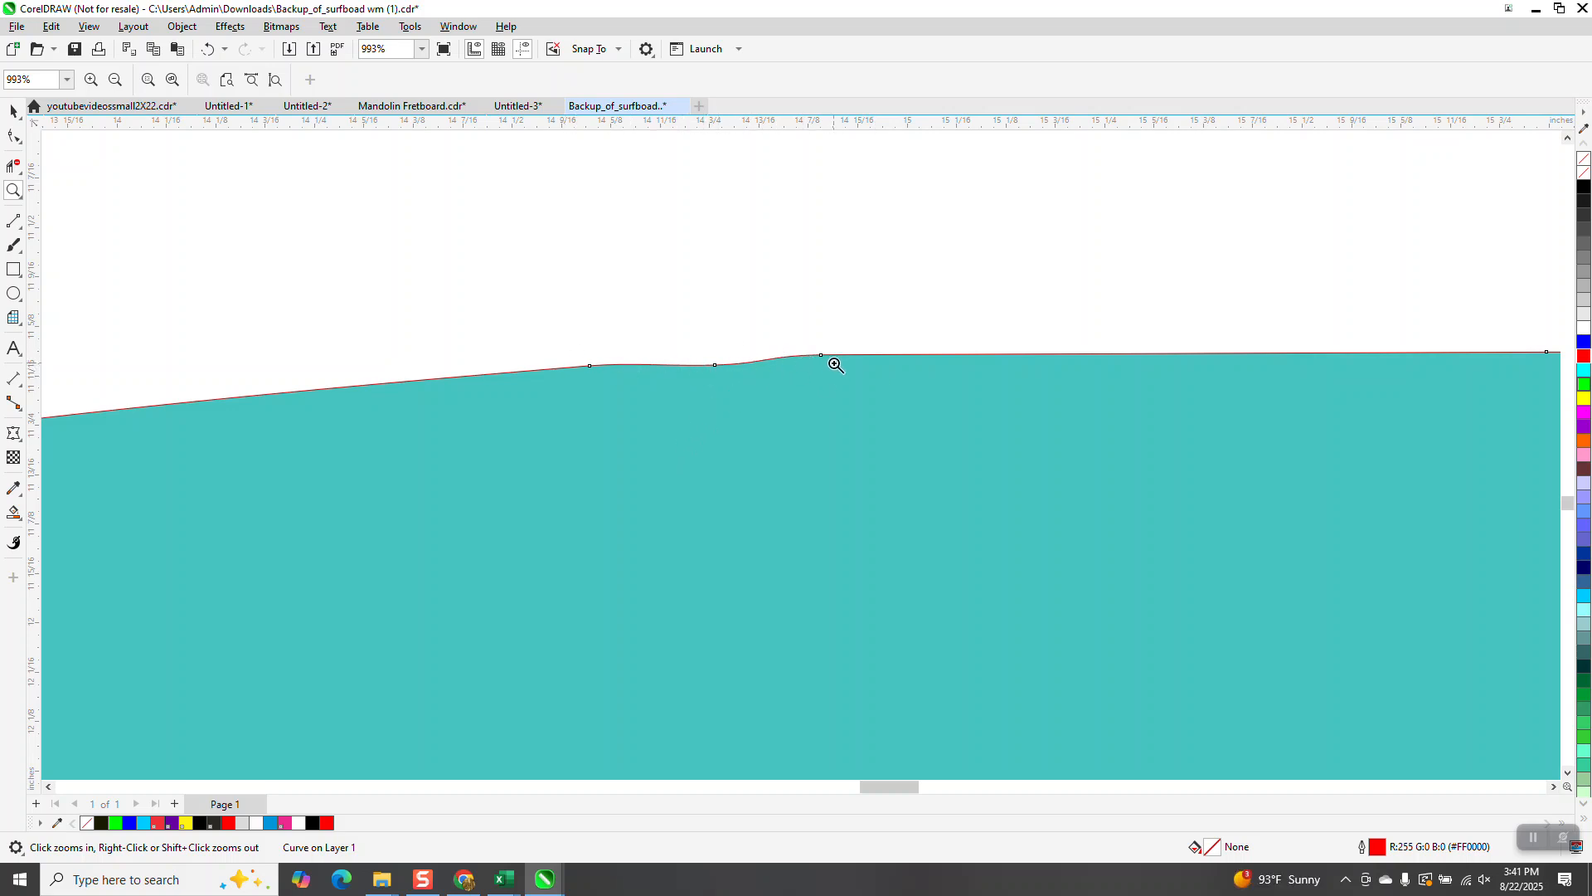
scroll(835, 365, "down", 1)
scroll(380, 305, "down", 1)
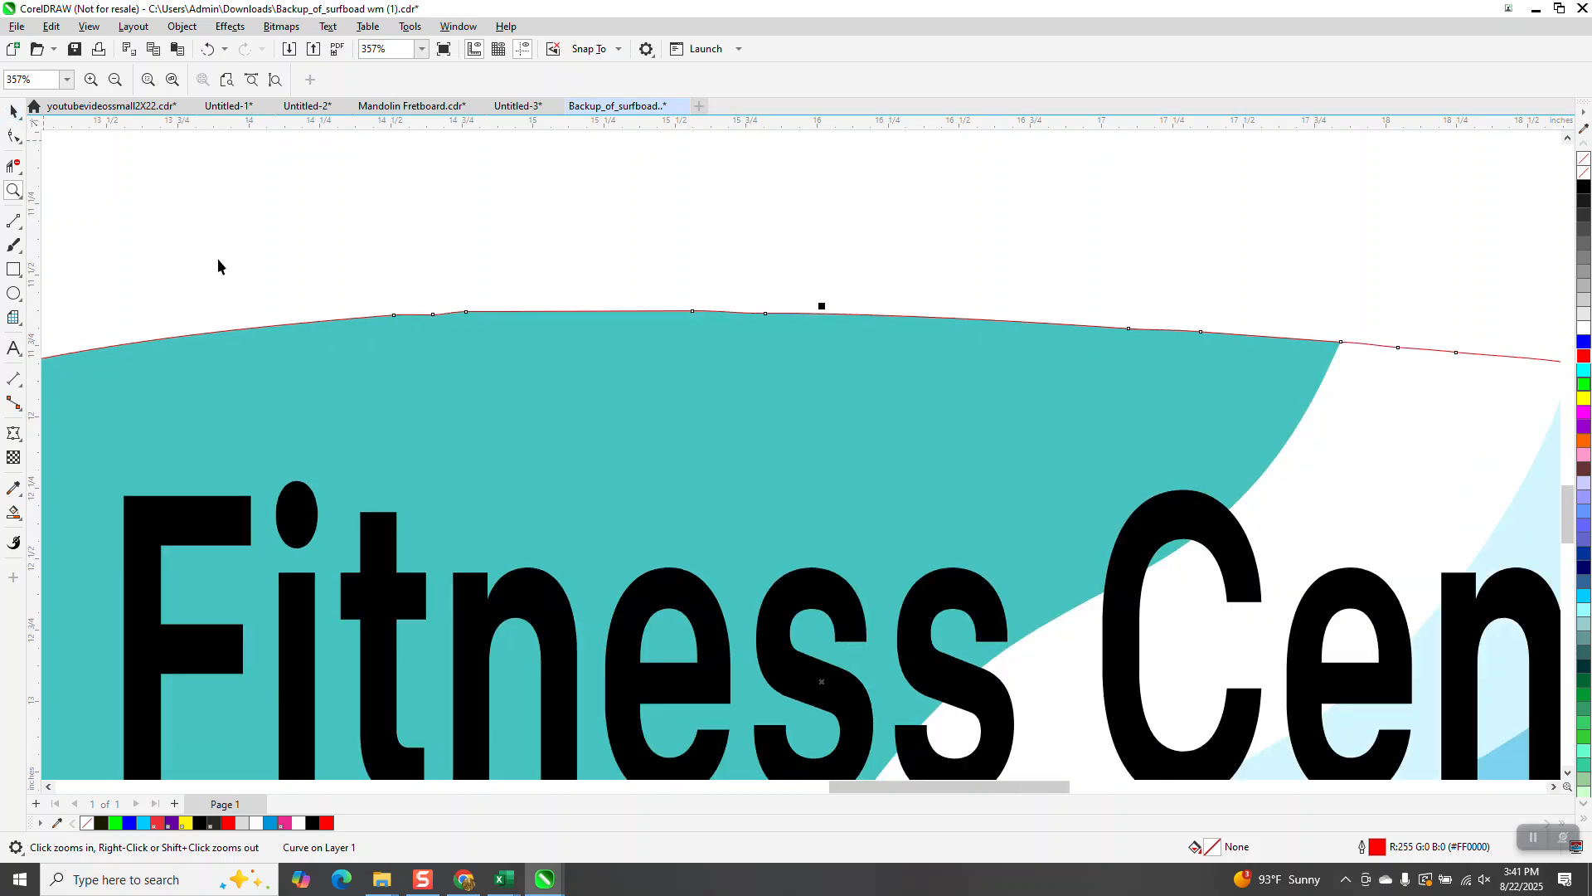
scroll(218, 265, "down", 1)
Step: Select the red outline and nudge it to the right, off the page
key("space")
key("Right")
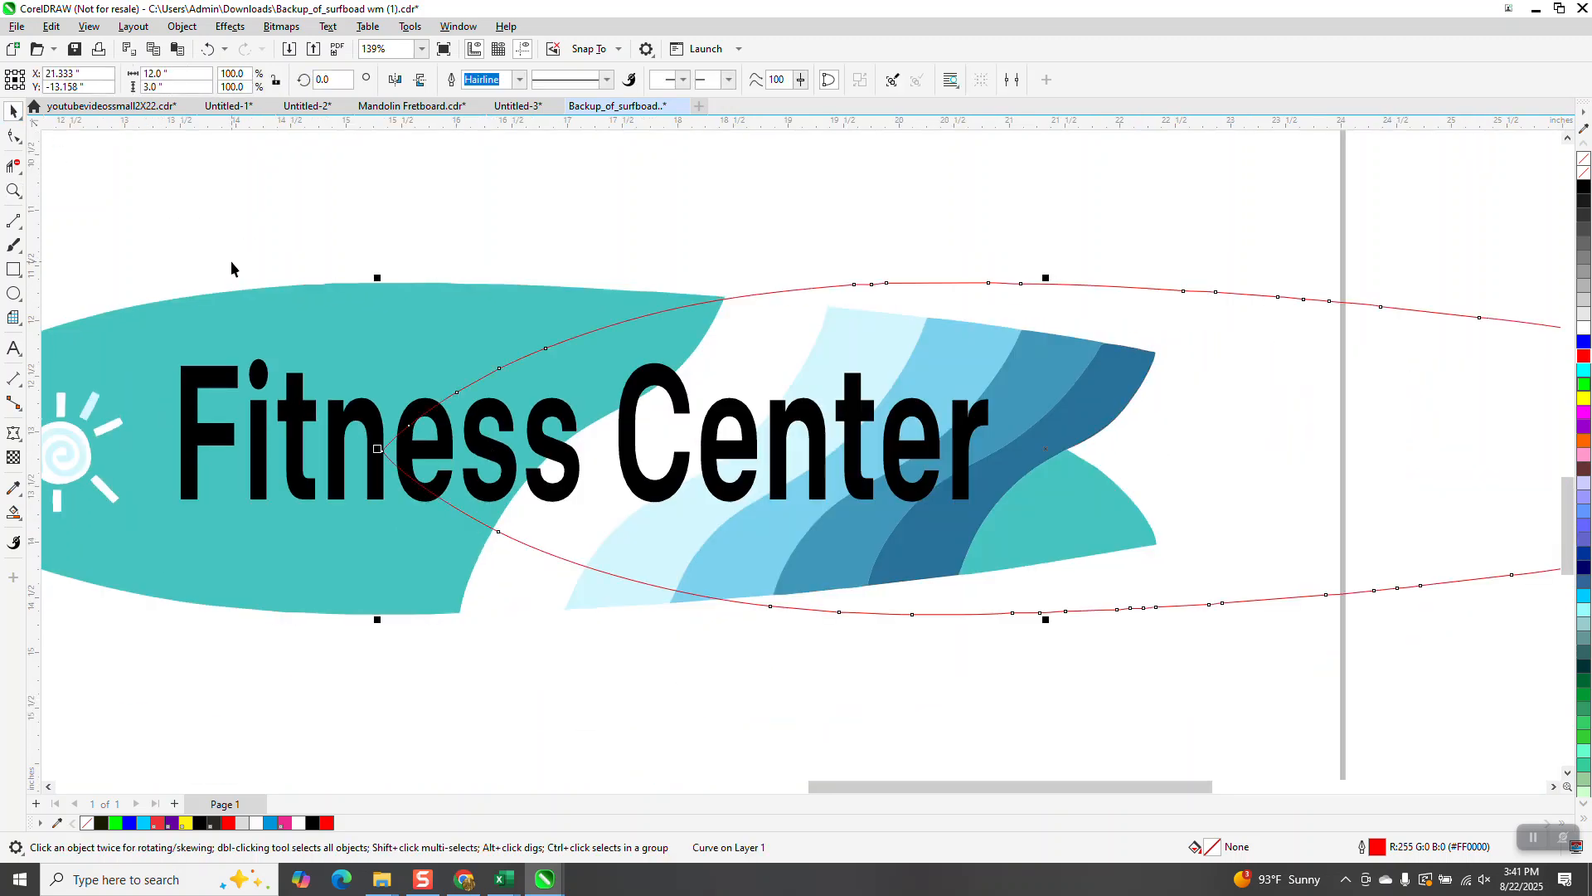
scroll(231, 267, "down", 1)
key("Right")
key("Right")
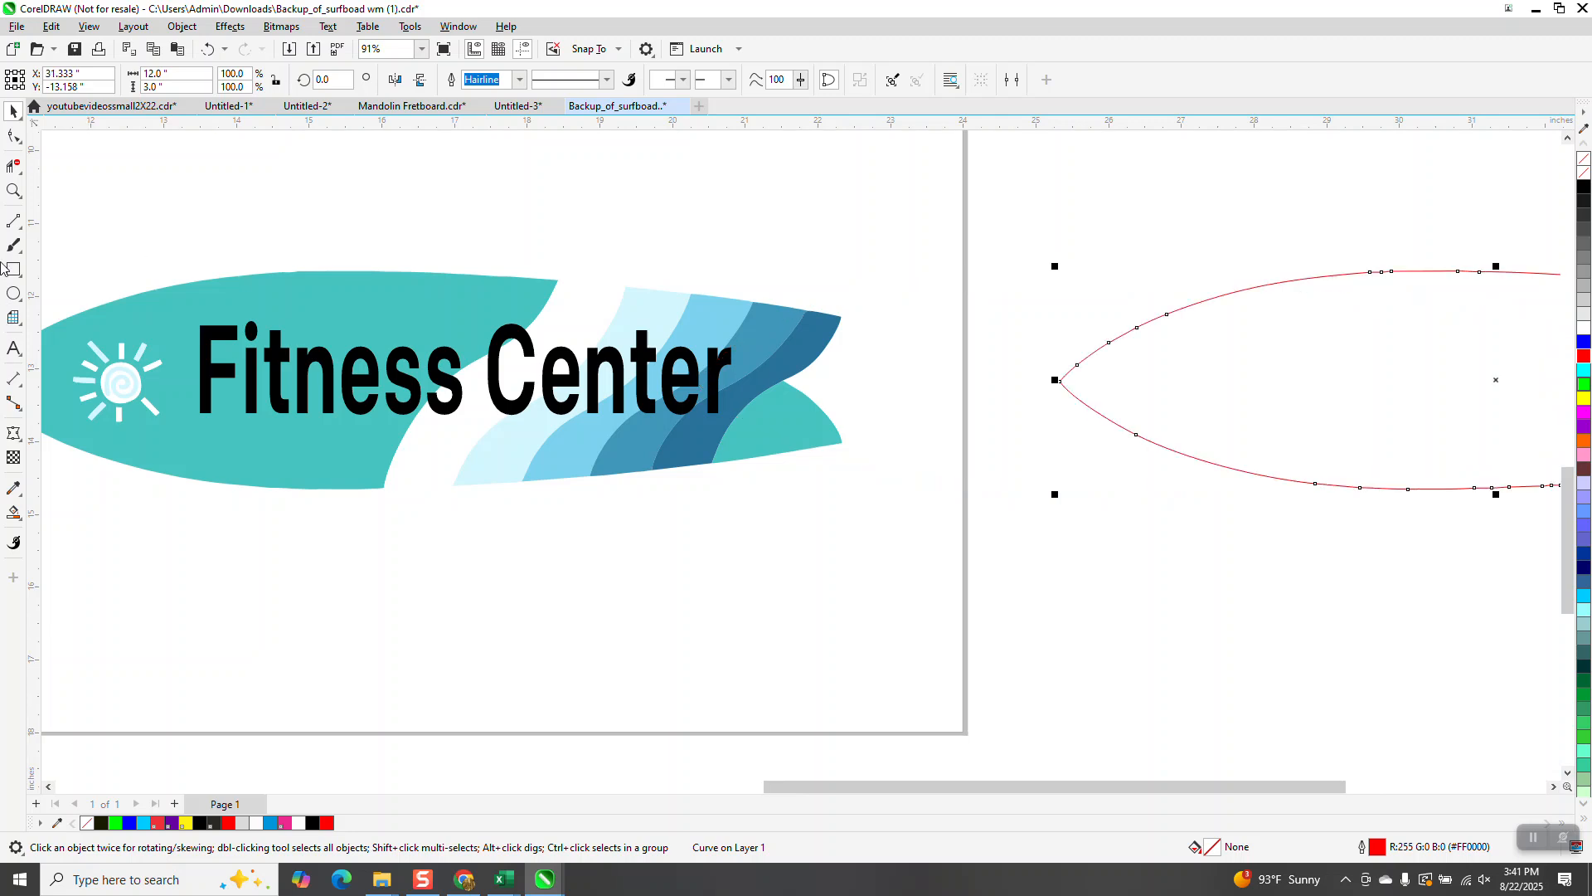
Step: Duplicate the red surfboard outline and nudge the copy to the right
left_click(13, 190)
scroll(1003, 381, "down", 1)
left_click_drag(1025, 312, 1524, 506)
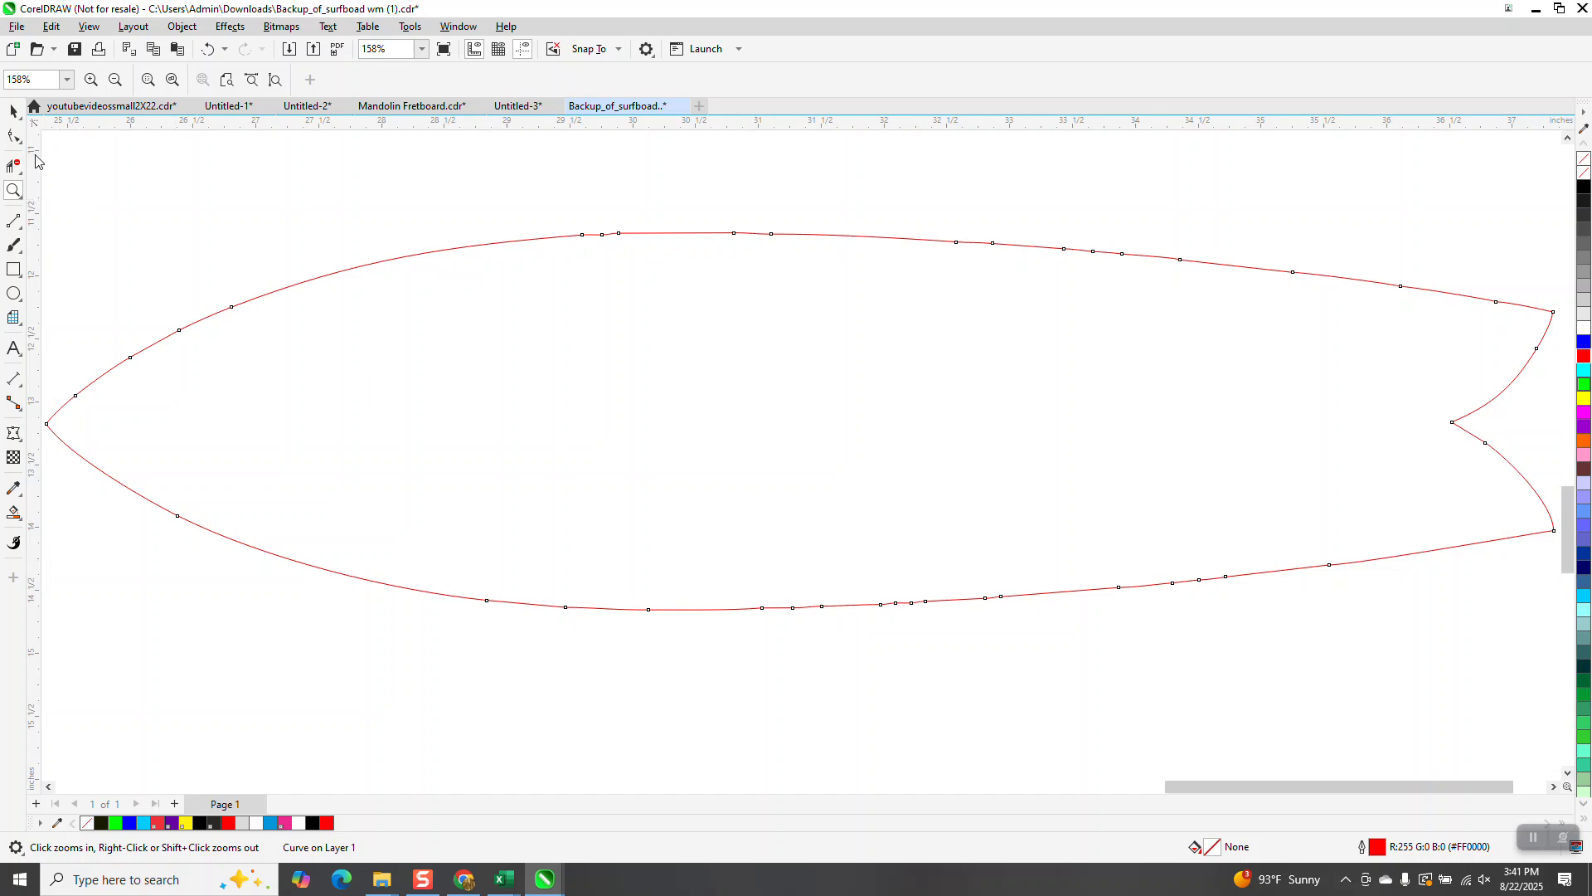
right_click(273, 313)
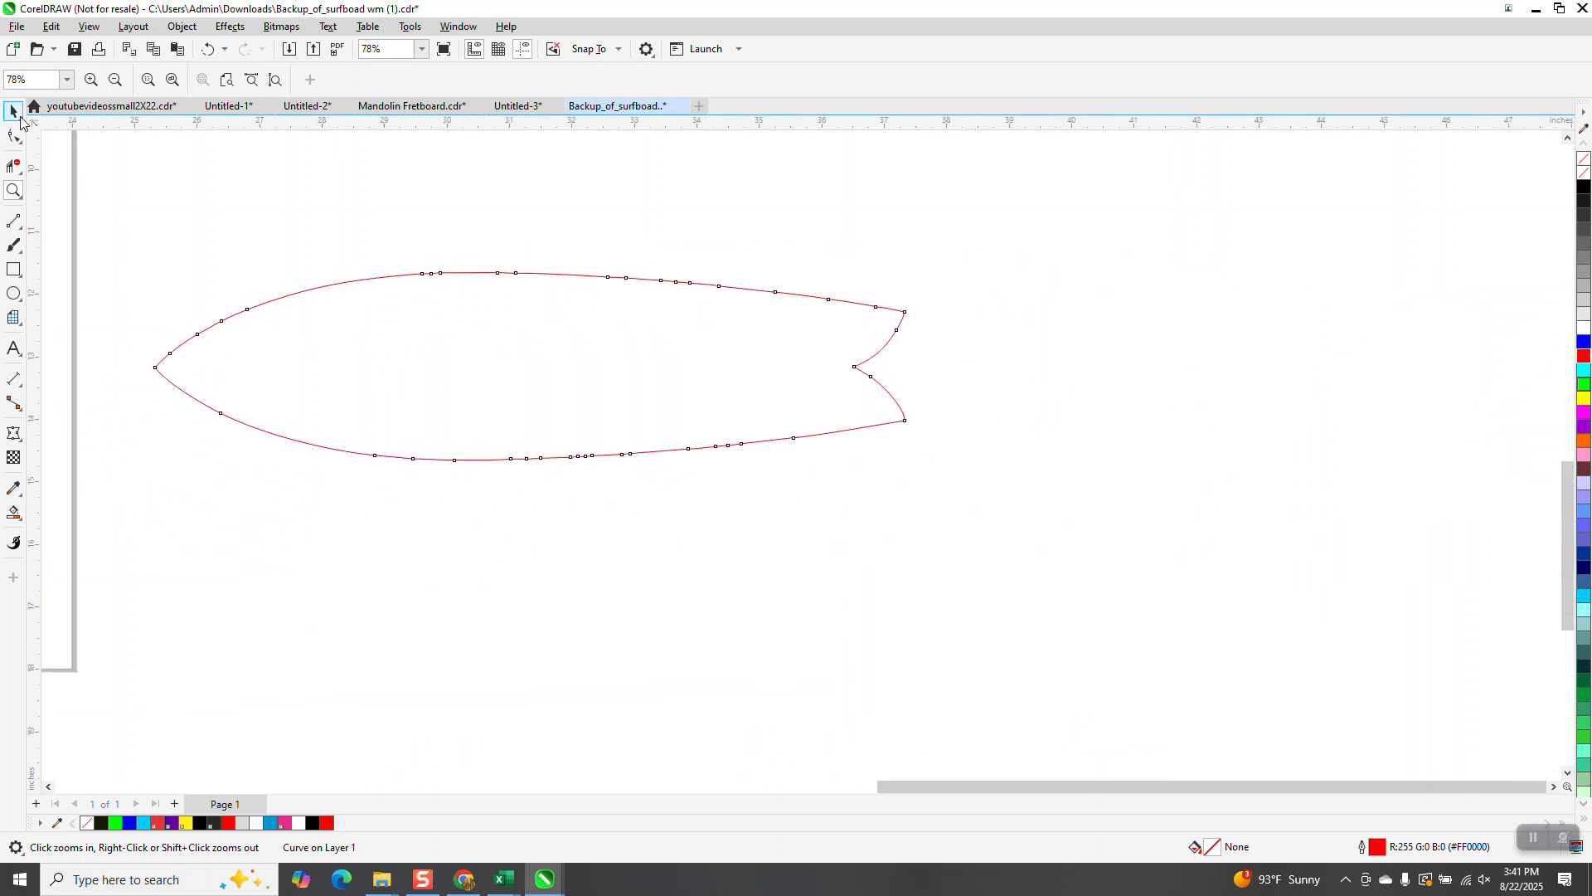
double_click(13, 110)
key("KP_Add")
key("shift+Right")
key("shift+Right")
key("shift+Right")
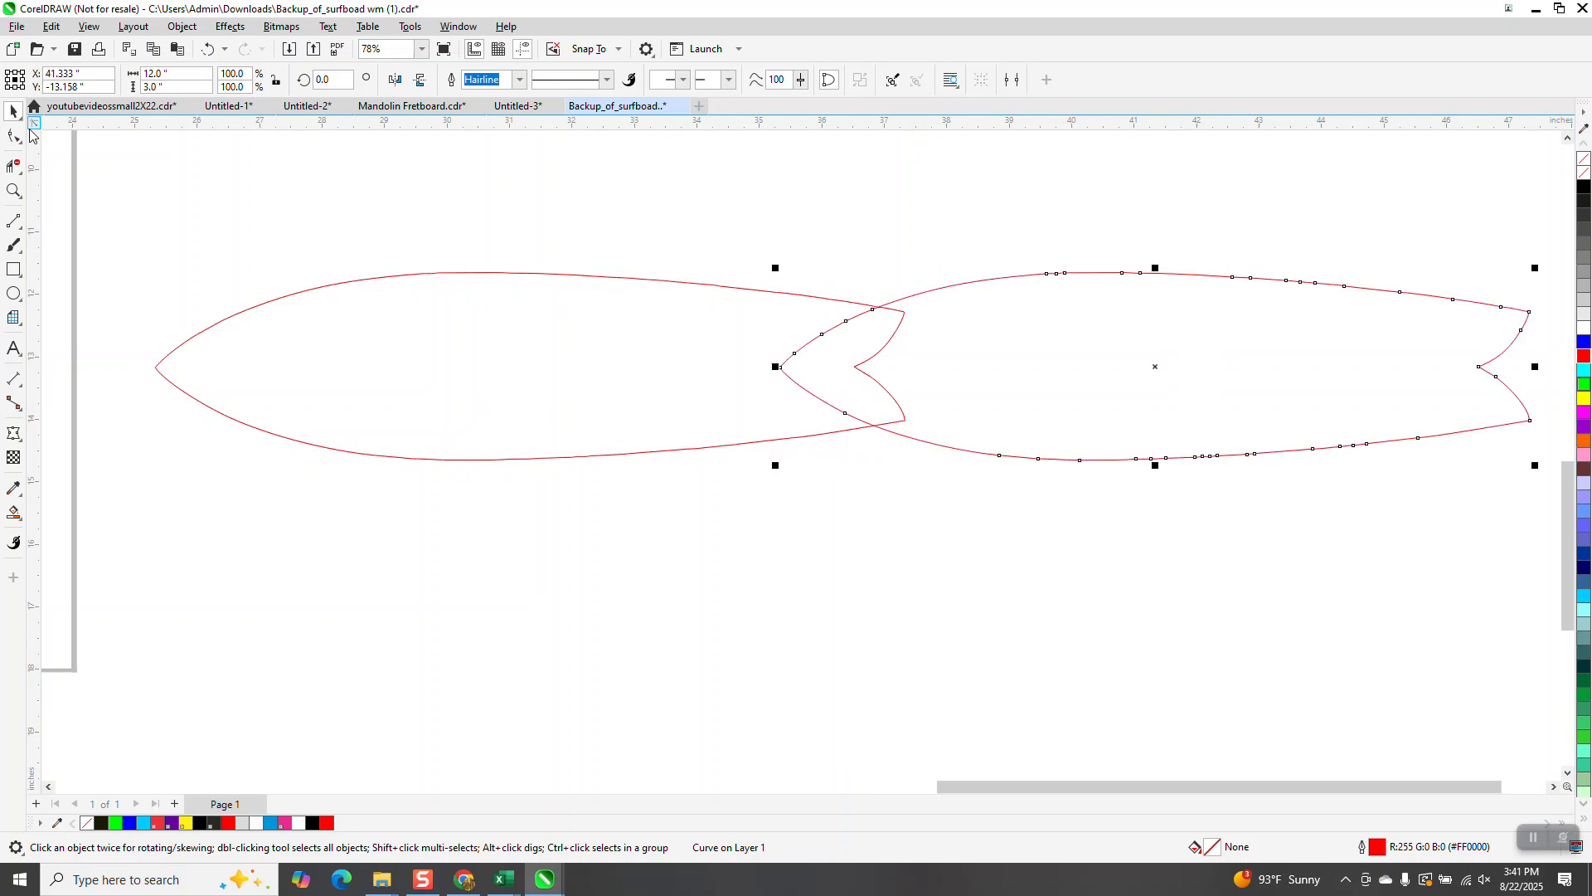
Step: Smooth the original outline's top edge with the Smooth tool at a 1 inch nib size
left_click(430, 345)
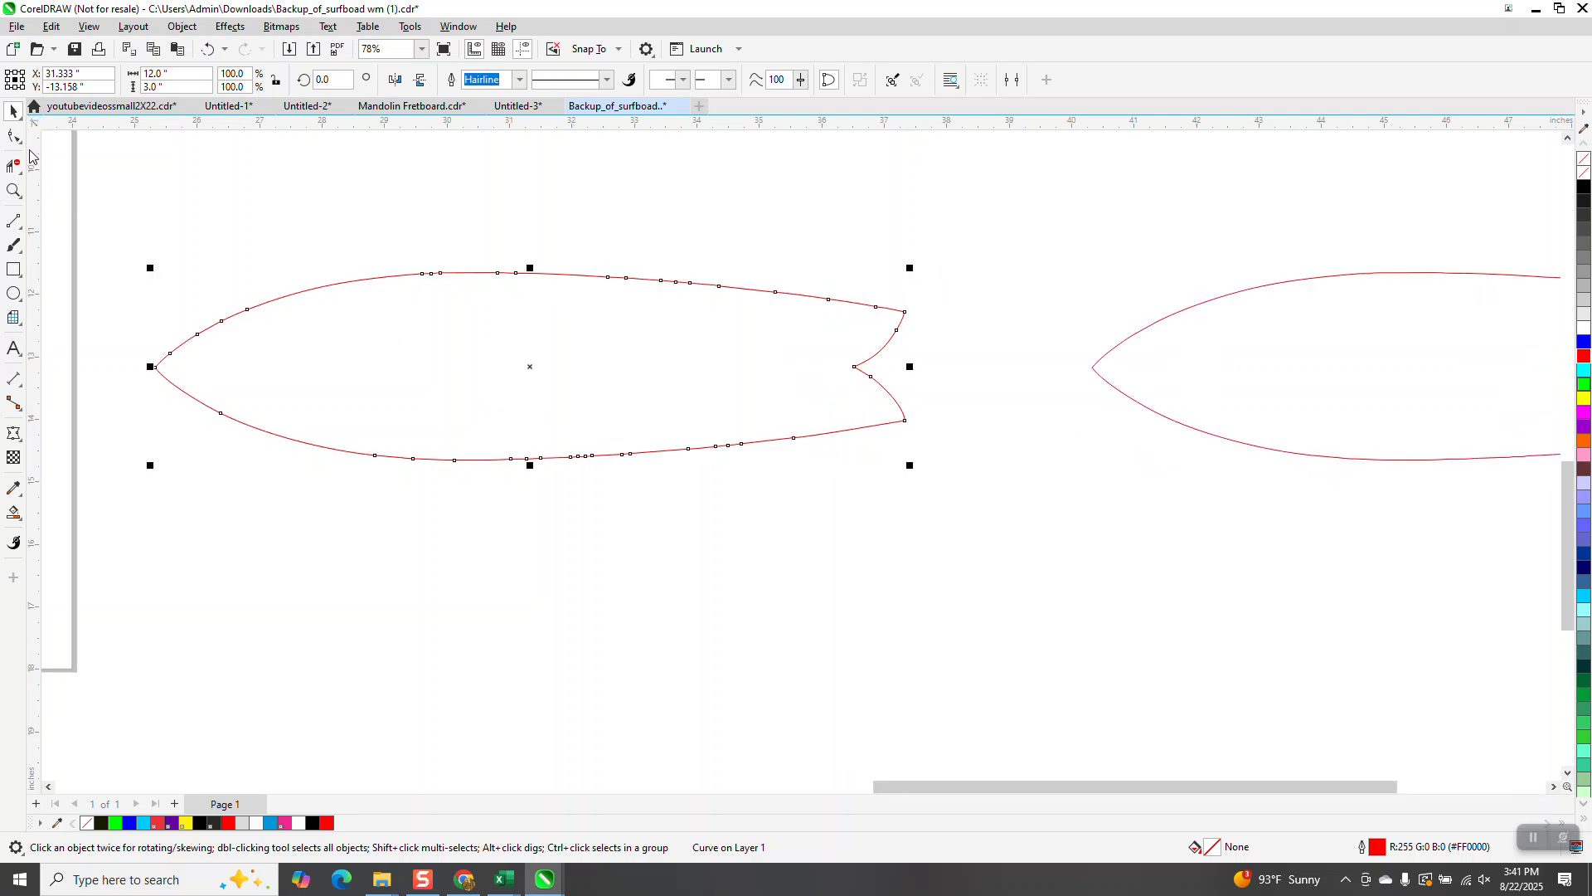
left_click(20, 141)
left_click(71, 157)
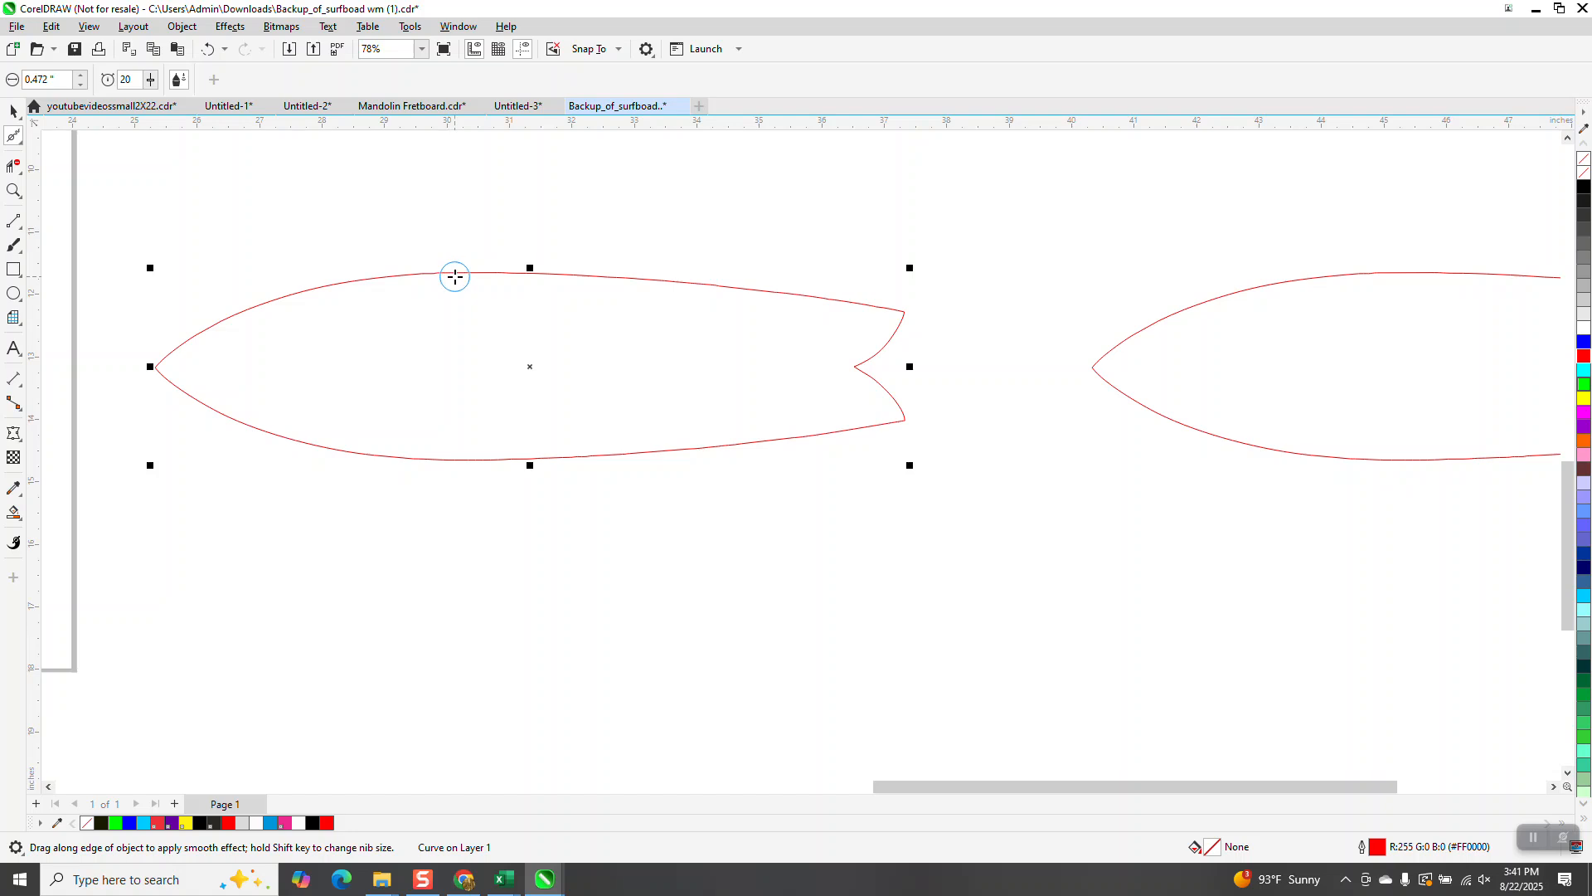
left_click(51, 80)
type("1")
key("Return")
mouse_move(626, 268)
left_mouse_down()
mouse_move(394, 268)
mouse_move(178, 341)
mouse_move(358, 293)
mouse_move(876, 311)
mouse_move(421, 284)
mouse_move(217, 320)
mouse_move(159, 353)
mouse_move(201, 412)
mouse_move(368, 445)
mouse_move(654, 461)
mouse_move(837, 433)
mouse_move(843, 419)
mouse_move(807, 442)
mouse_move(326, 433)
mouse_move(720, 454)
mouse_move(897, 435)
mouse_move(869, 391)
mouse_move(910, 330)
mouse_move(882, 306)
mouse_move(748, 282)
mouse_move(469, 280)
left_mouse_up()
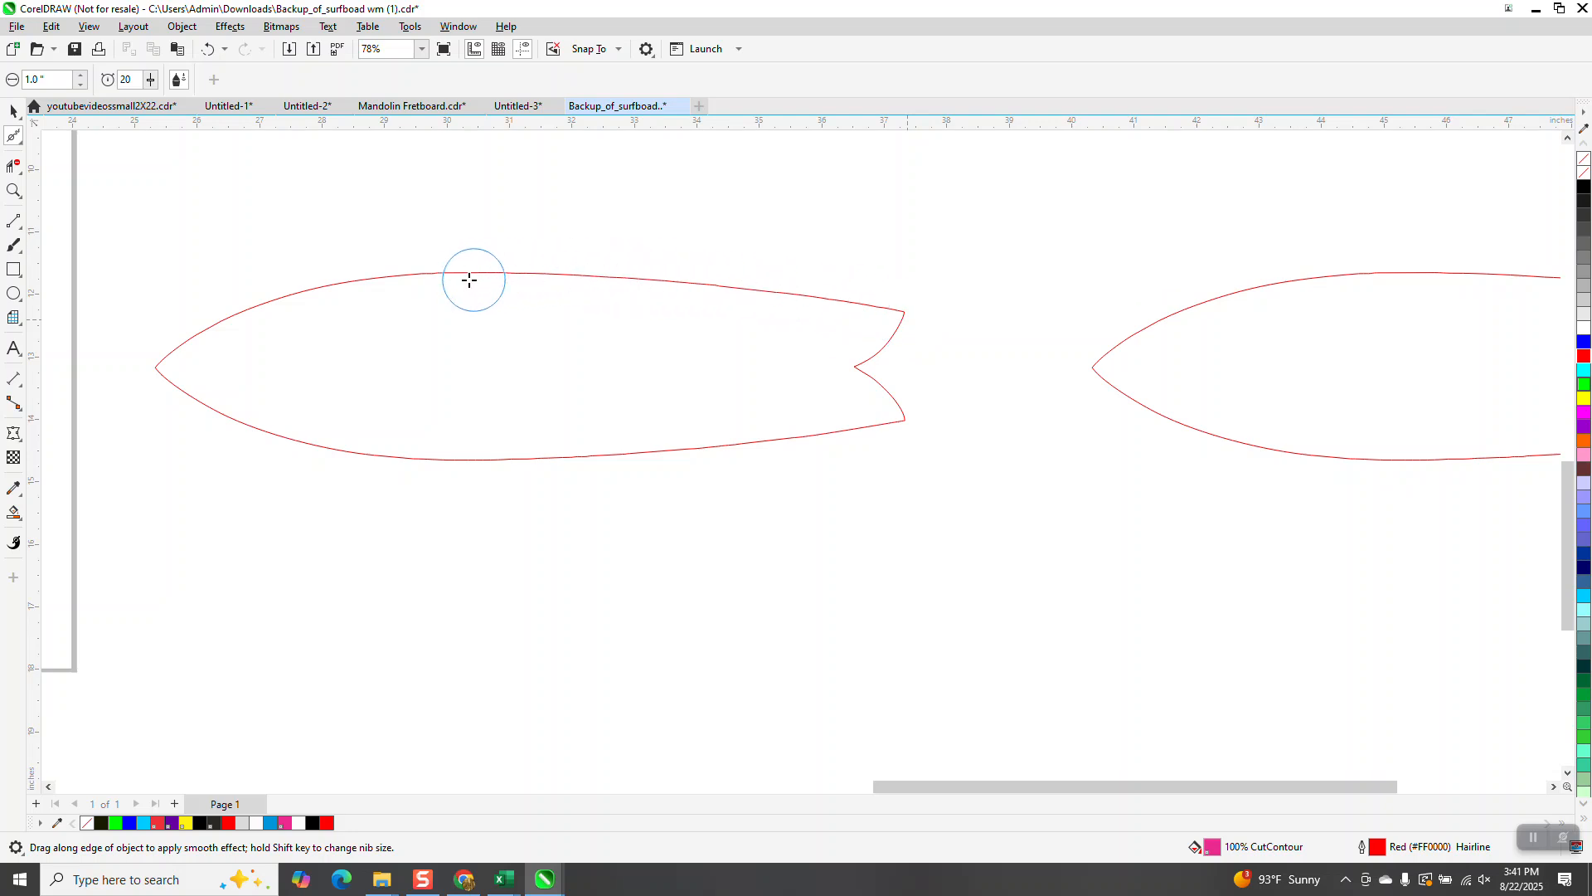
Step: Inspect the nodes of both surfboard outlines with the Shape tool
left_click(14, 110)
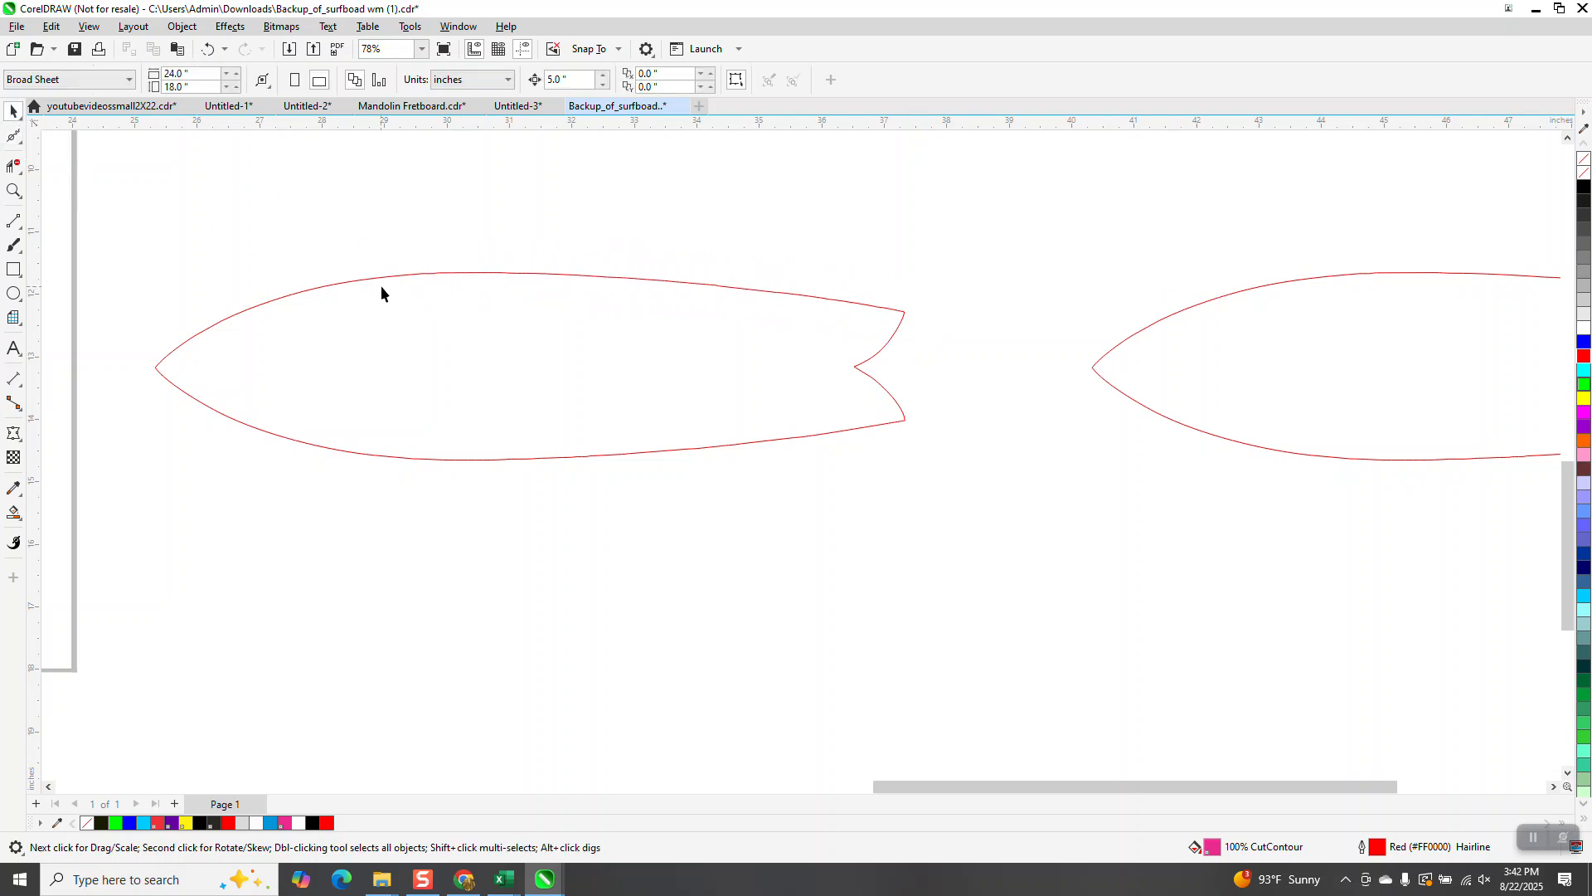
left_click(13, 135)
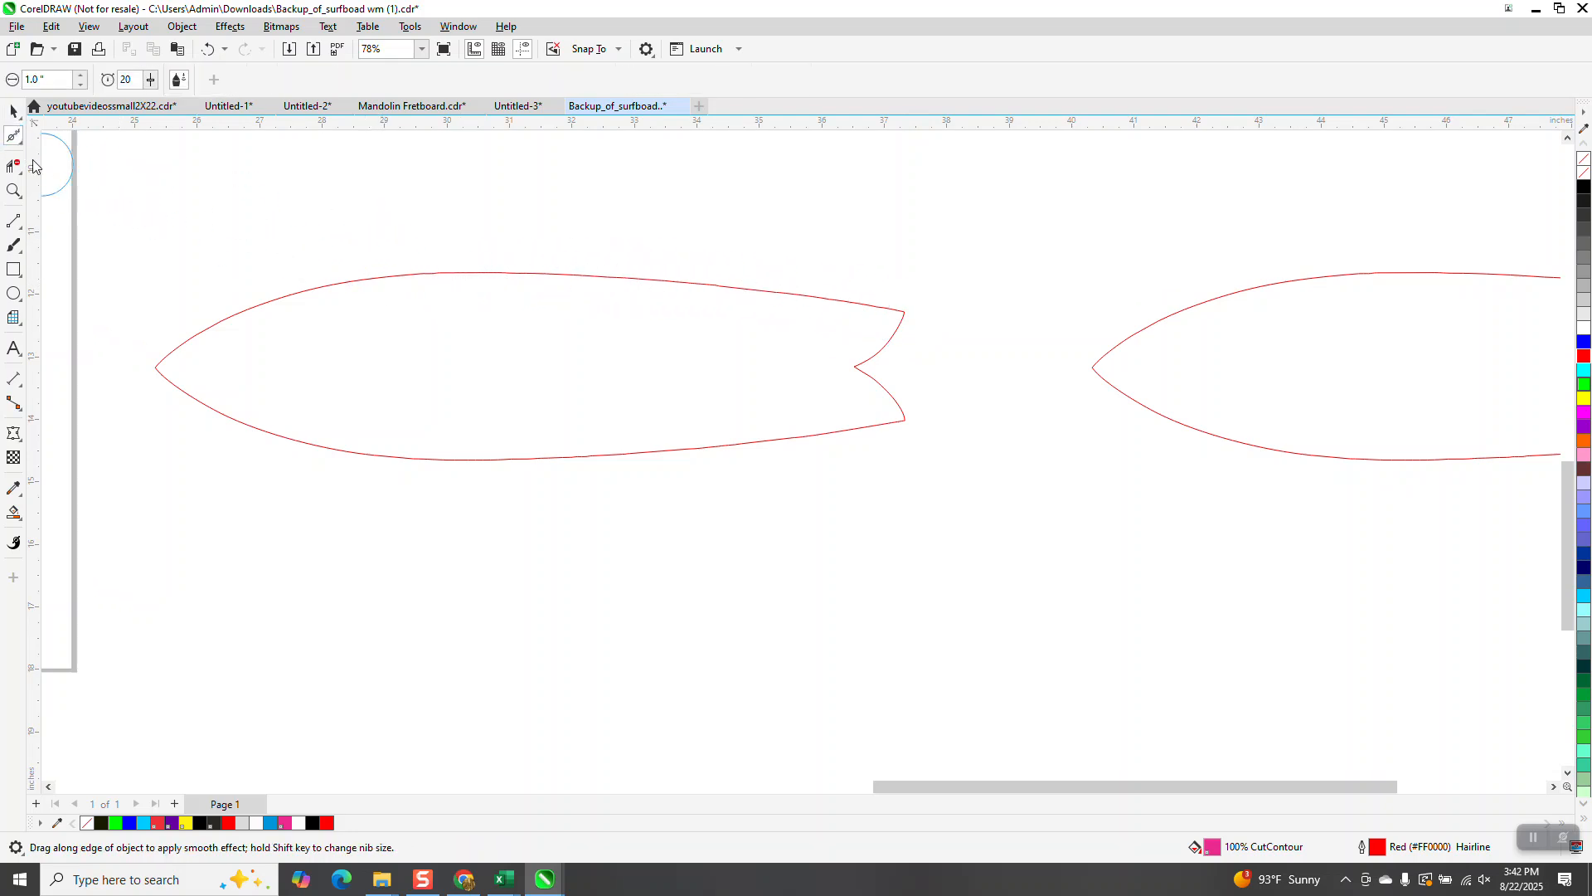
left_click(20, 143)
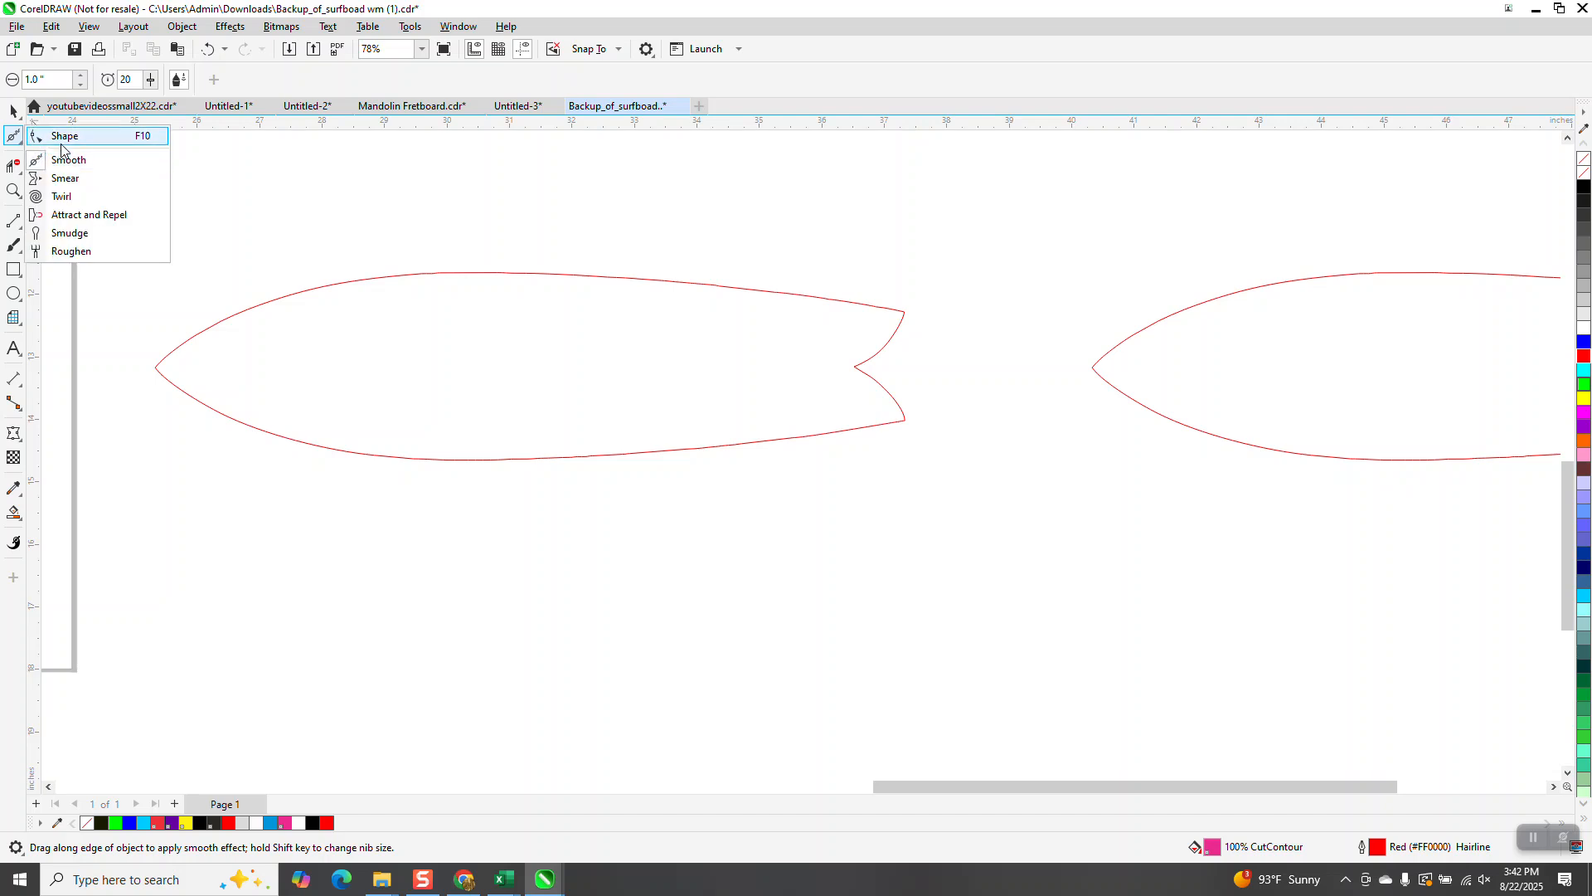
left_click(60, 131)
left_click(393, 279)
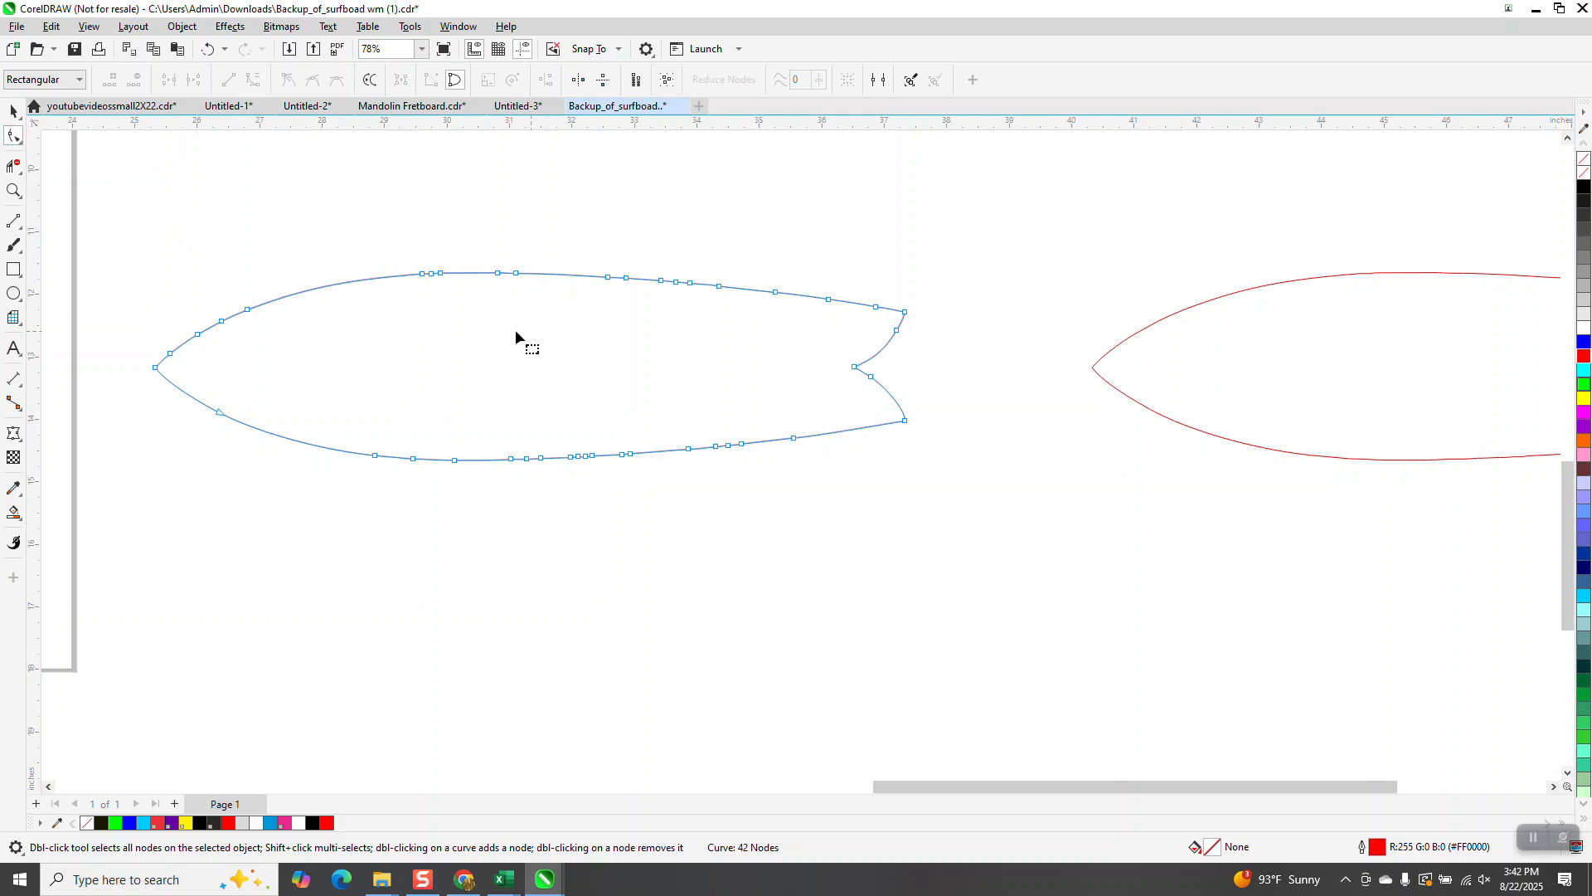
left_click_drag(117, 310, 962, 545)
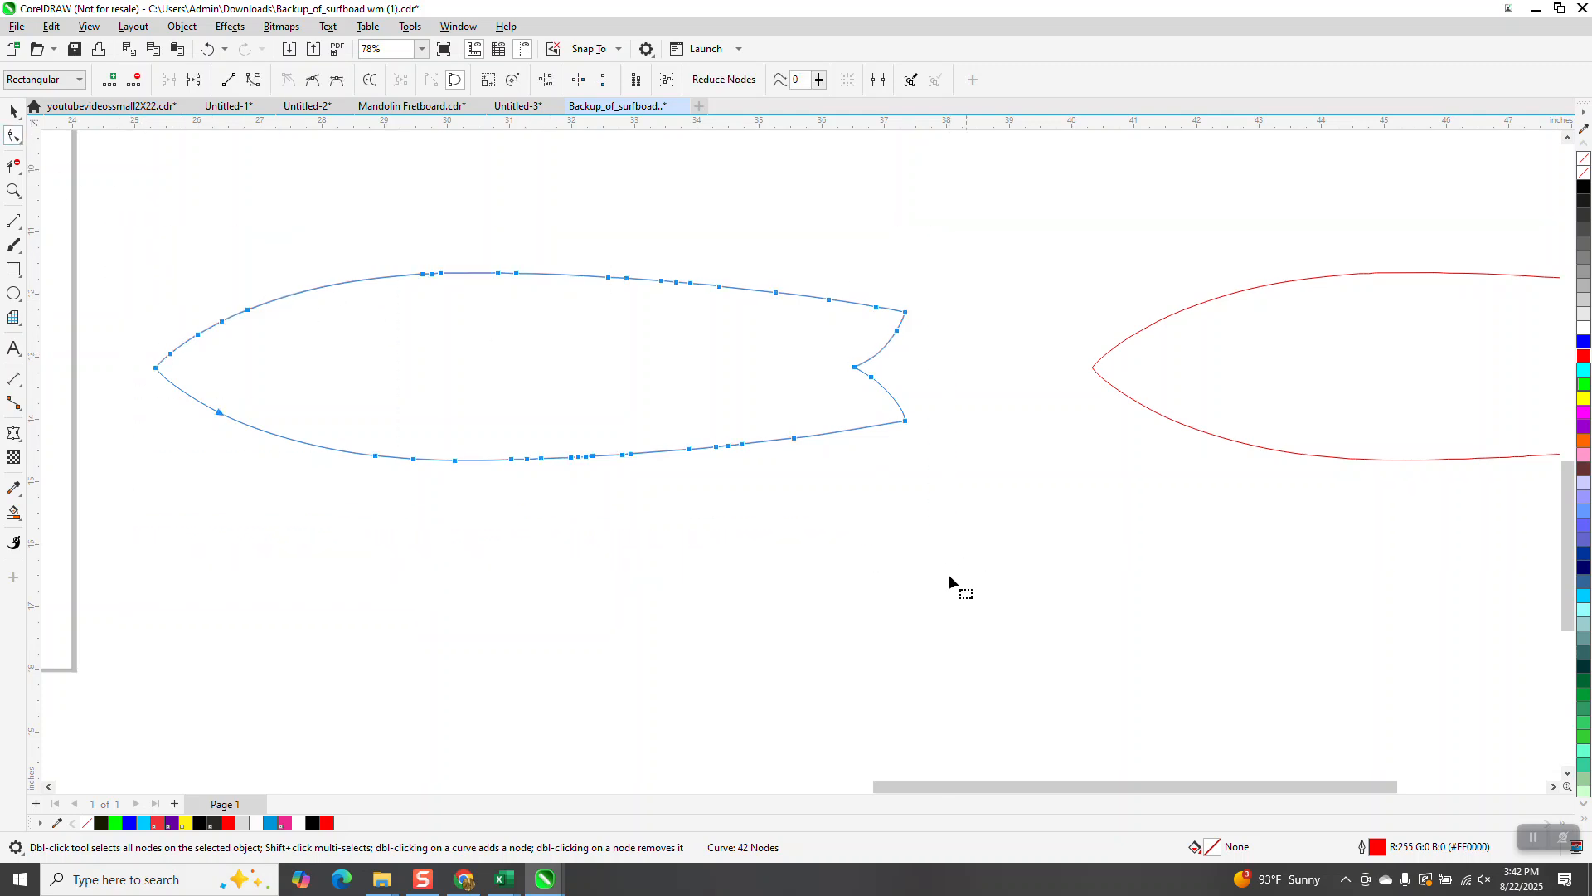
left_click(1334, 454)
scroll(1075, 390, "down", 2)
left_click_drag(1366, 486, 1533, 547)
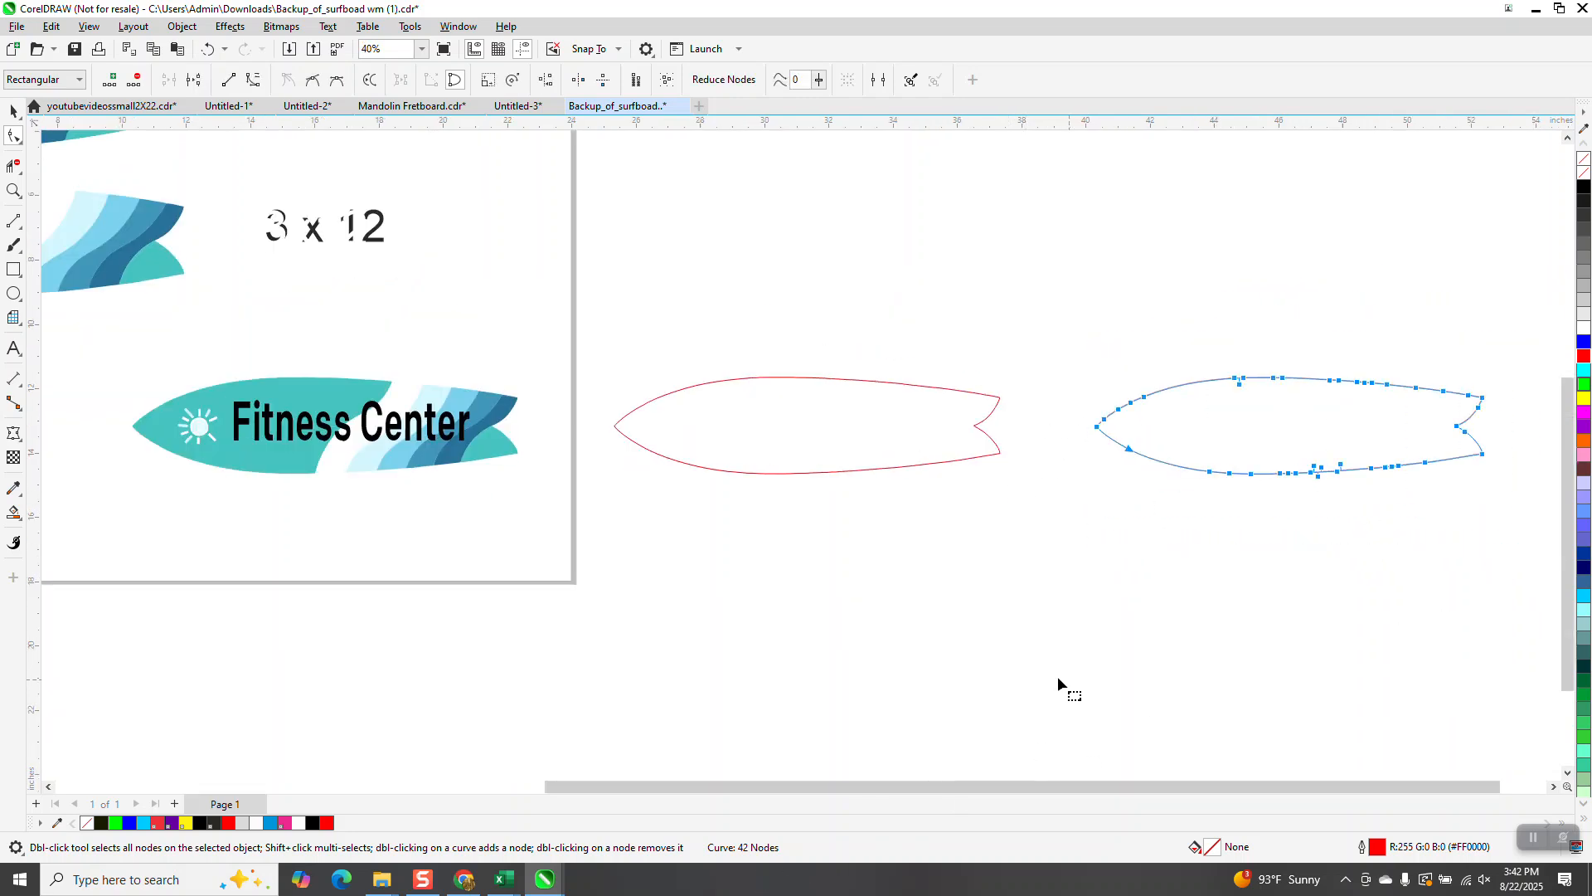
Step: Smooth the original outline along its top and bottom edges with the Smooth tool at a 2 inch nib size
left_click(14, 191)
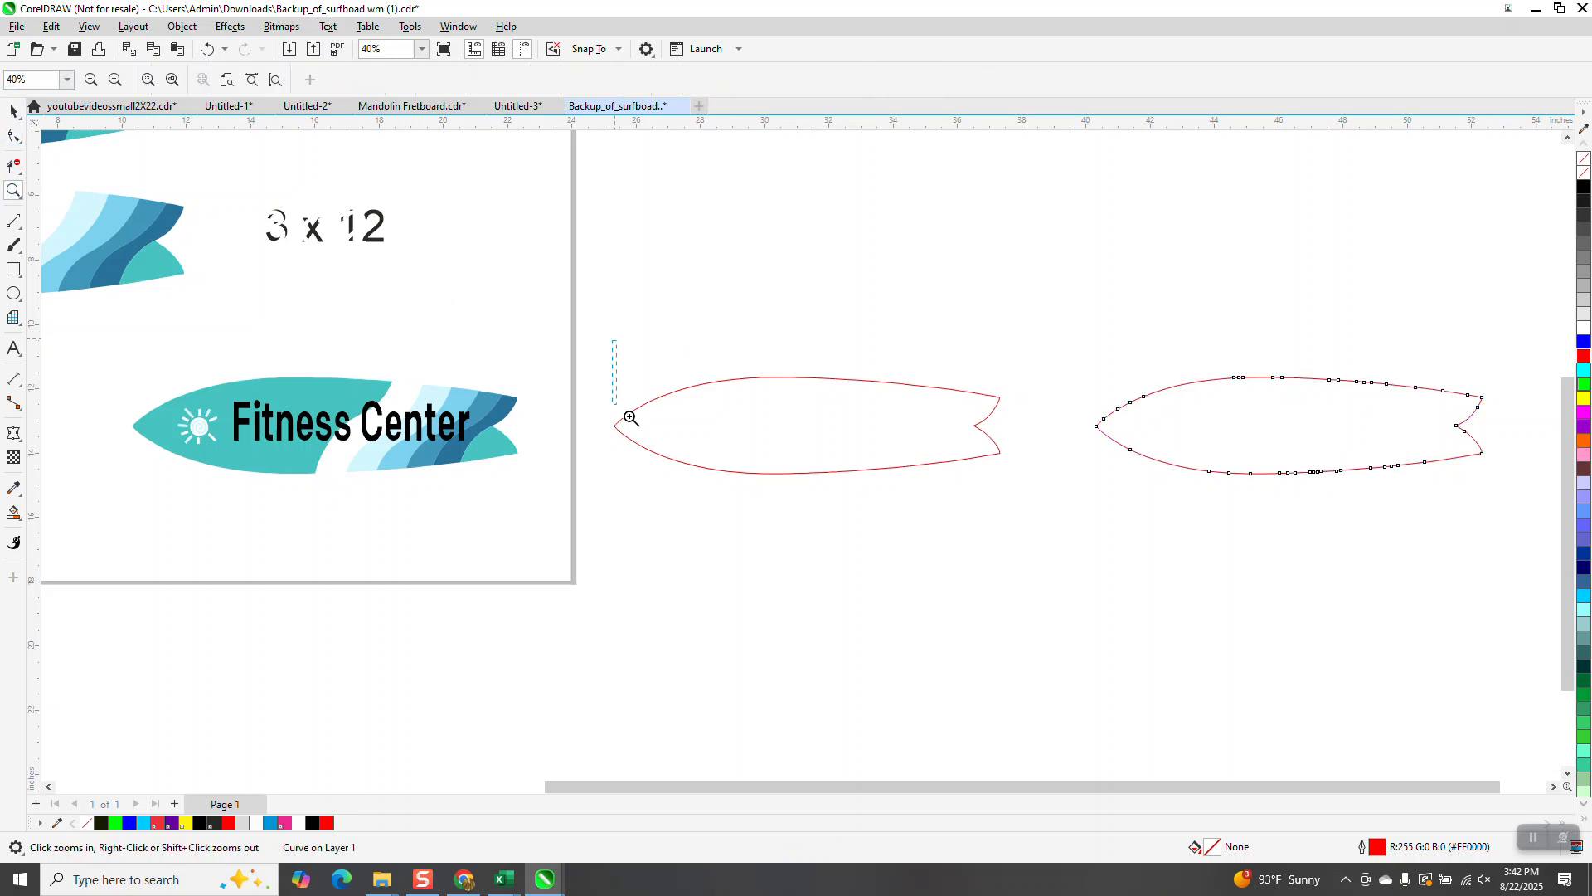
left_click_drag(595, 377, 1040, 536)
left_click(18, 148)
left_click(21, 150)
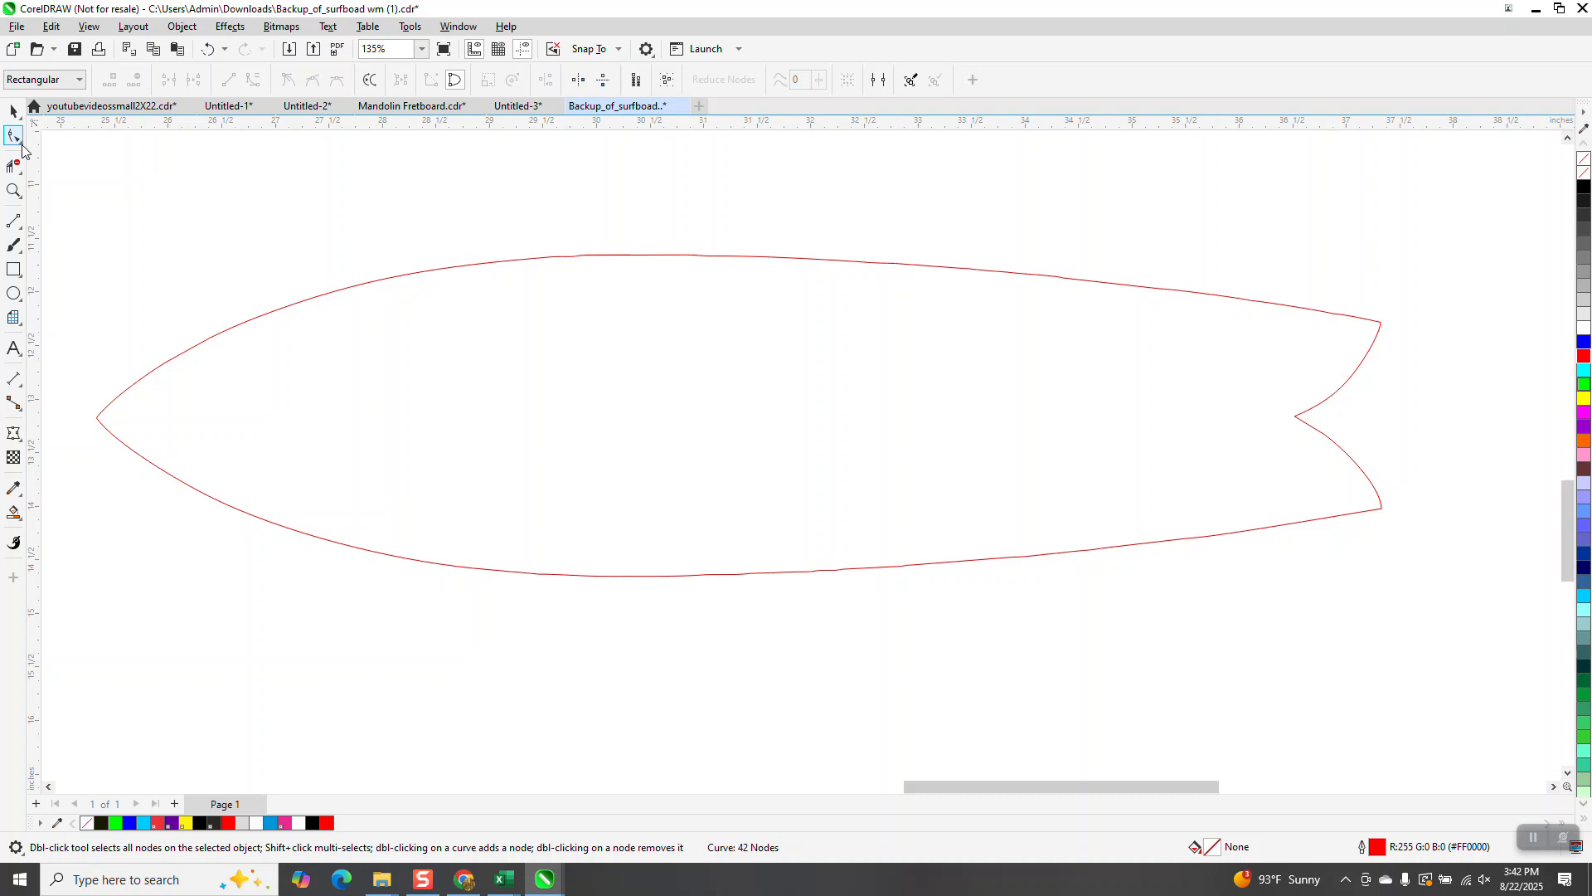
left_click(21, 147)
left_click(52, 160)
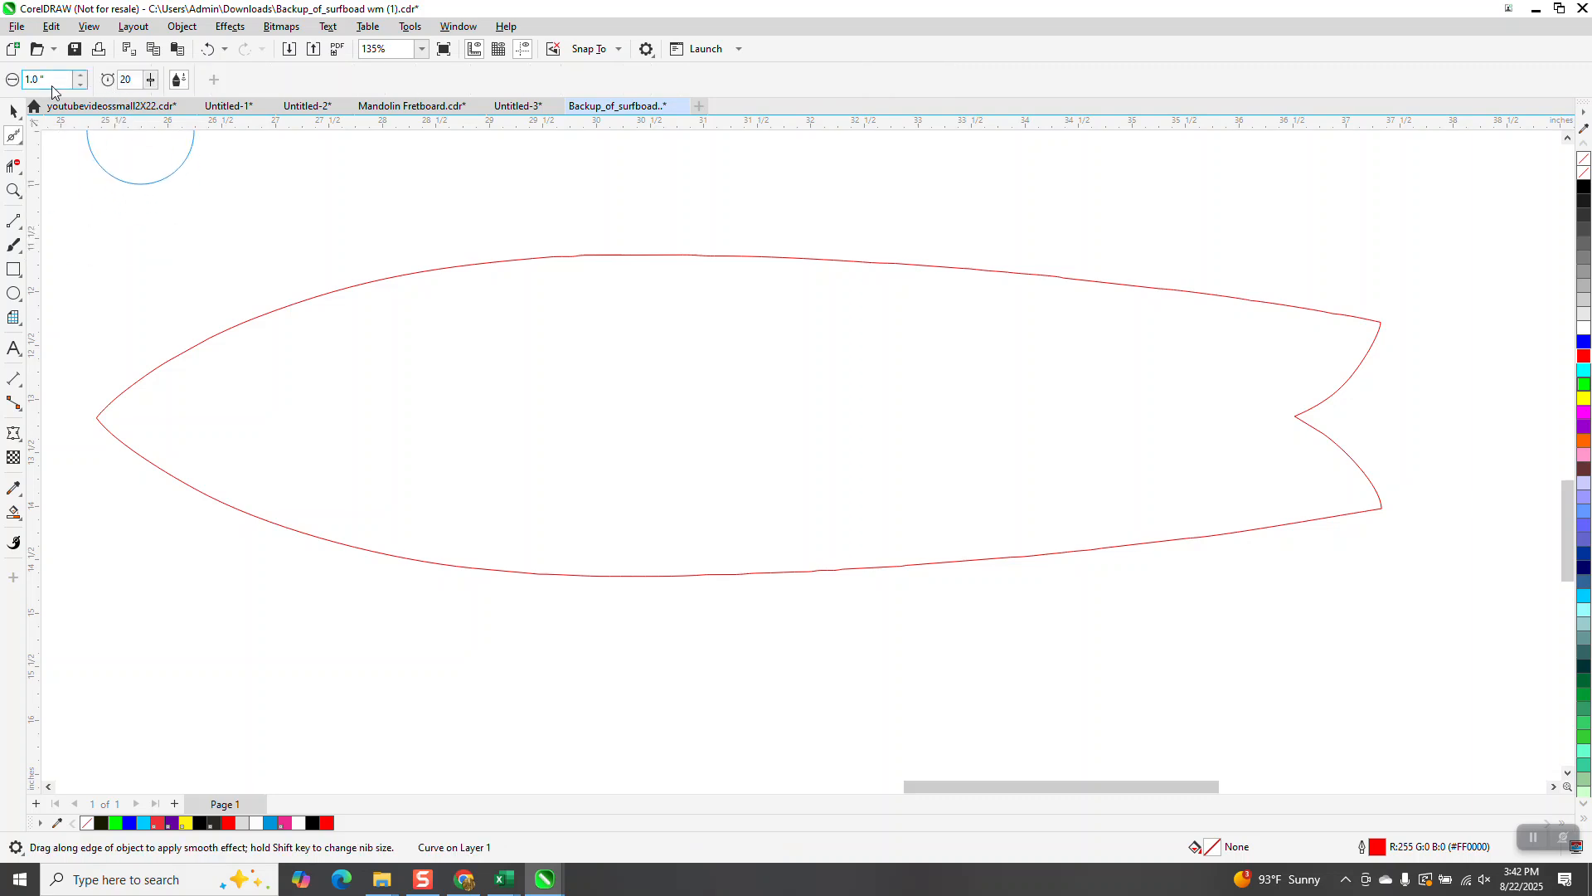
type("2")
key("Return")
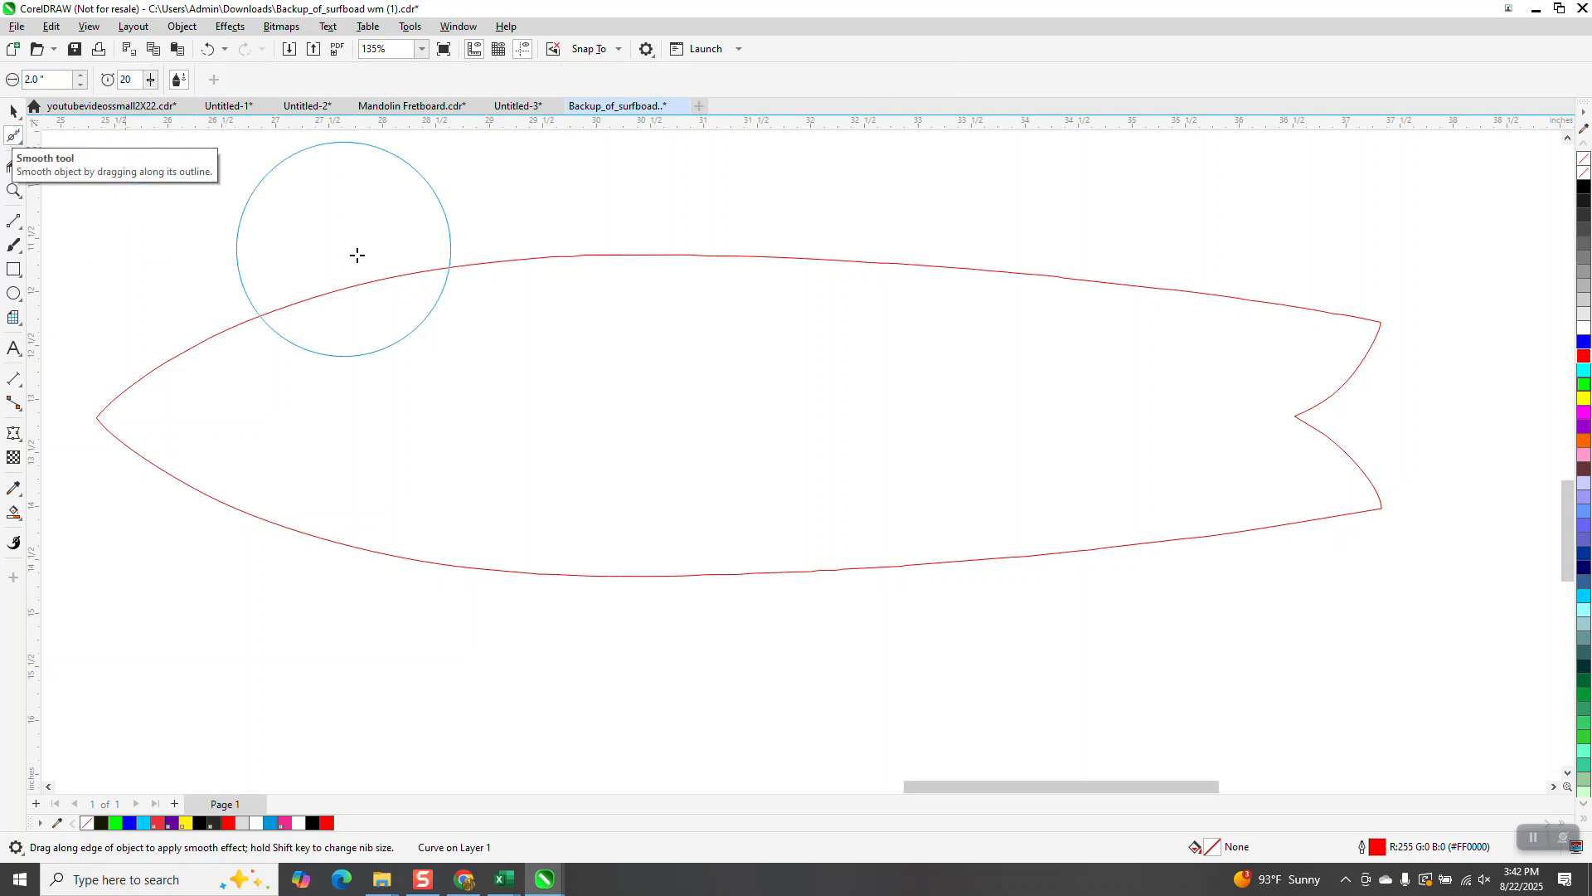
mouse_move(505, 260)
left_mouse_down()
mouse_move(469, 273)
mouse_move(1252, 296)
mouse_move(390, 257)
mouse_move(135, 313)
mouse_move(167, 328)
mouse_move(143, 436)
mouse_move(323, 517)
mouse_move(1004, 512)
mouse_move(986, 536)
mouse_move(623, 594)
mouse_move(646, 617)
mouse_move(1264, 565)
left_mouse_up()
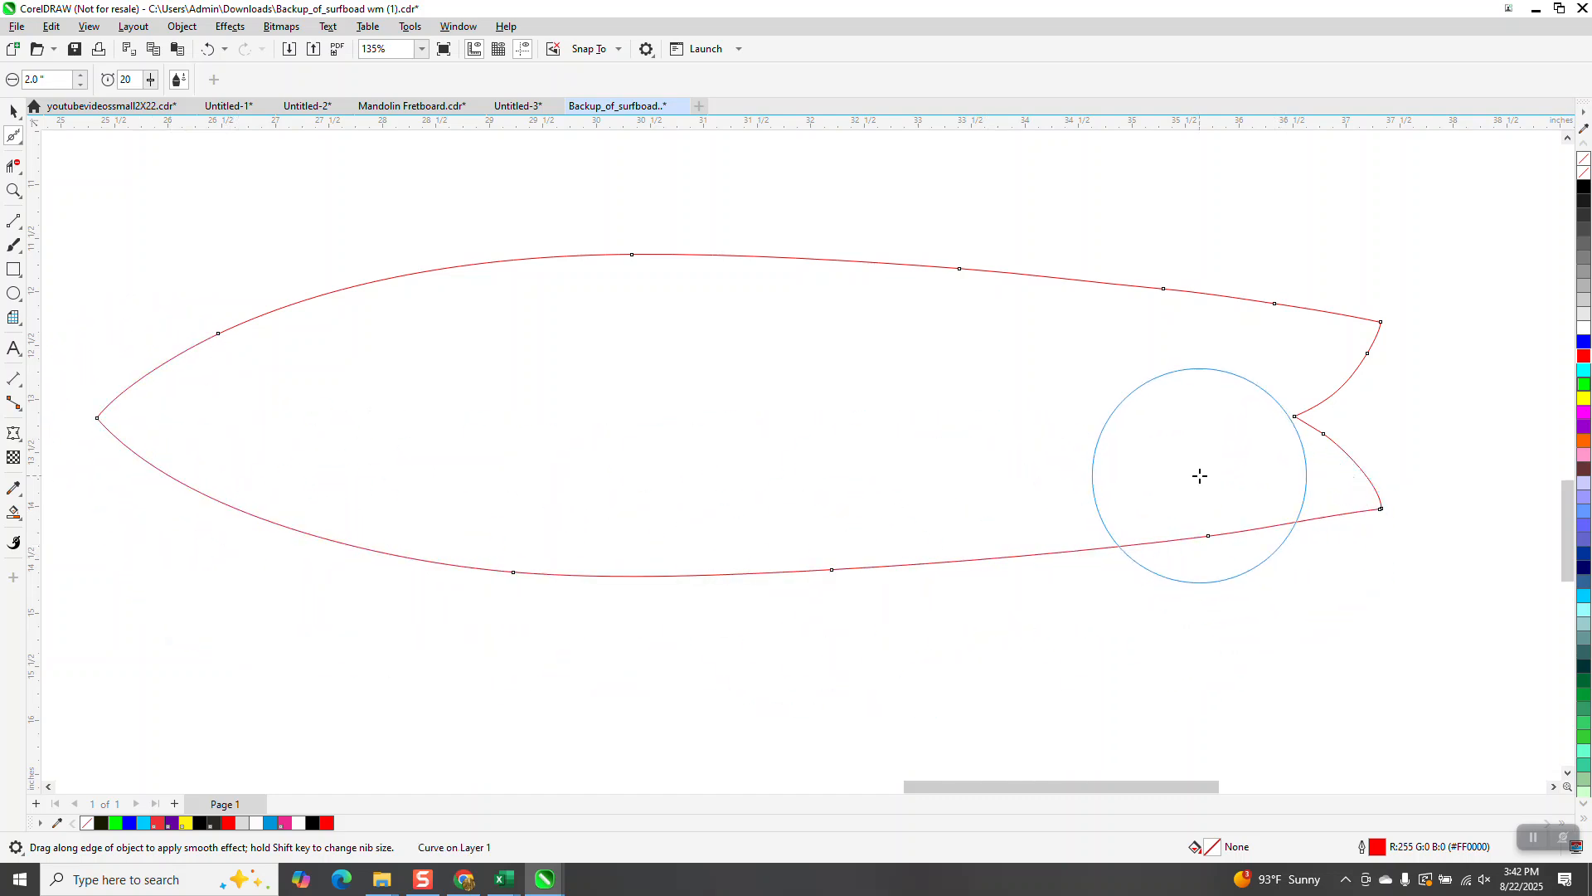
mouse_move(1292, 353)
left_mouse_down()
mouse_move(1242, 315)
mouse_move(694, 302)
left_mouse_up()
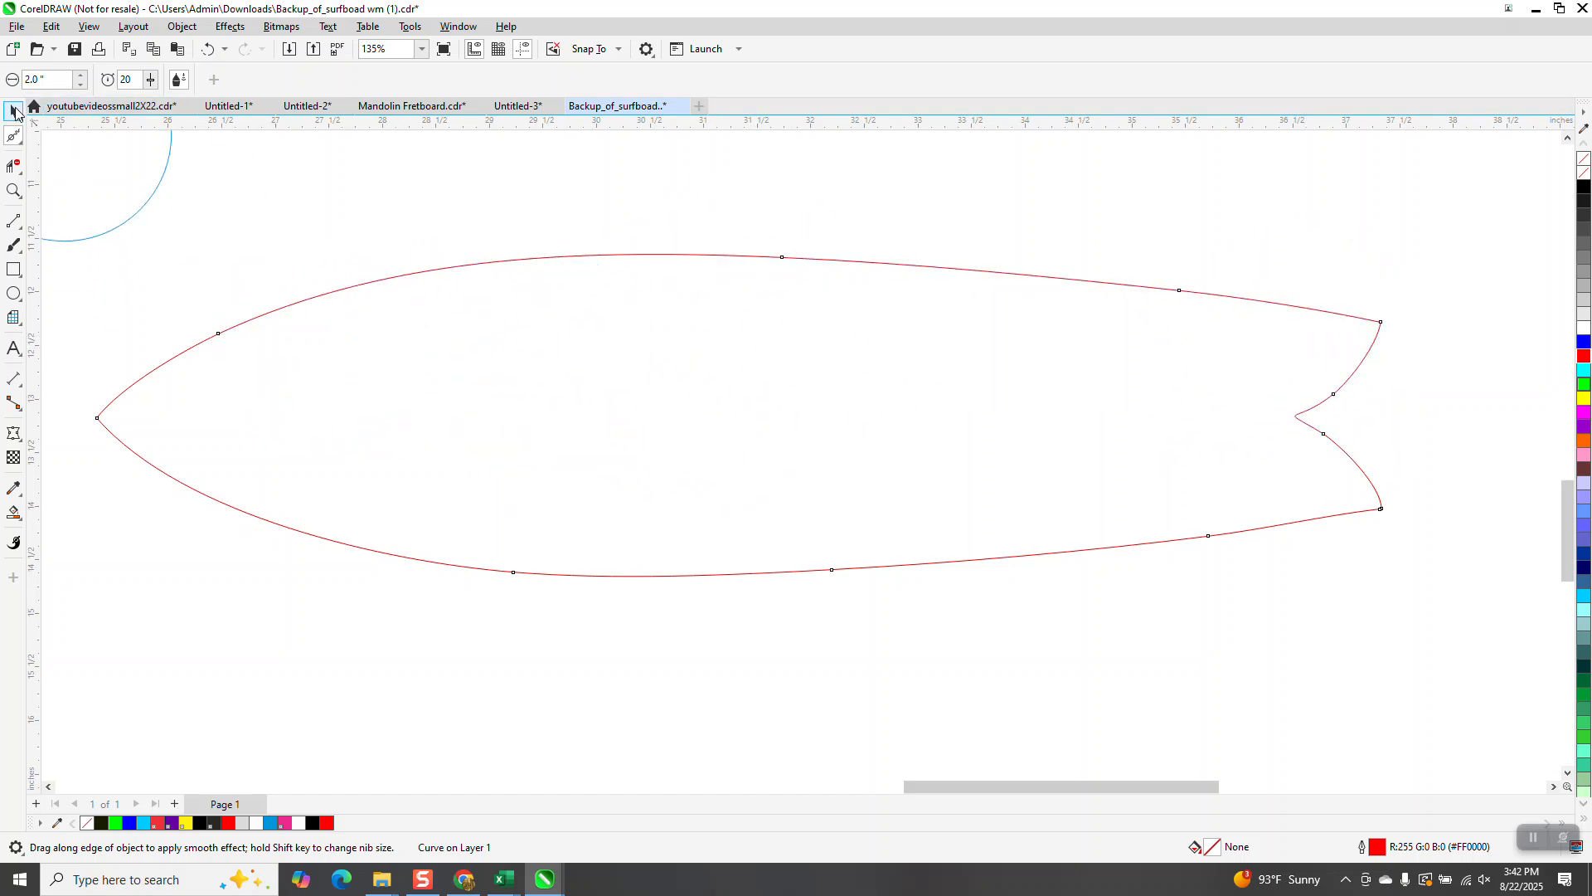
Step: Delete the extra node at the outline's lower tail tip with the Shape tool
left_click(12, 110)
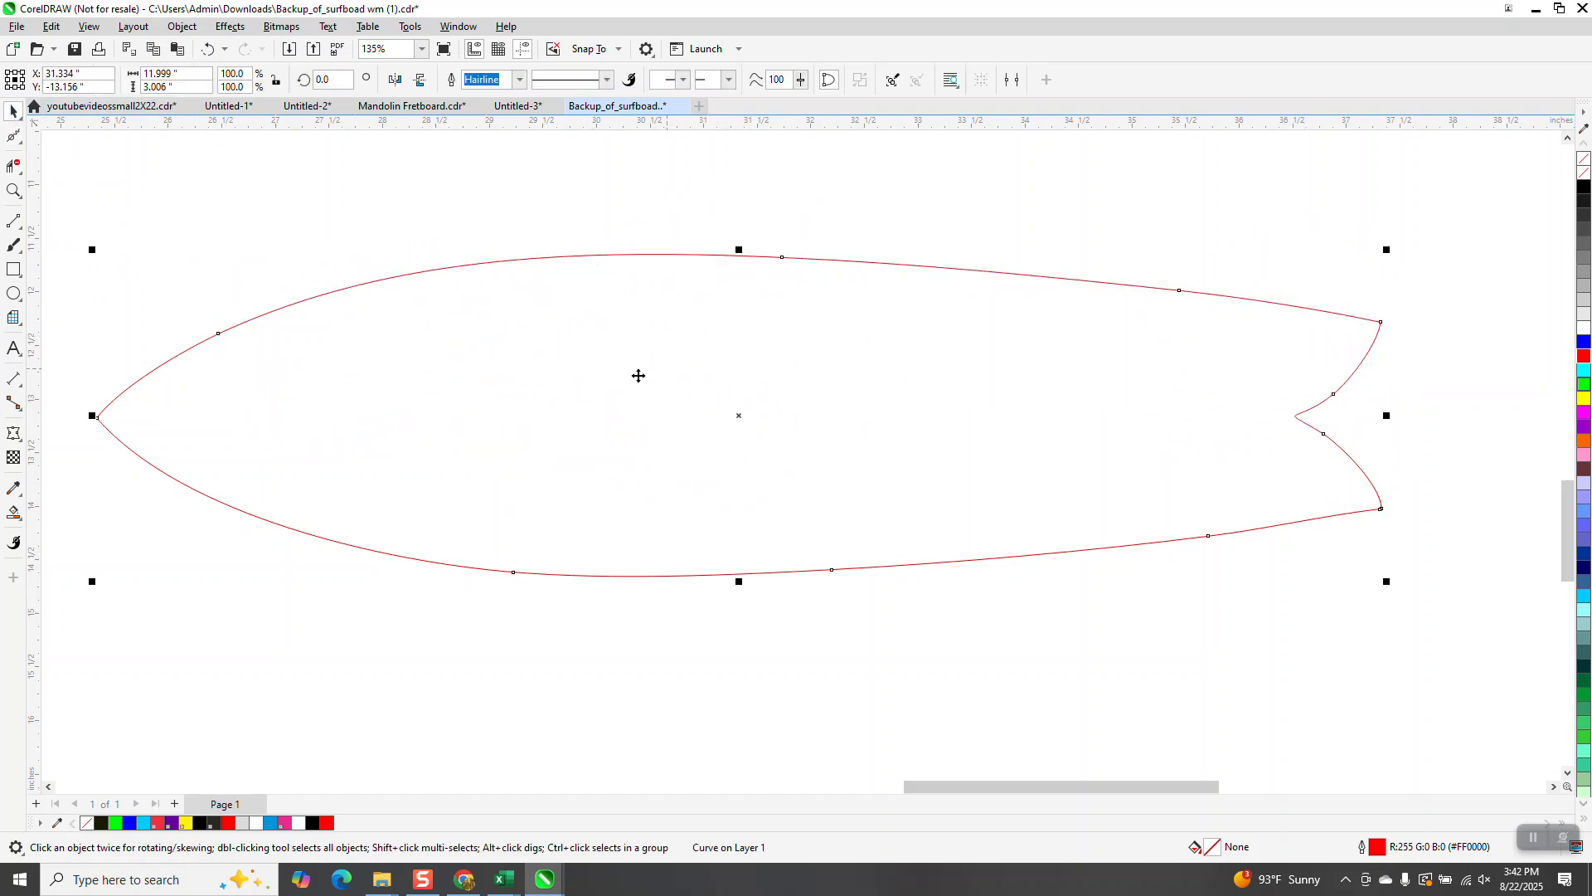
scroll(611, 376, "down", 1)
left_click(12, 135)
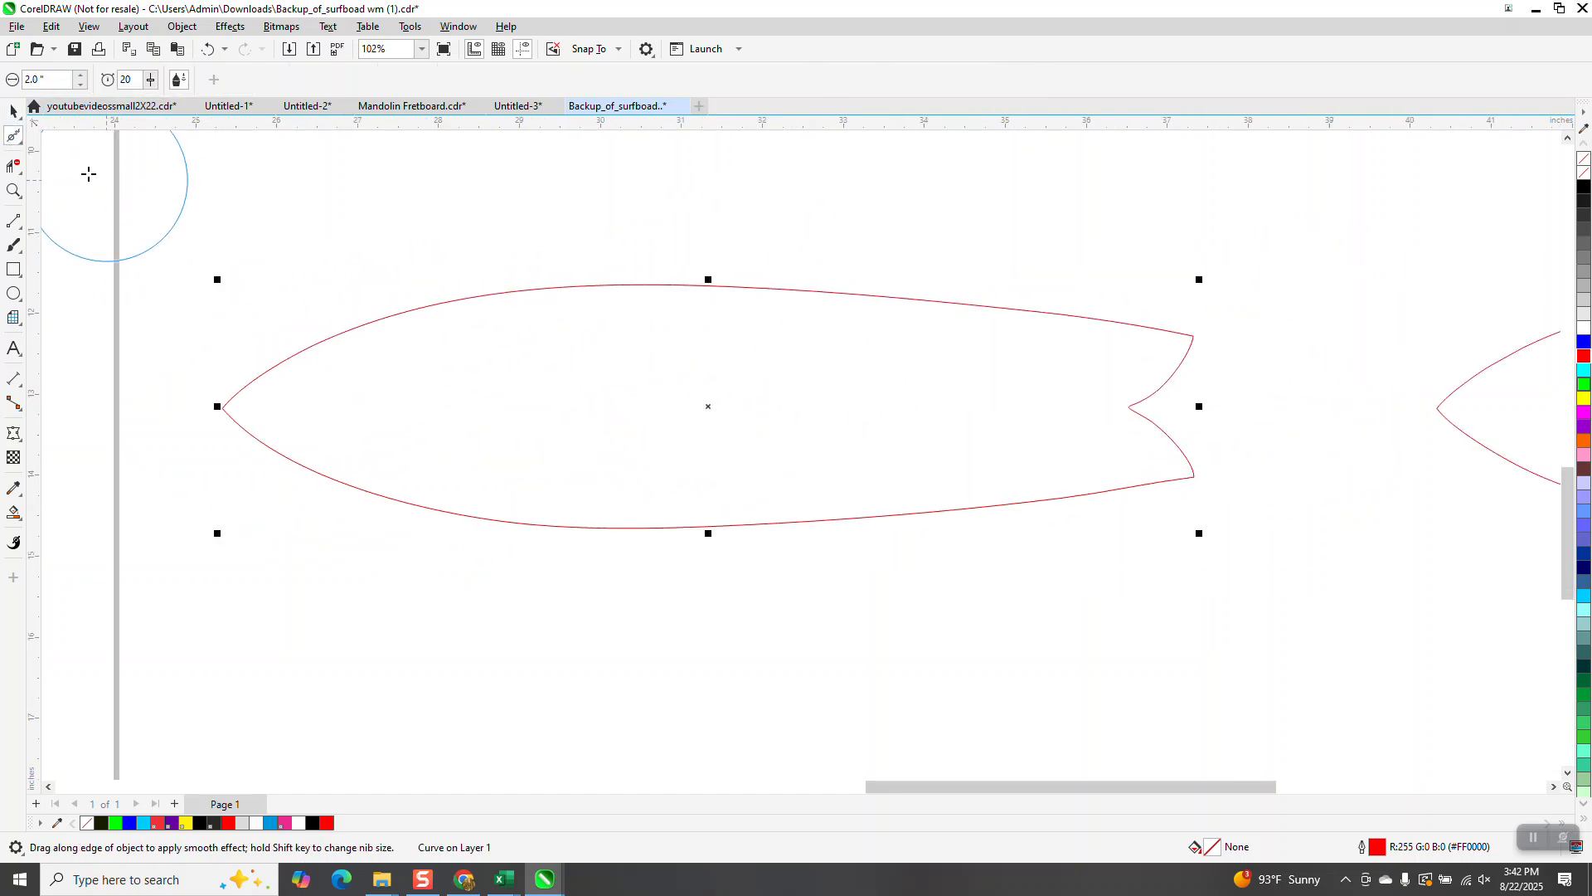
left_click(20, 142)
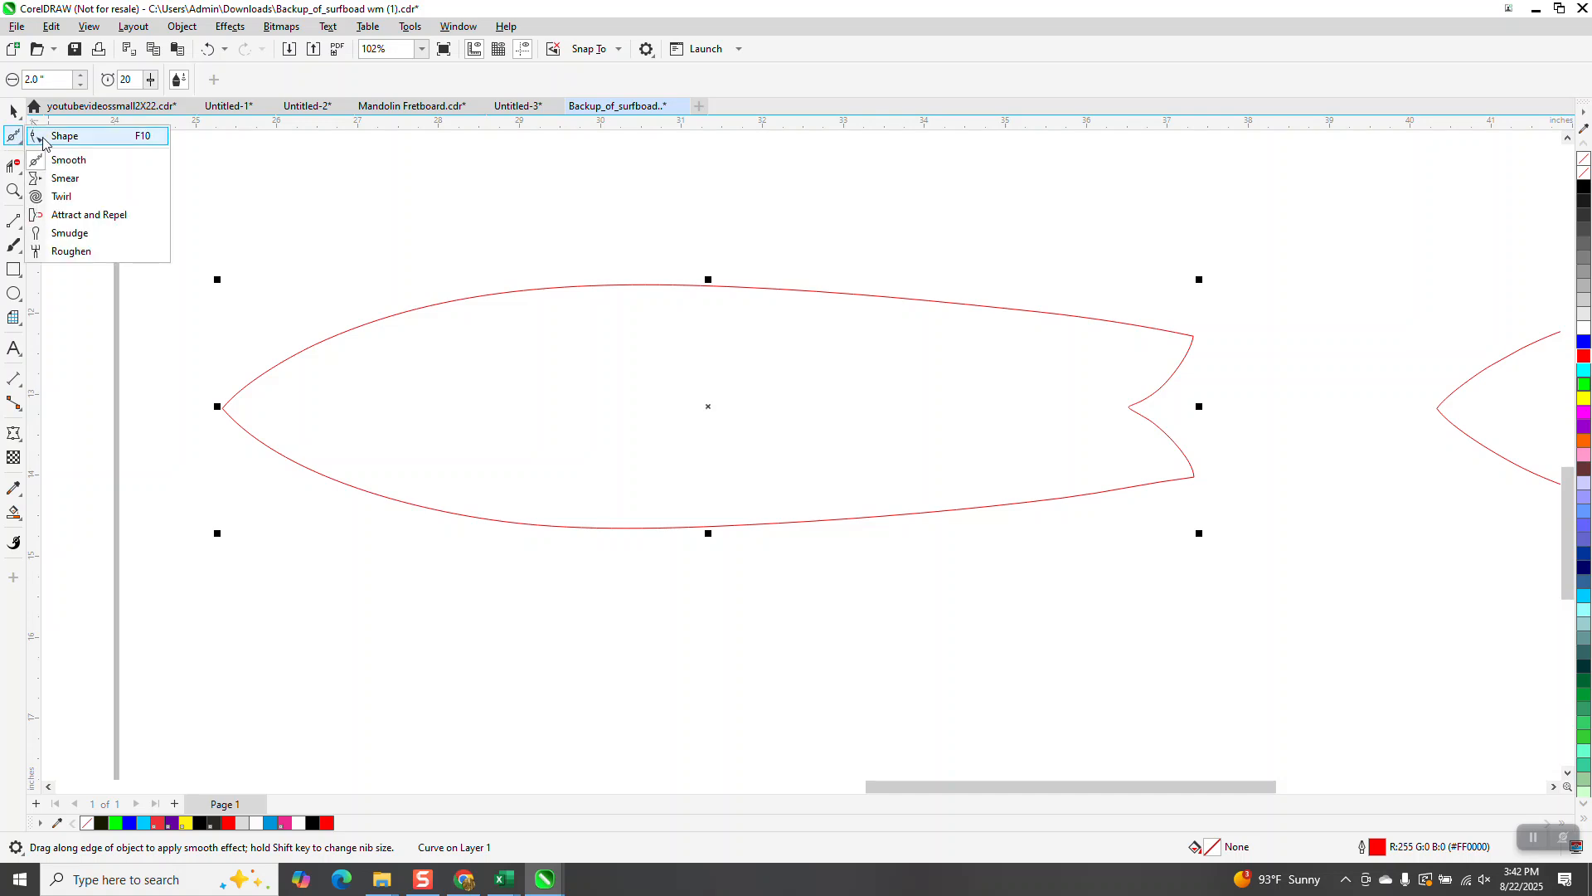
left_click(49, 136)
left_click_drag(489, 449, 1247, 569)
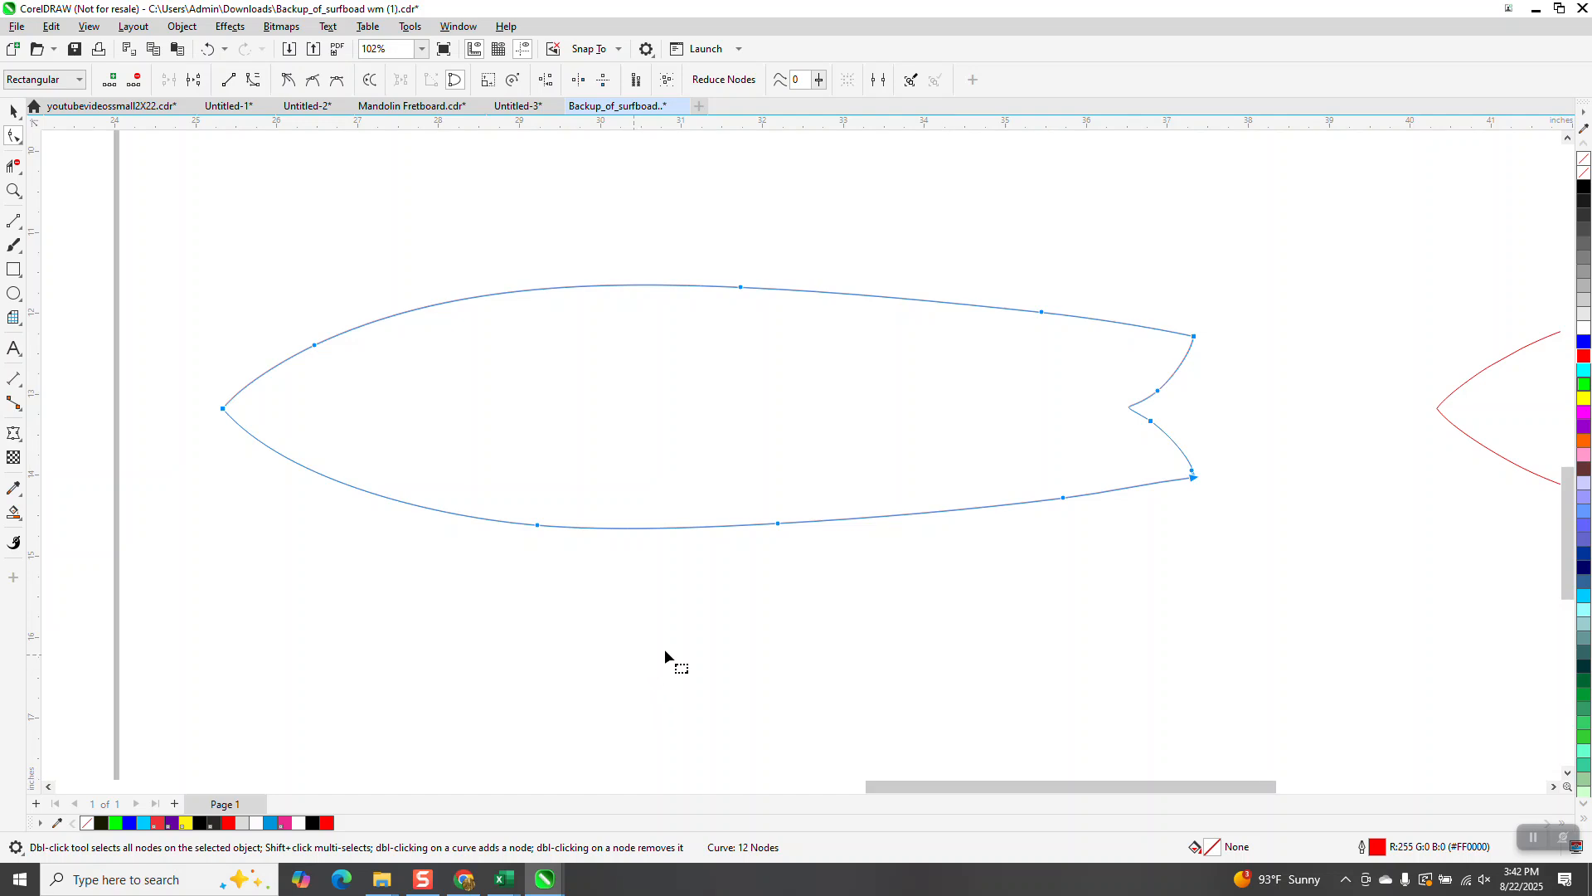
left_click(14, 190)
left_click_drag(1131, 434, 1228, 517)
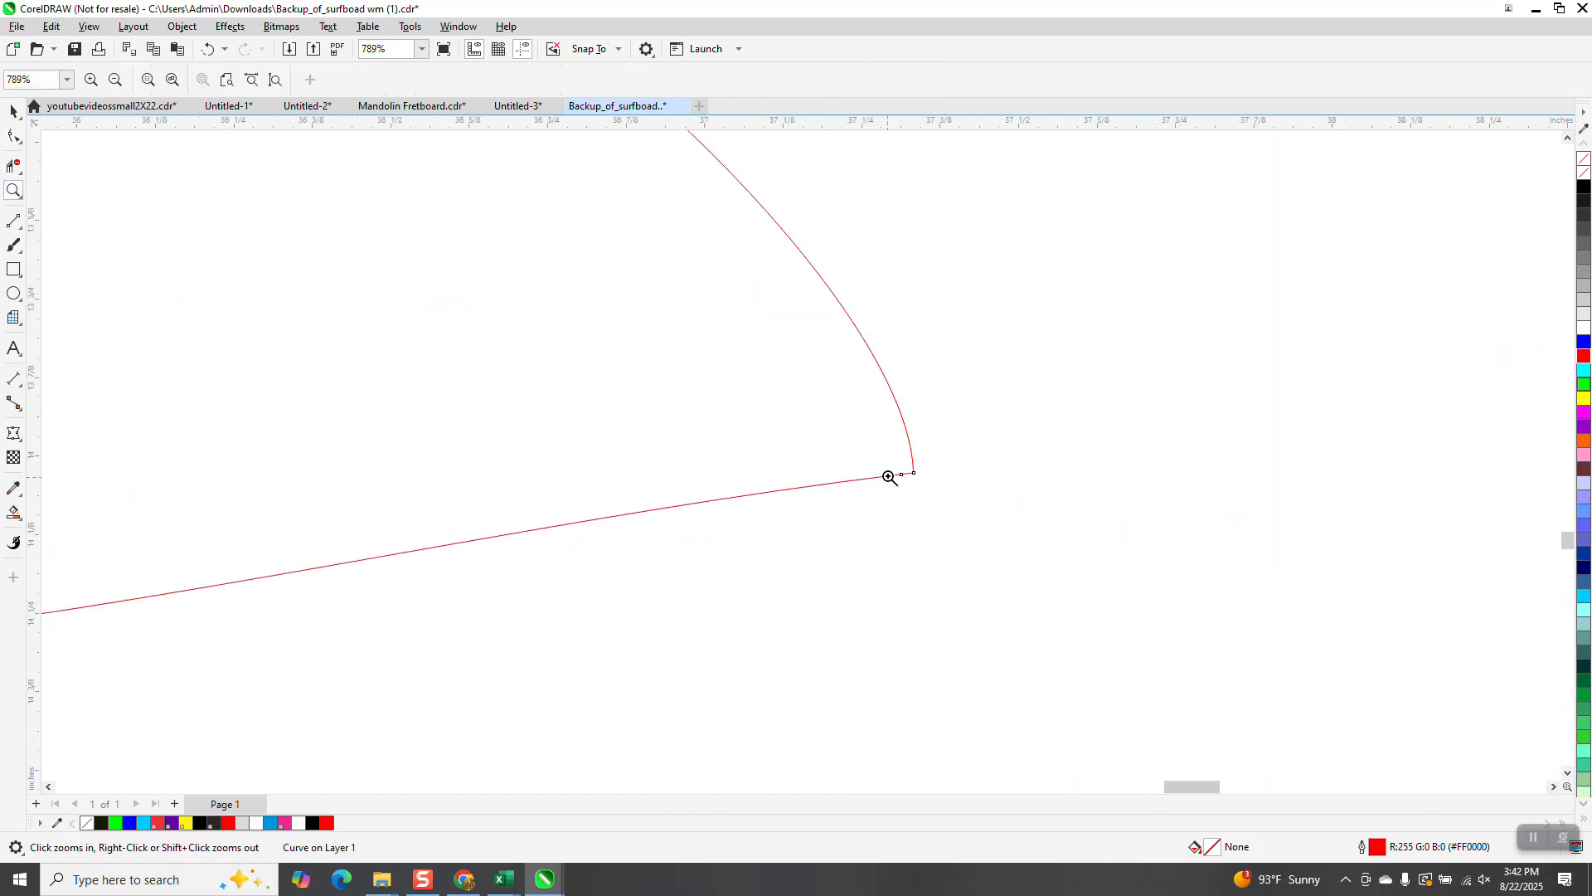
left_click(14, 137)
left_click(904, 478)
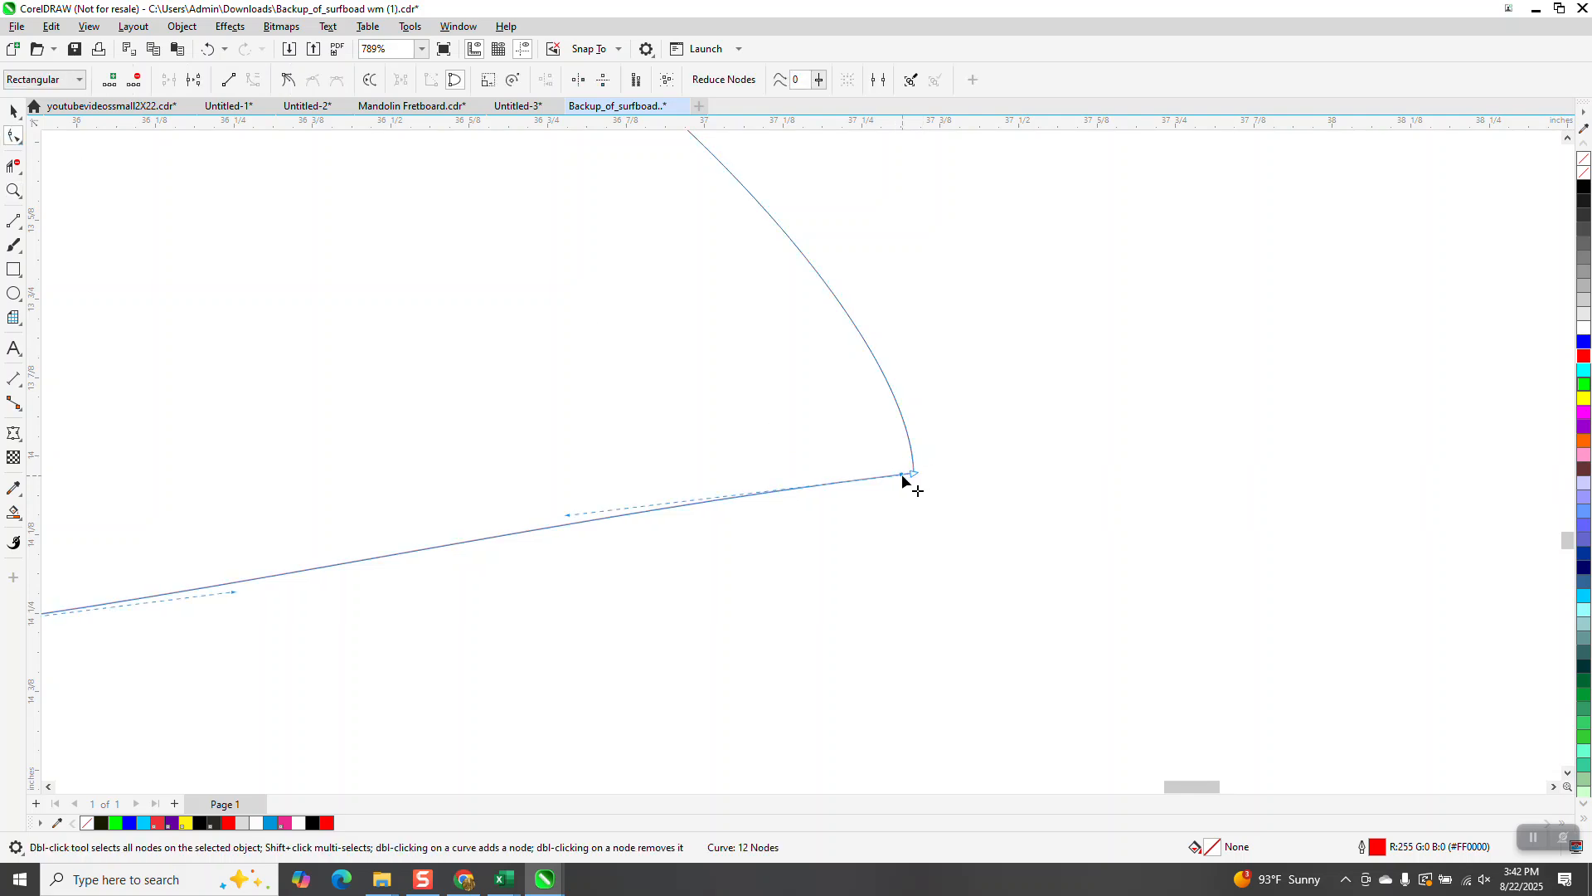
key("Delete")
Step: Try deleting the nodes along the outline's upper-left edge, then undo the deletion
scroll(937, 489, "down", 3)
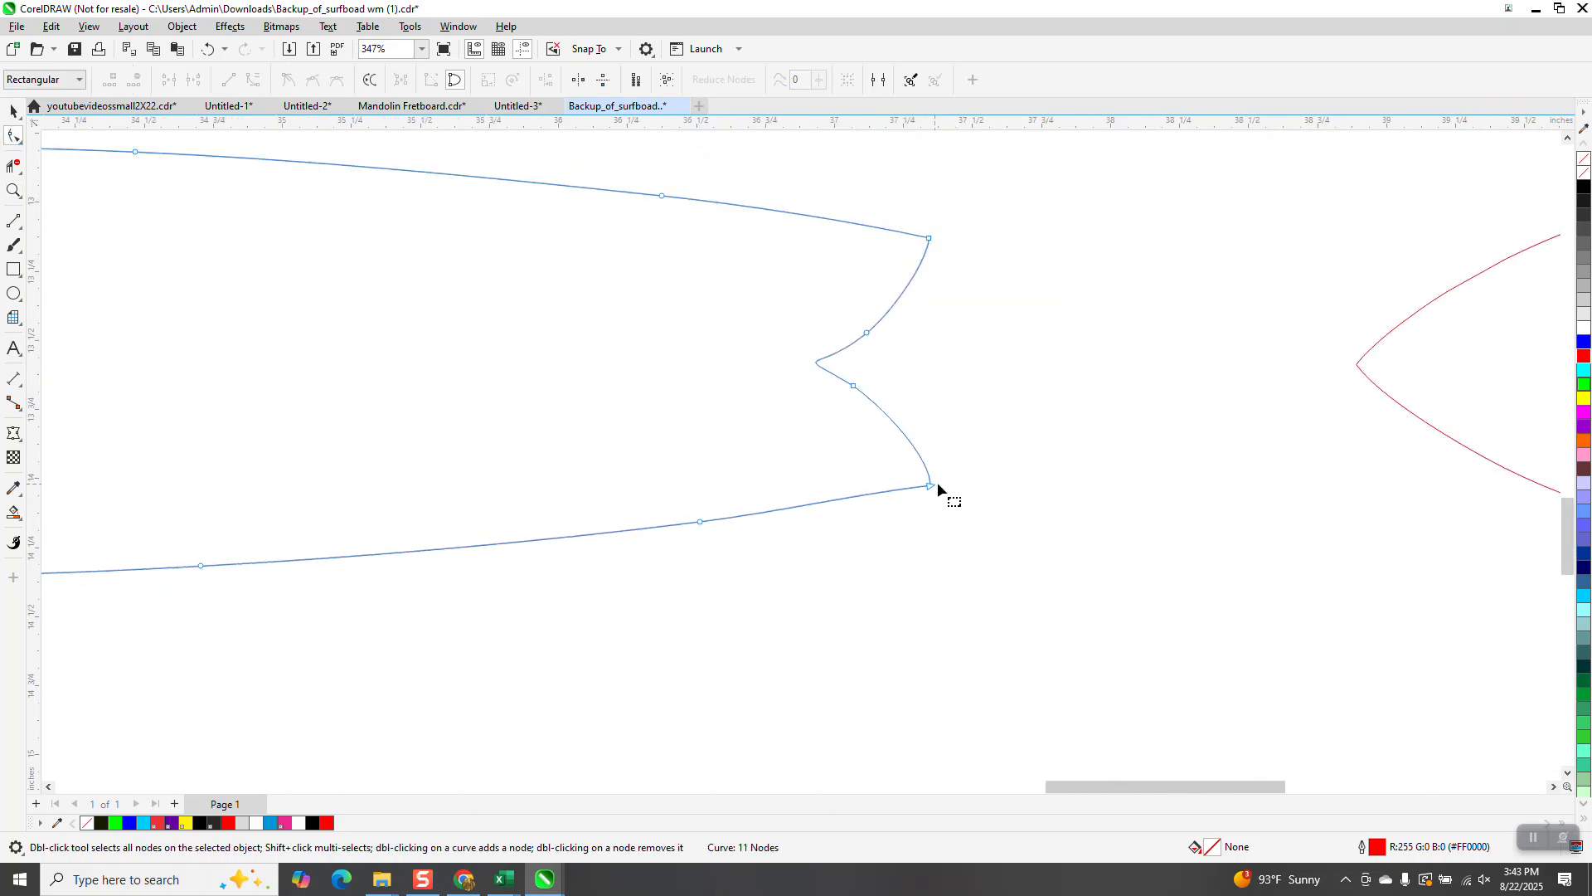
scroll(936, 484, "down", 1)
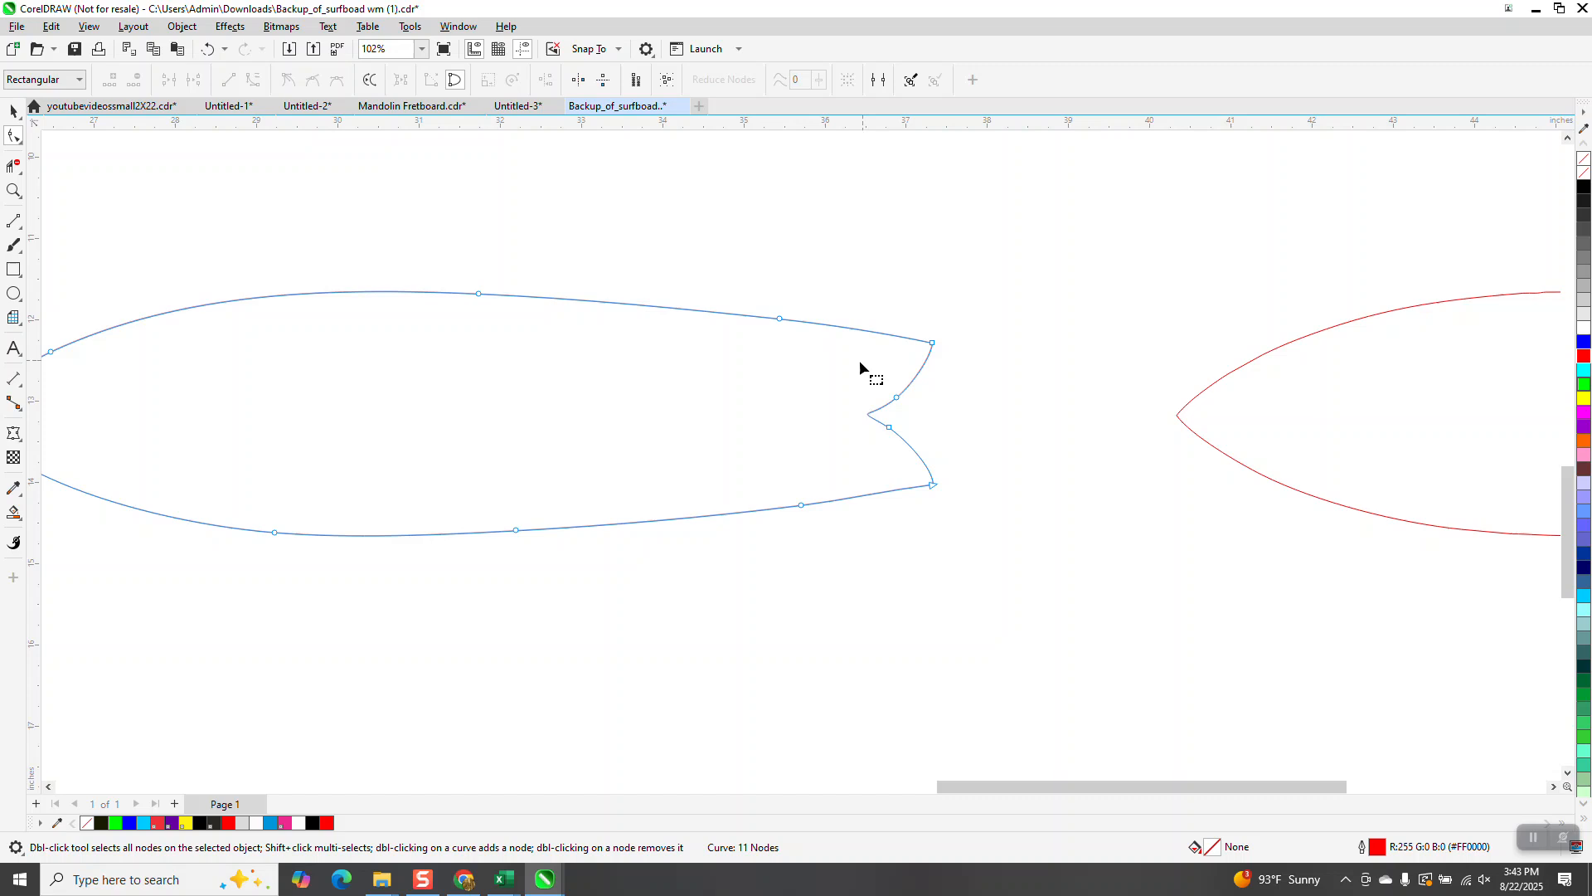
scroll(859, 364, "down", 1)
left_click_drag(579, 271, 469, 366)
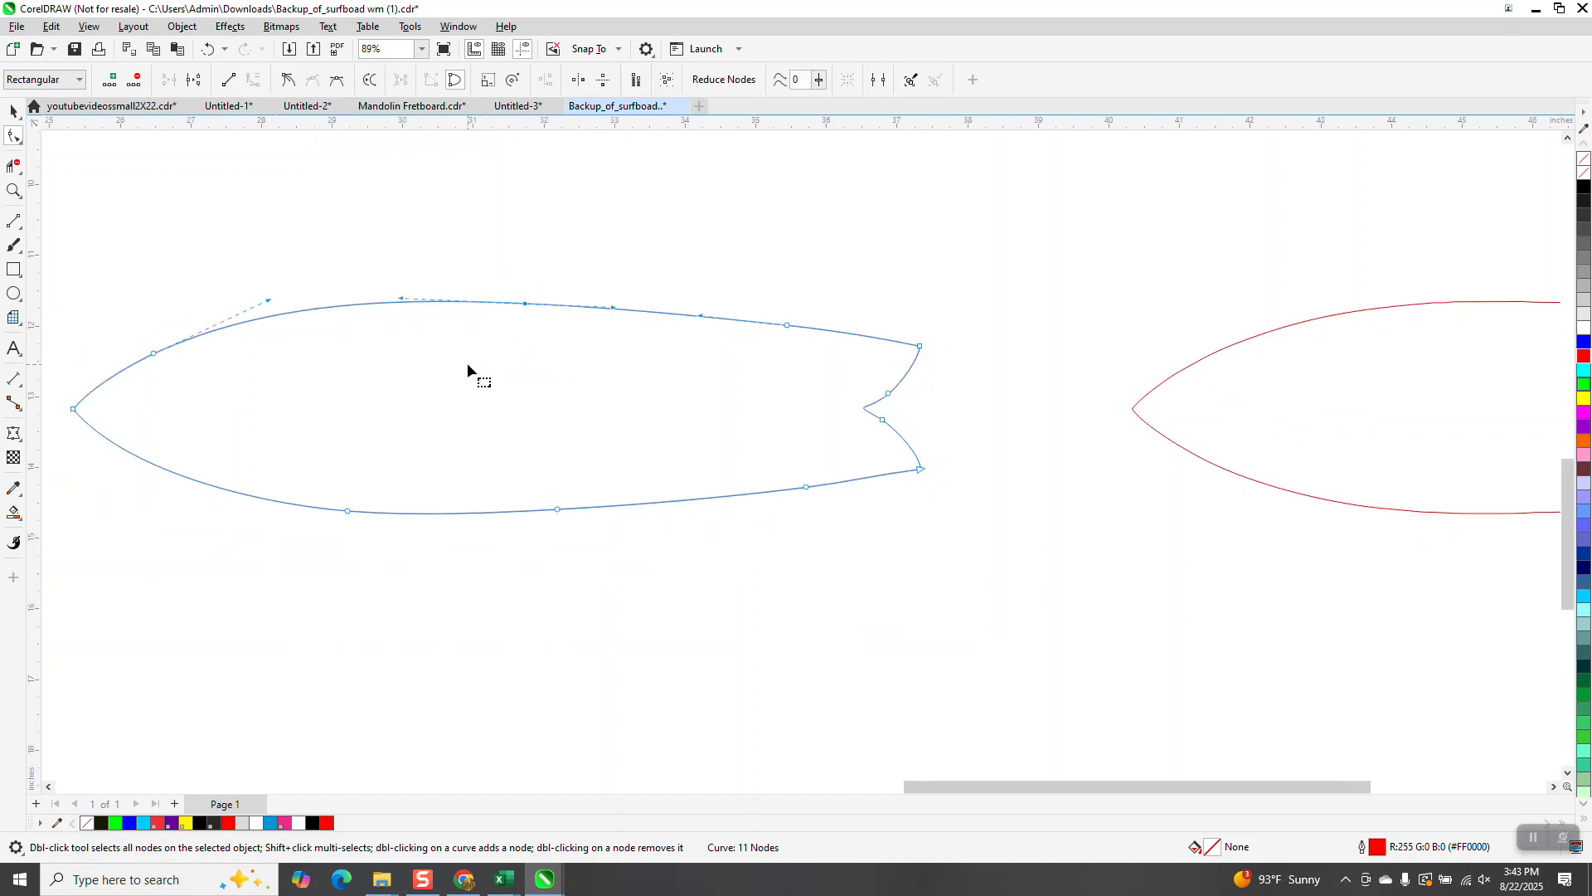
key("Delete")
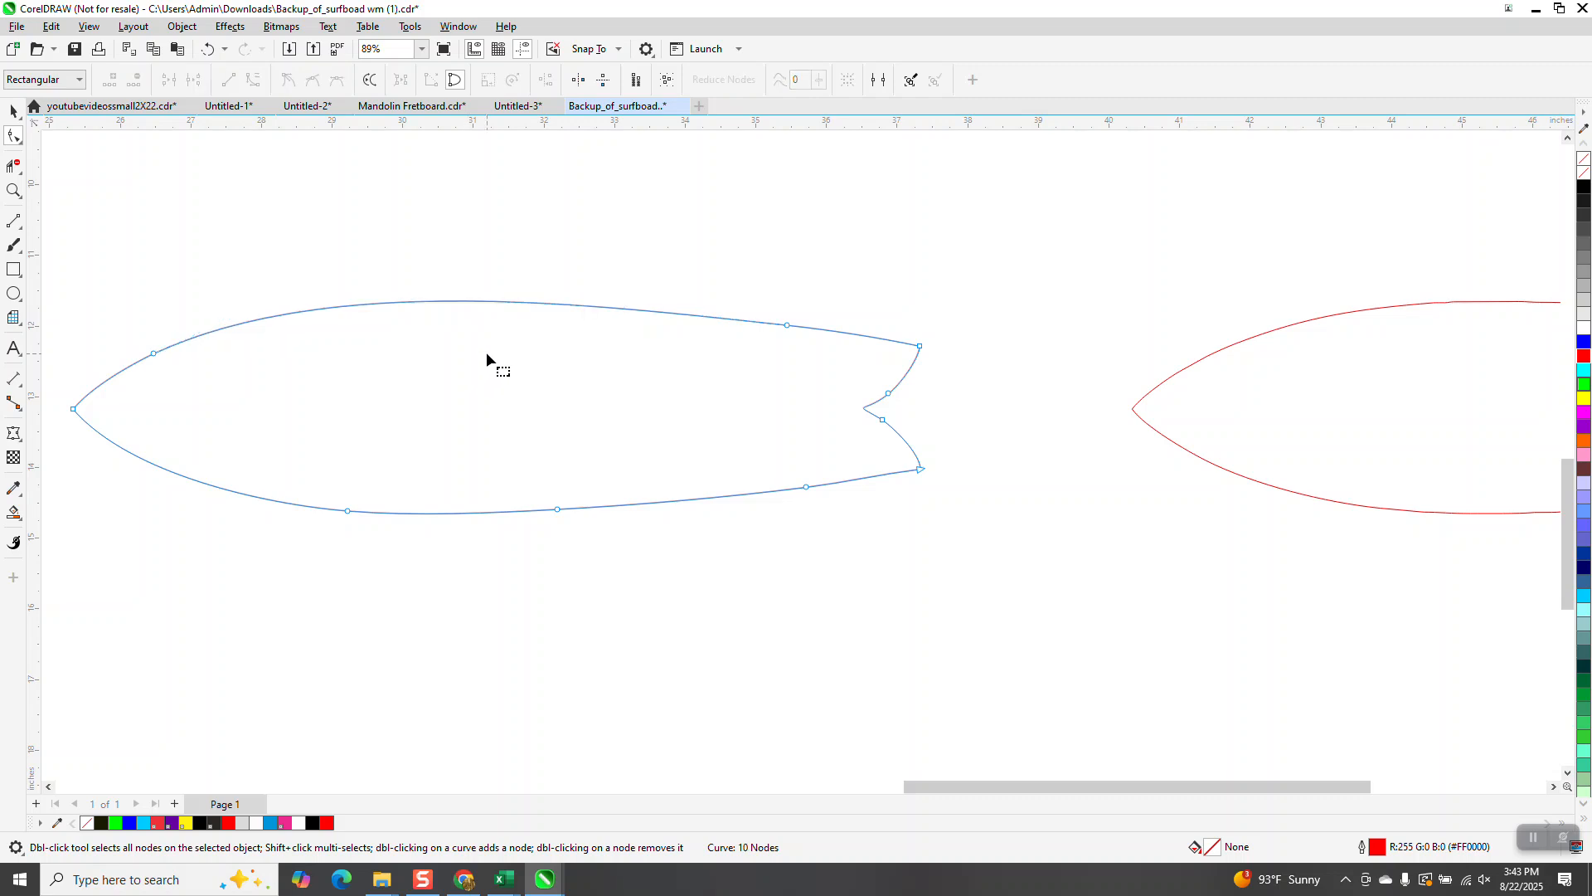
left_click(208, 51)
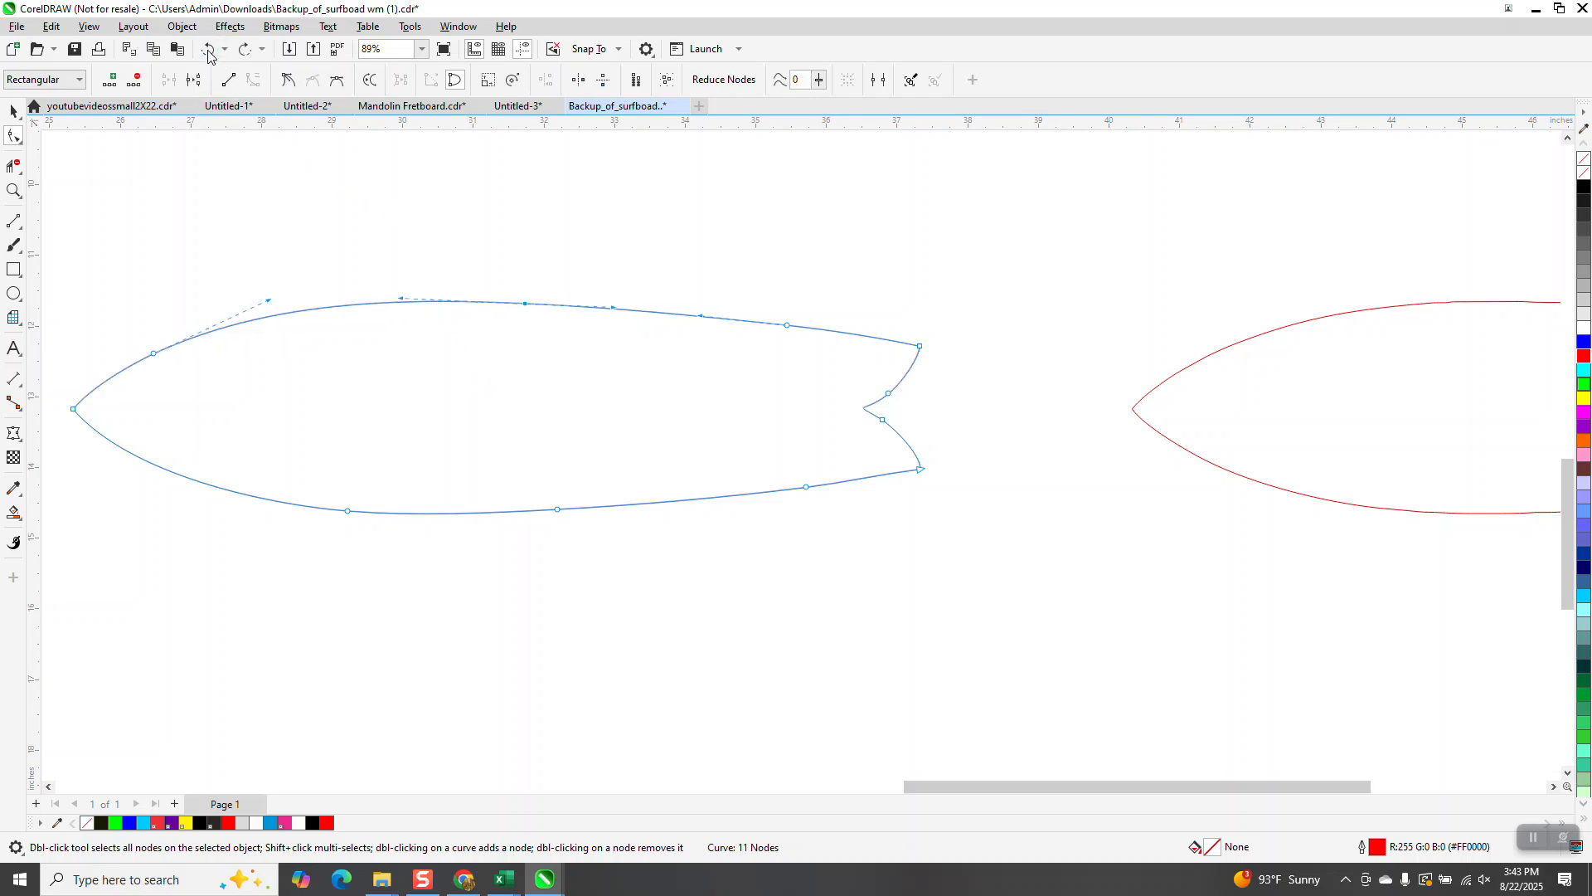
Step: Nudge the smoothed outline left until it sits over the surfboard artwork
scroll(566, 355, "down", 5)
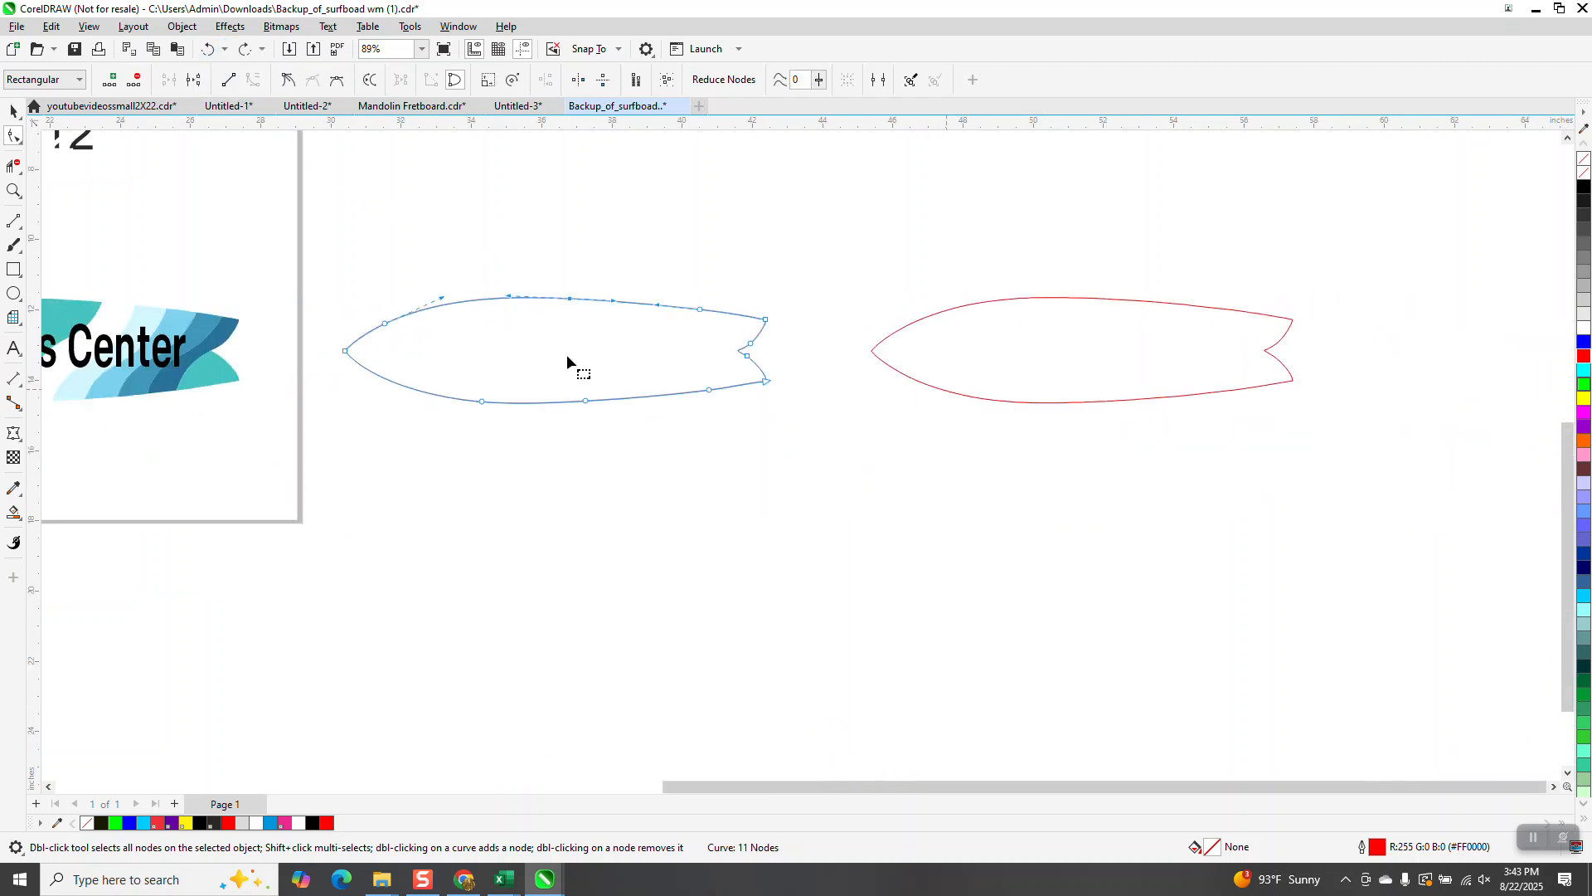
left_click(13, 110)
key("space")
key("Left")
key("Left")
key("Left")
key("Left")
key("Left")
key("Left")
key("Left")
key("Left")
key("Left")
key("Left")
key("Left")
key("Left")
key("Left")
key("Left")
key("Left")
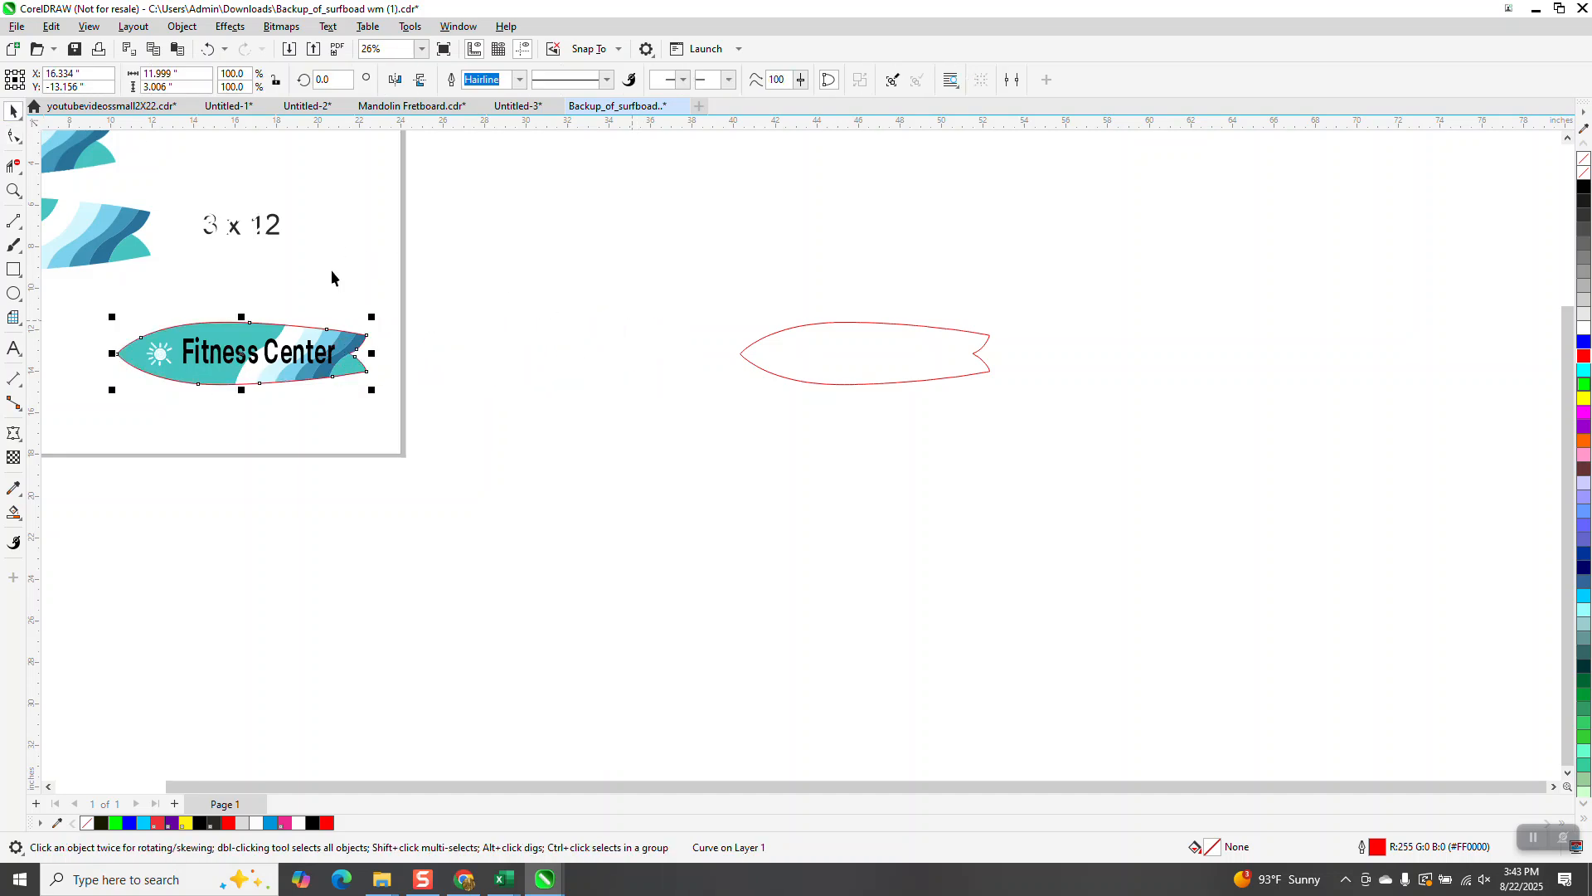
Step: Zoom in to check how the outline follows the surfboard's top edge and nose
left_click(13, 191)
left_click_drag(150, 326, 213, 353)
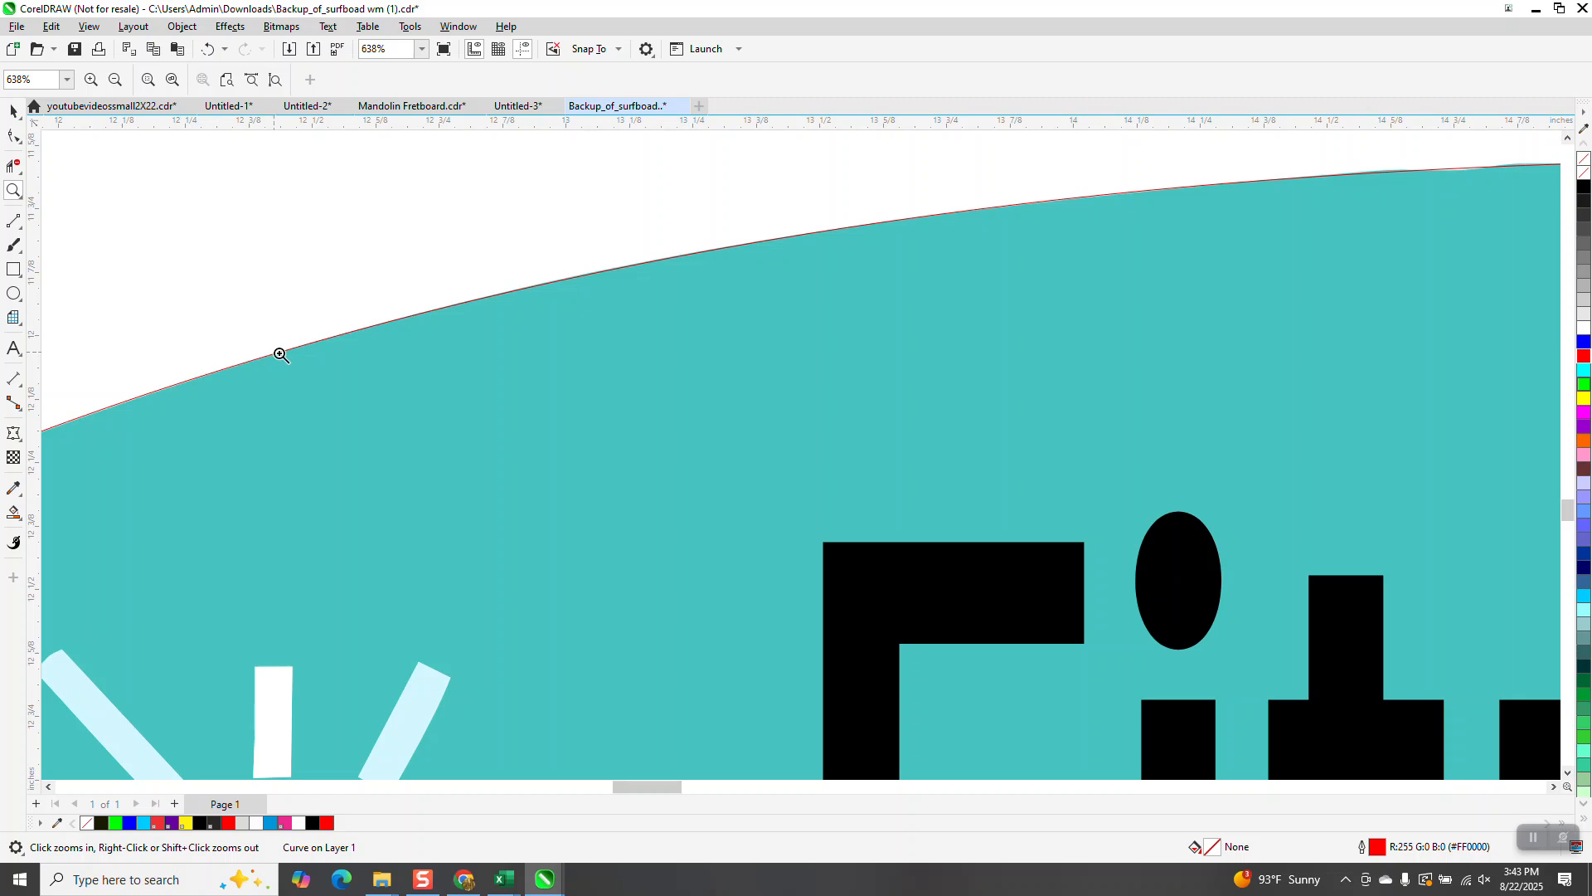
scroll(375, 398, "down", 1)
scroll(384, 387, "down", 1)
scroll(974, 335, "down", 1)
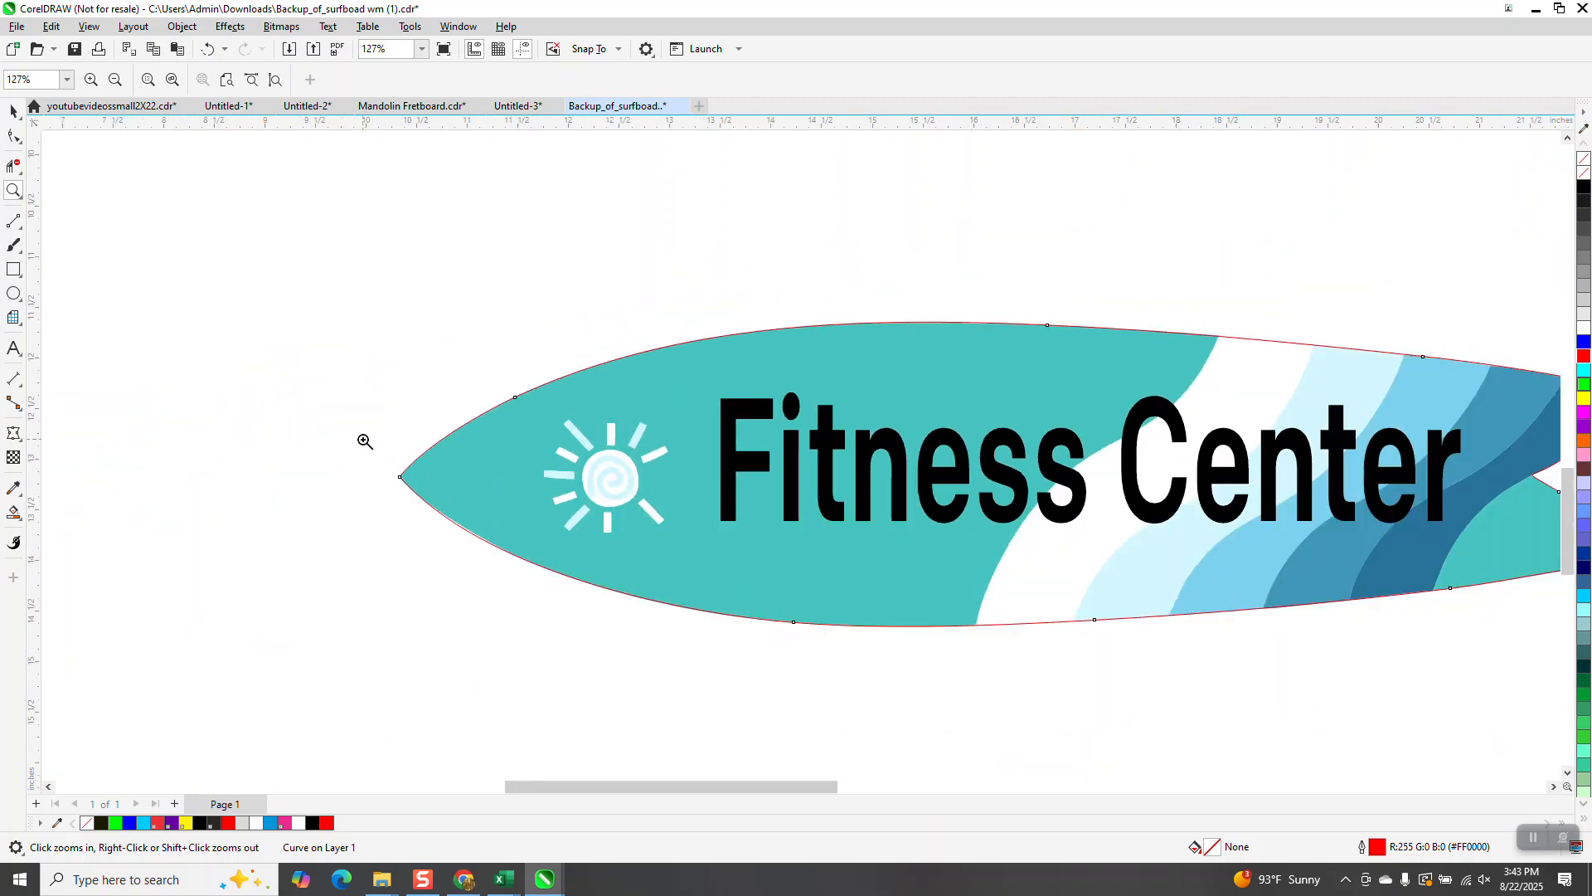
left_click_drag(365, 441, 527, 524)
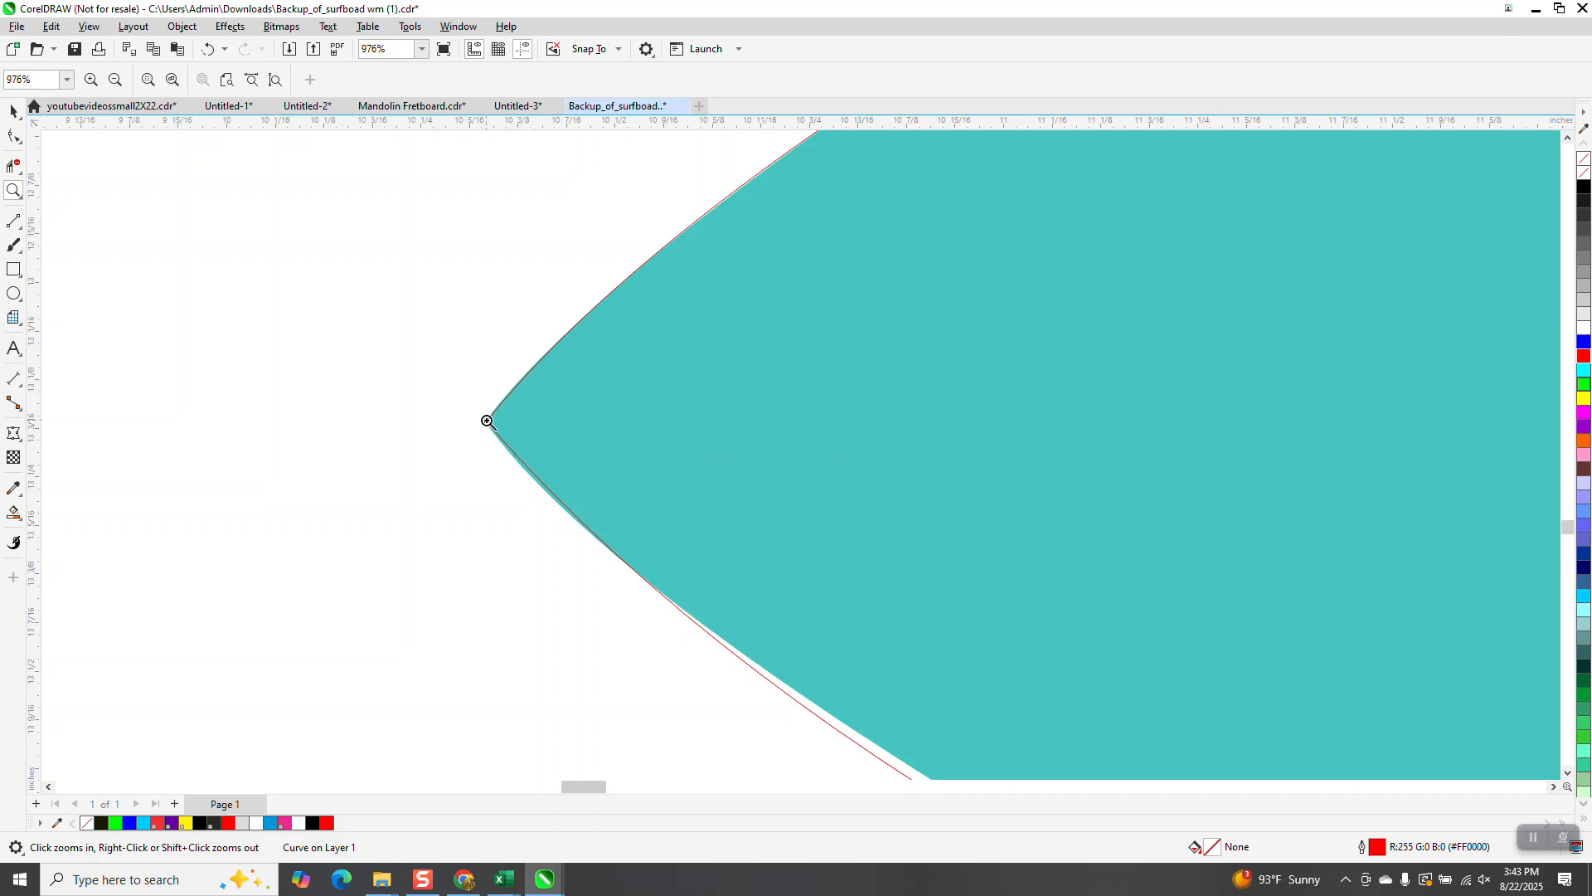
left_click_drag(487, 414, 590, 535)
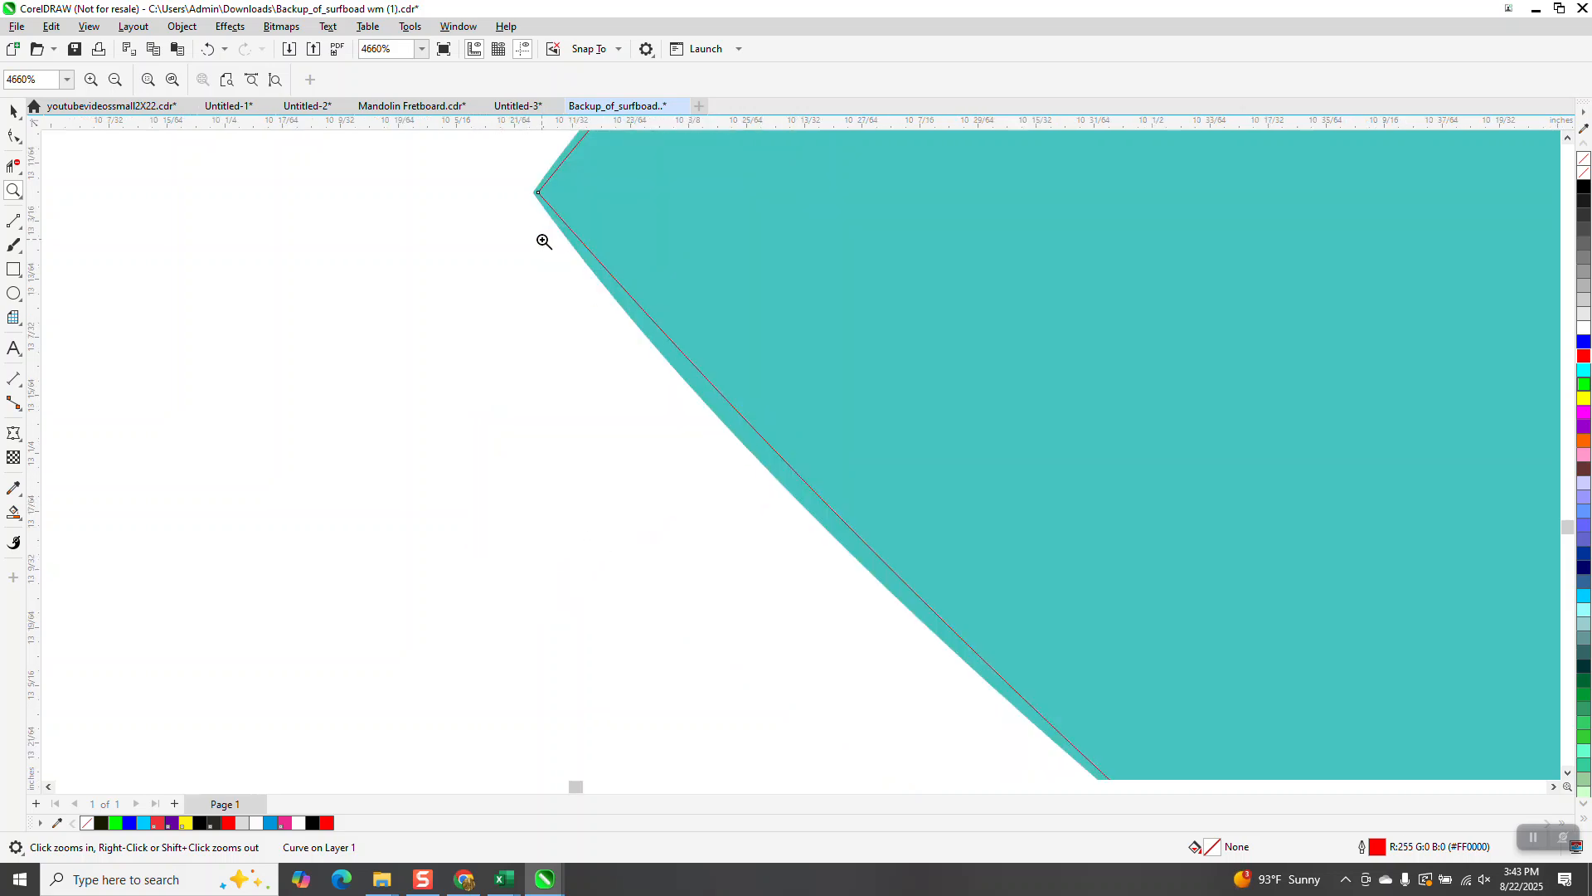
Step: Nudge the smoothed red outline to the right, clear of the surfboard artwork
scroll(1059, 675, "down", 6)
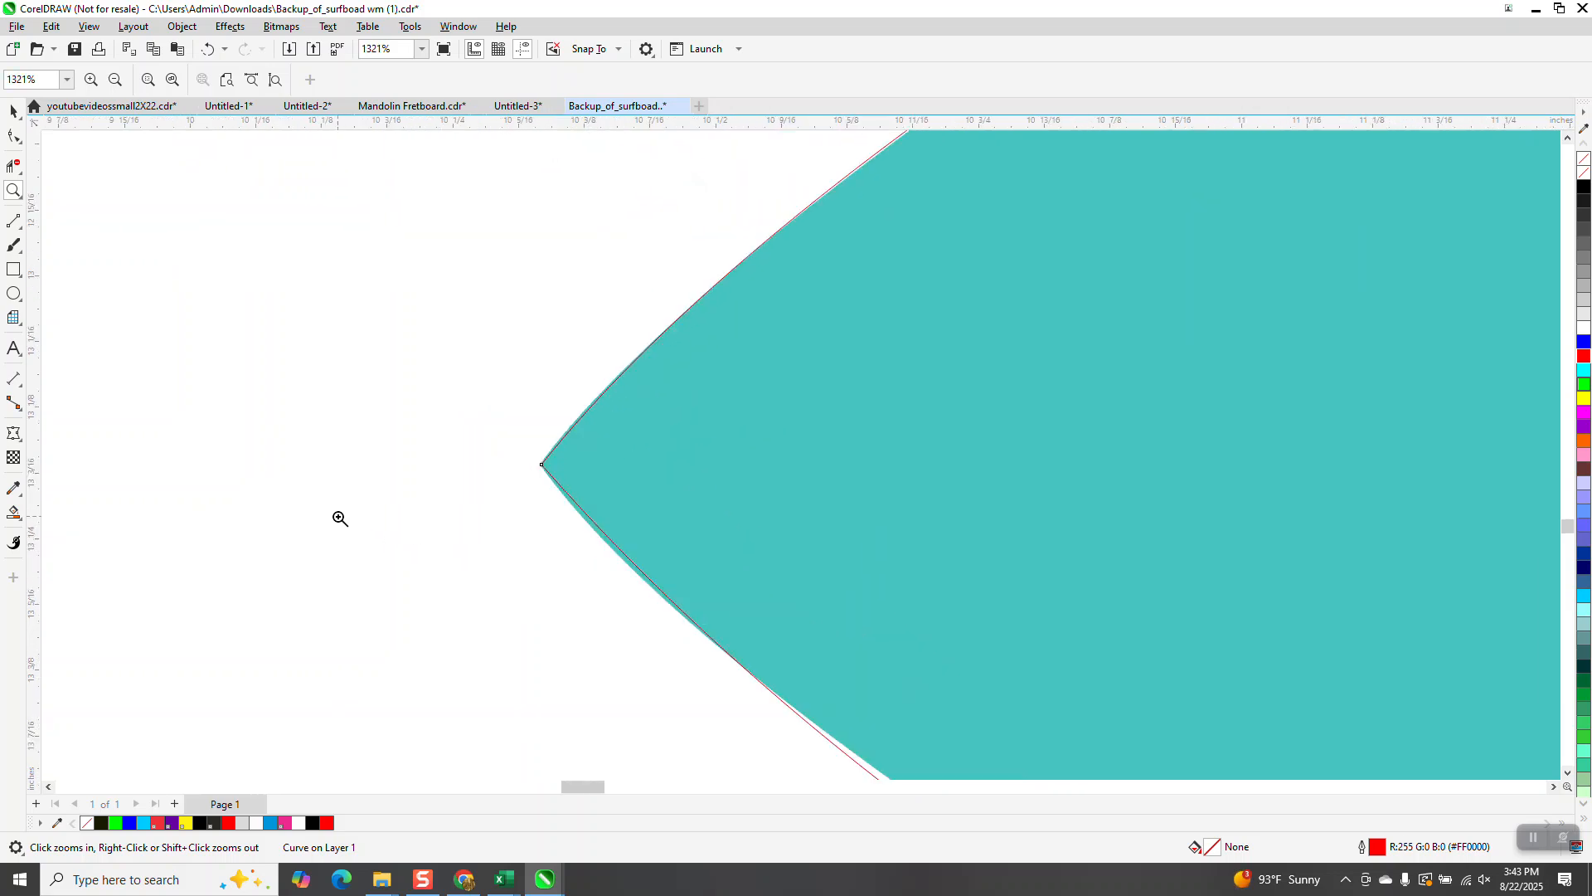
scroll(625, 608, "down", 8)
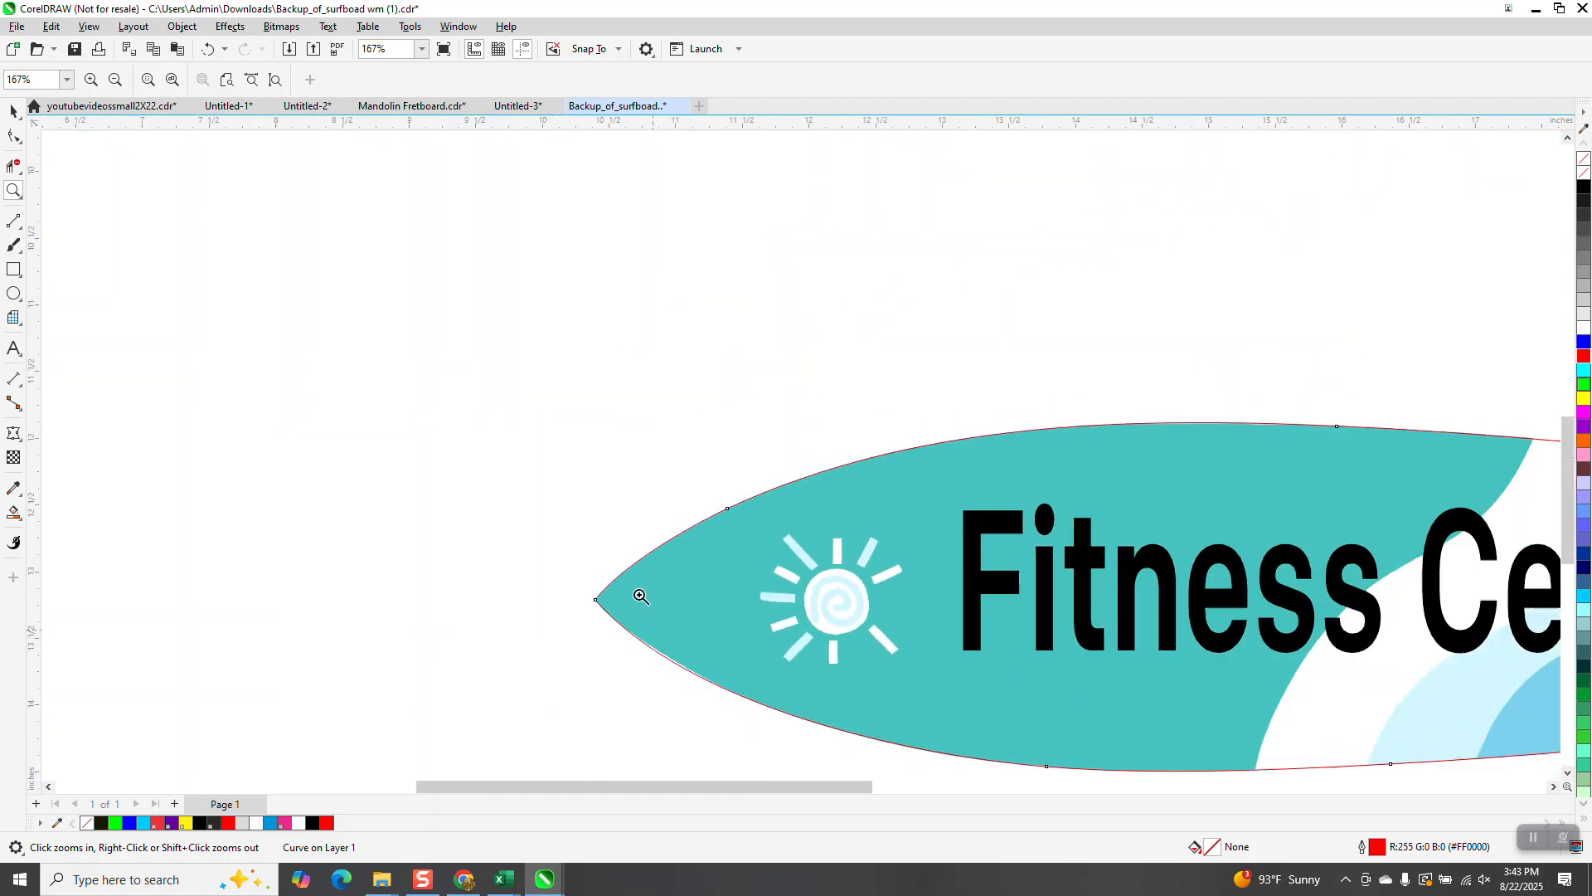
scroll(640, 585, "down", 1)
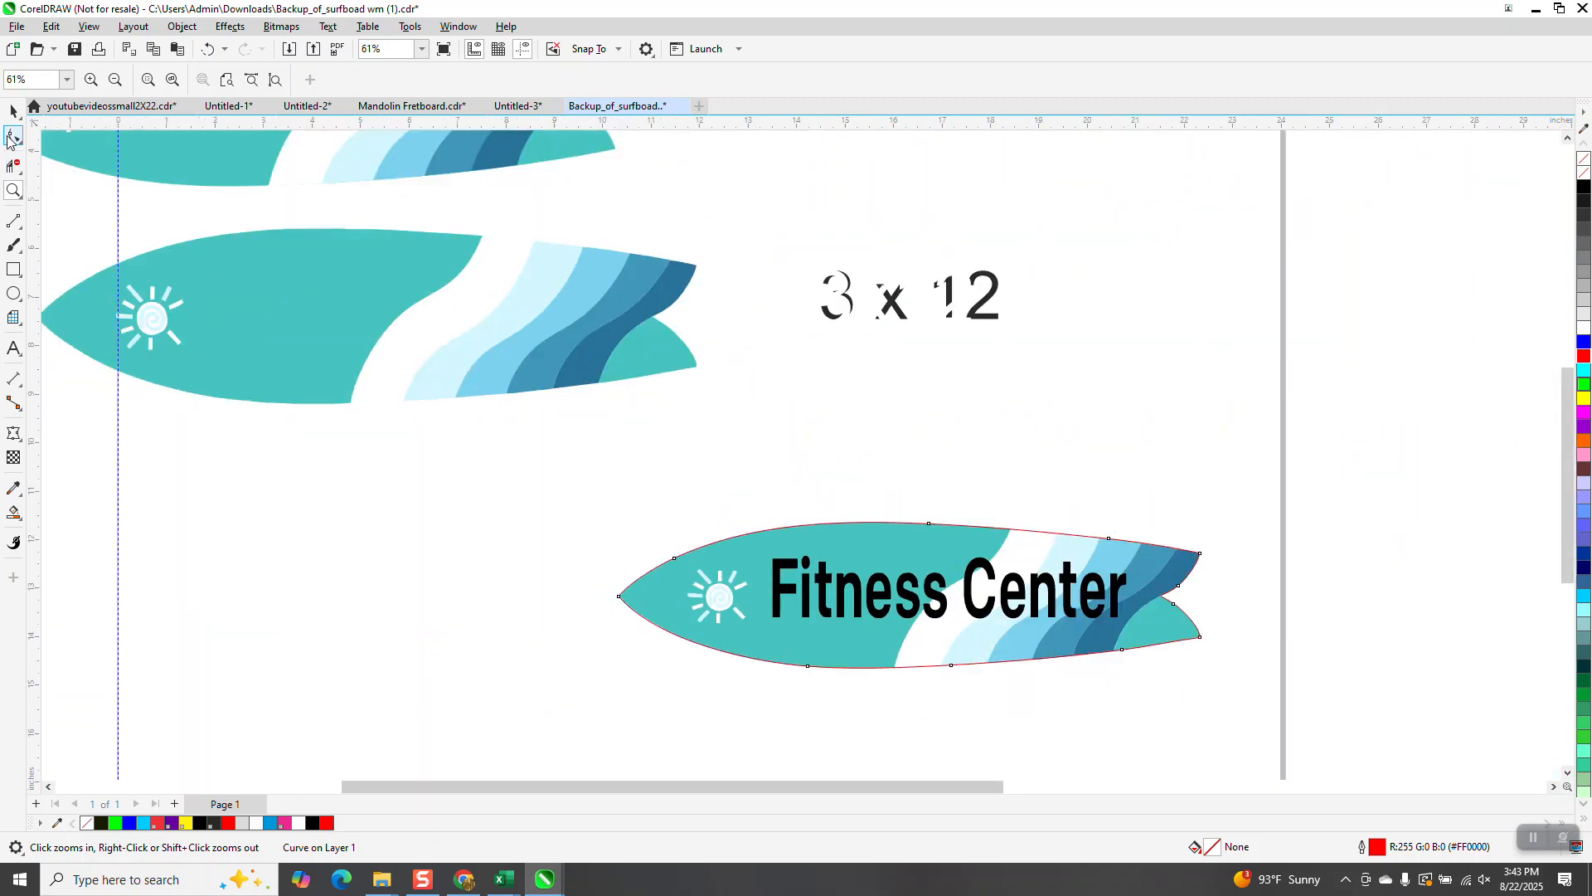
left_click(11, 113)
scroll(594, 352, "down", 2)
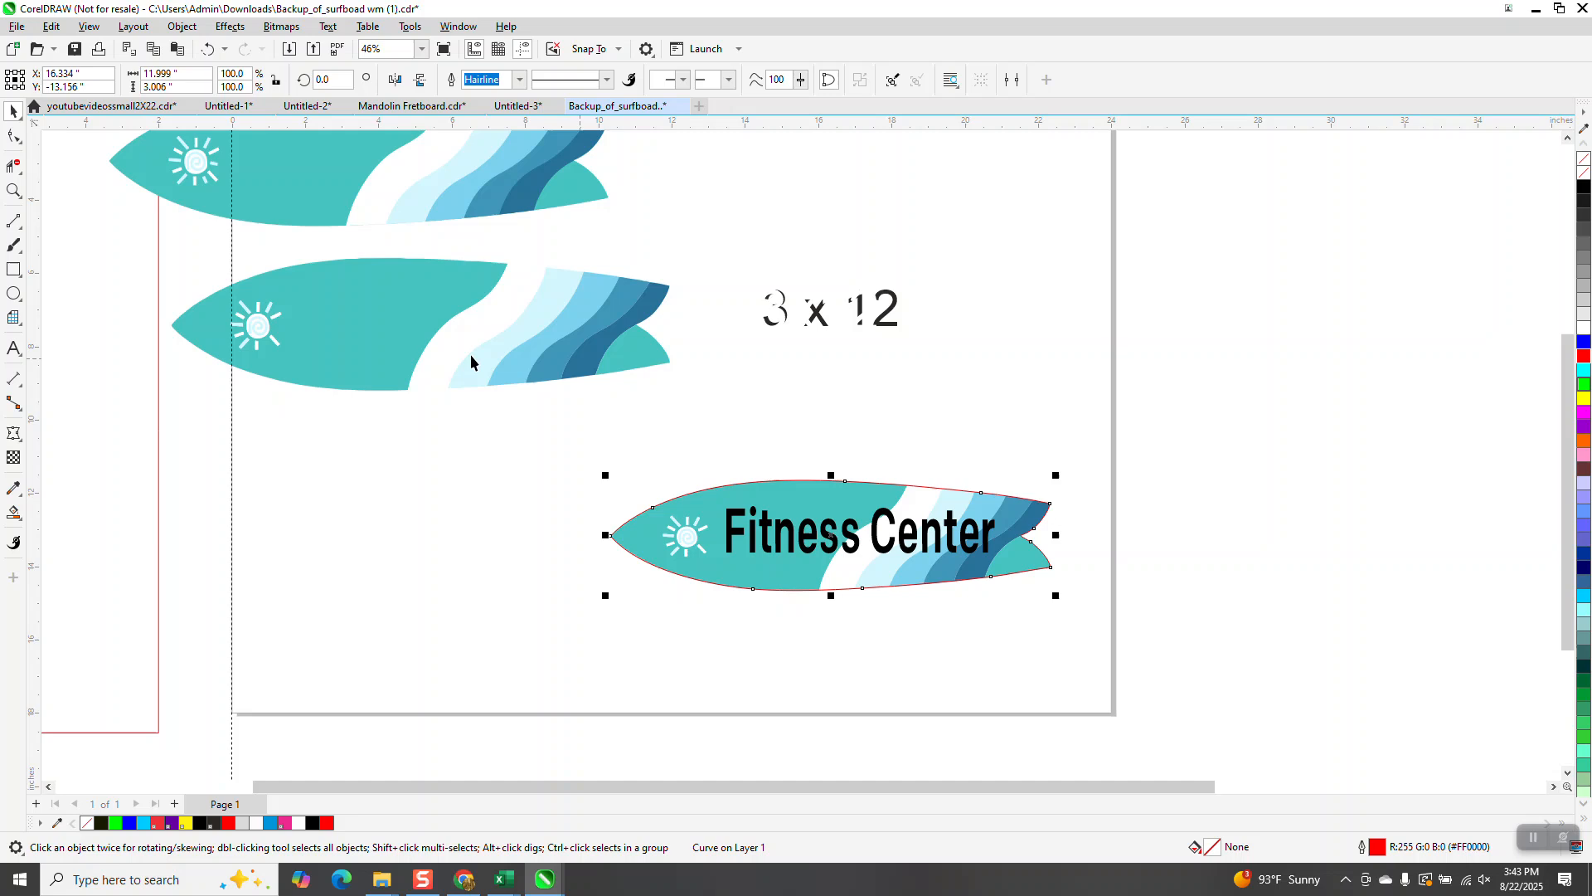
key("Right")
key("Right")
key("Right")
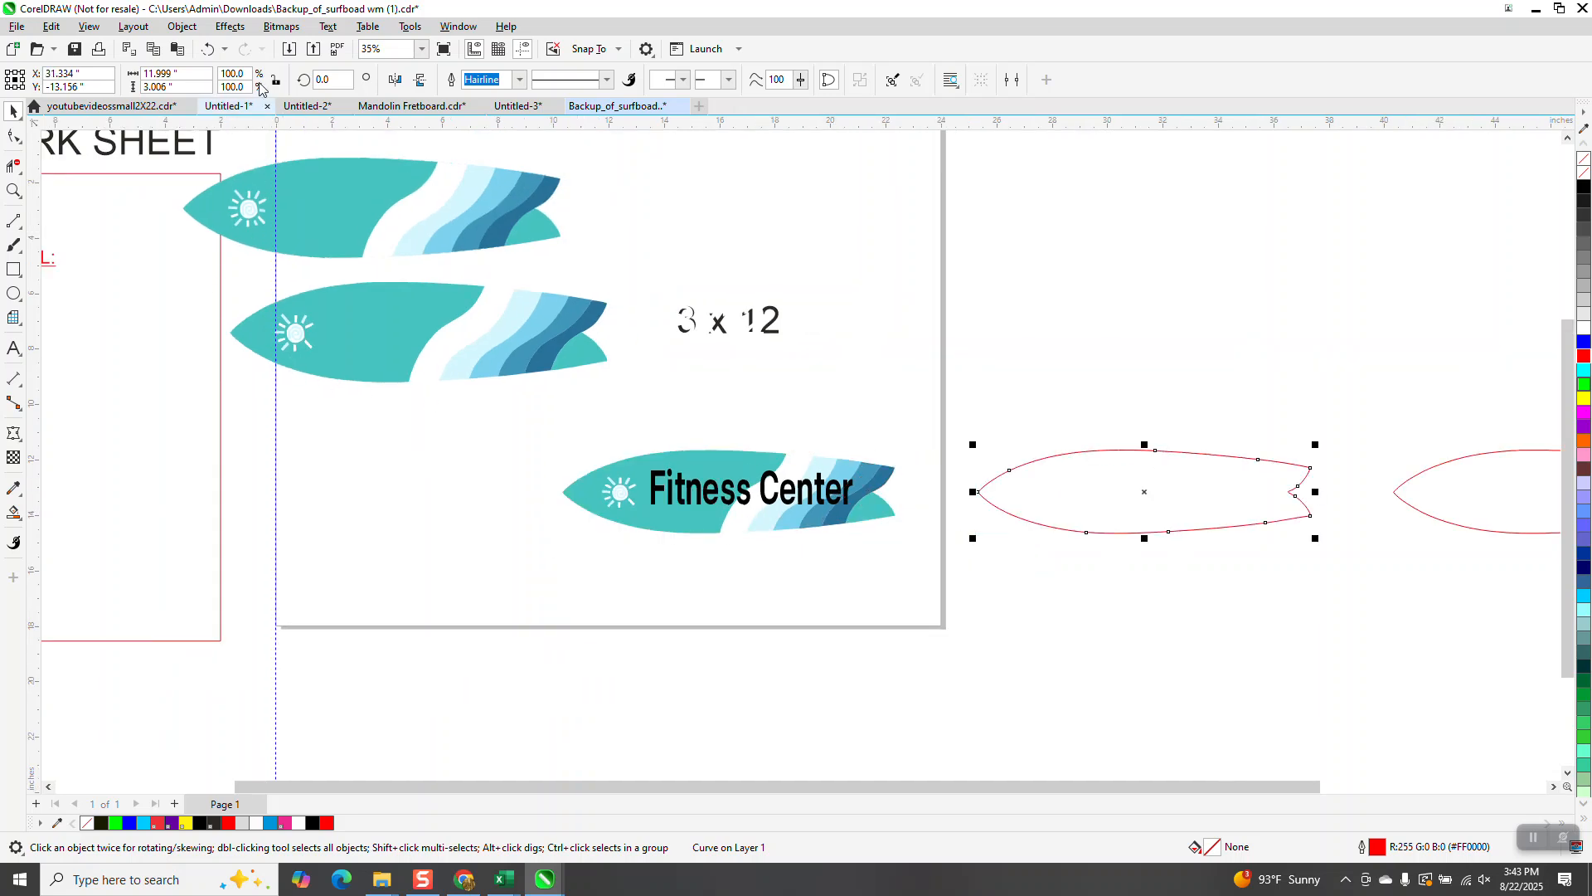
Step: Apply an outside Contour to the outline with 1 step and a 0.01 inch offset
left_click(230, 26)
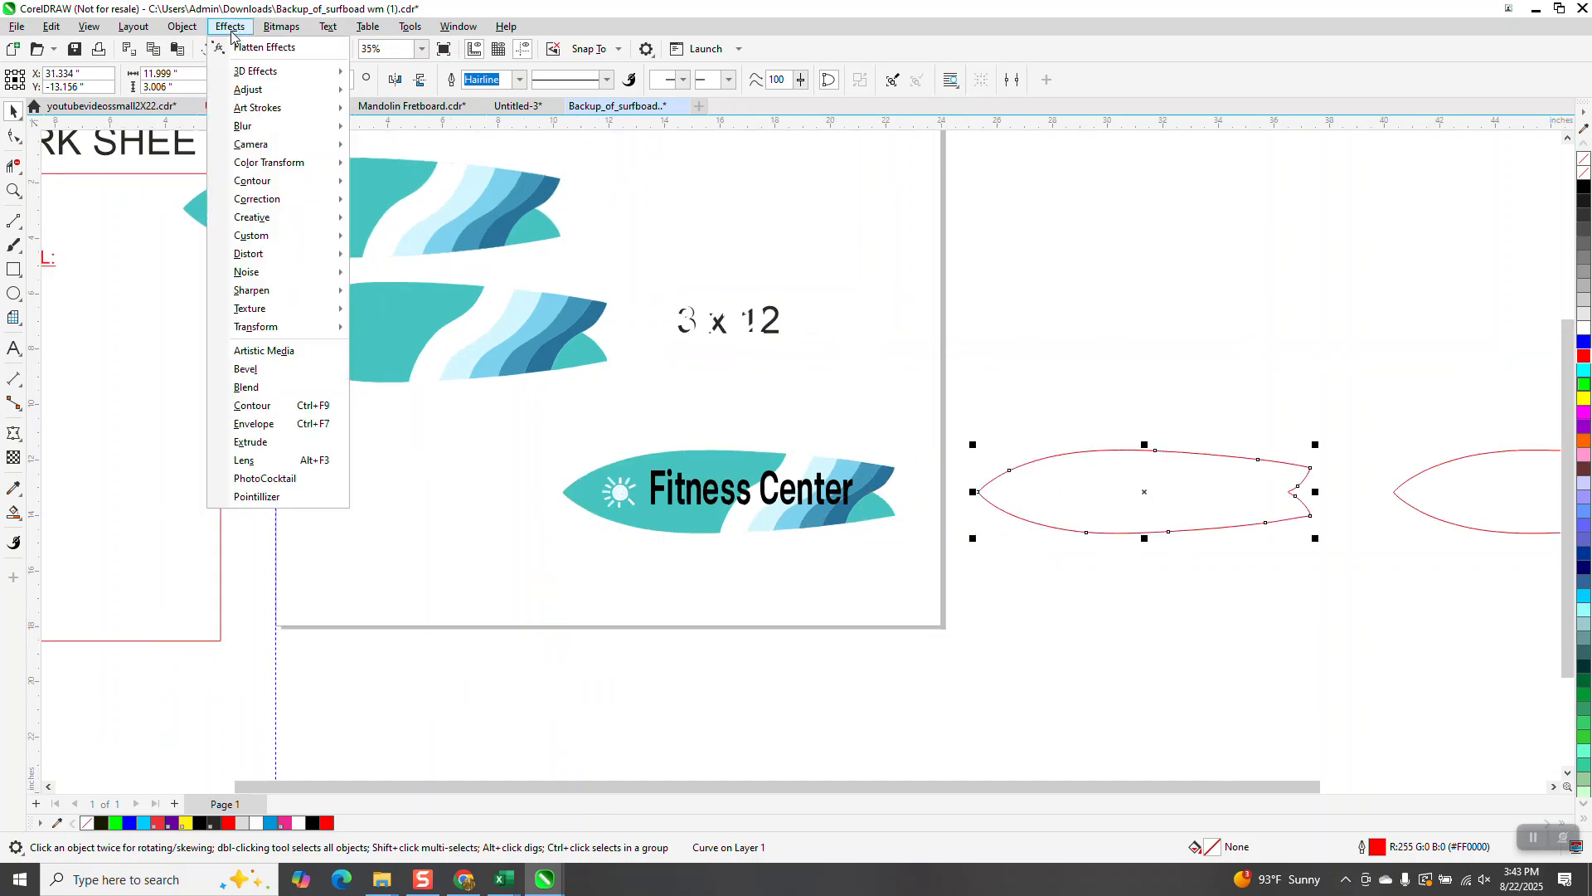
left_click(249, 404)
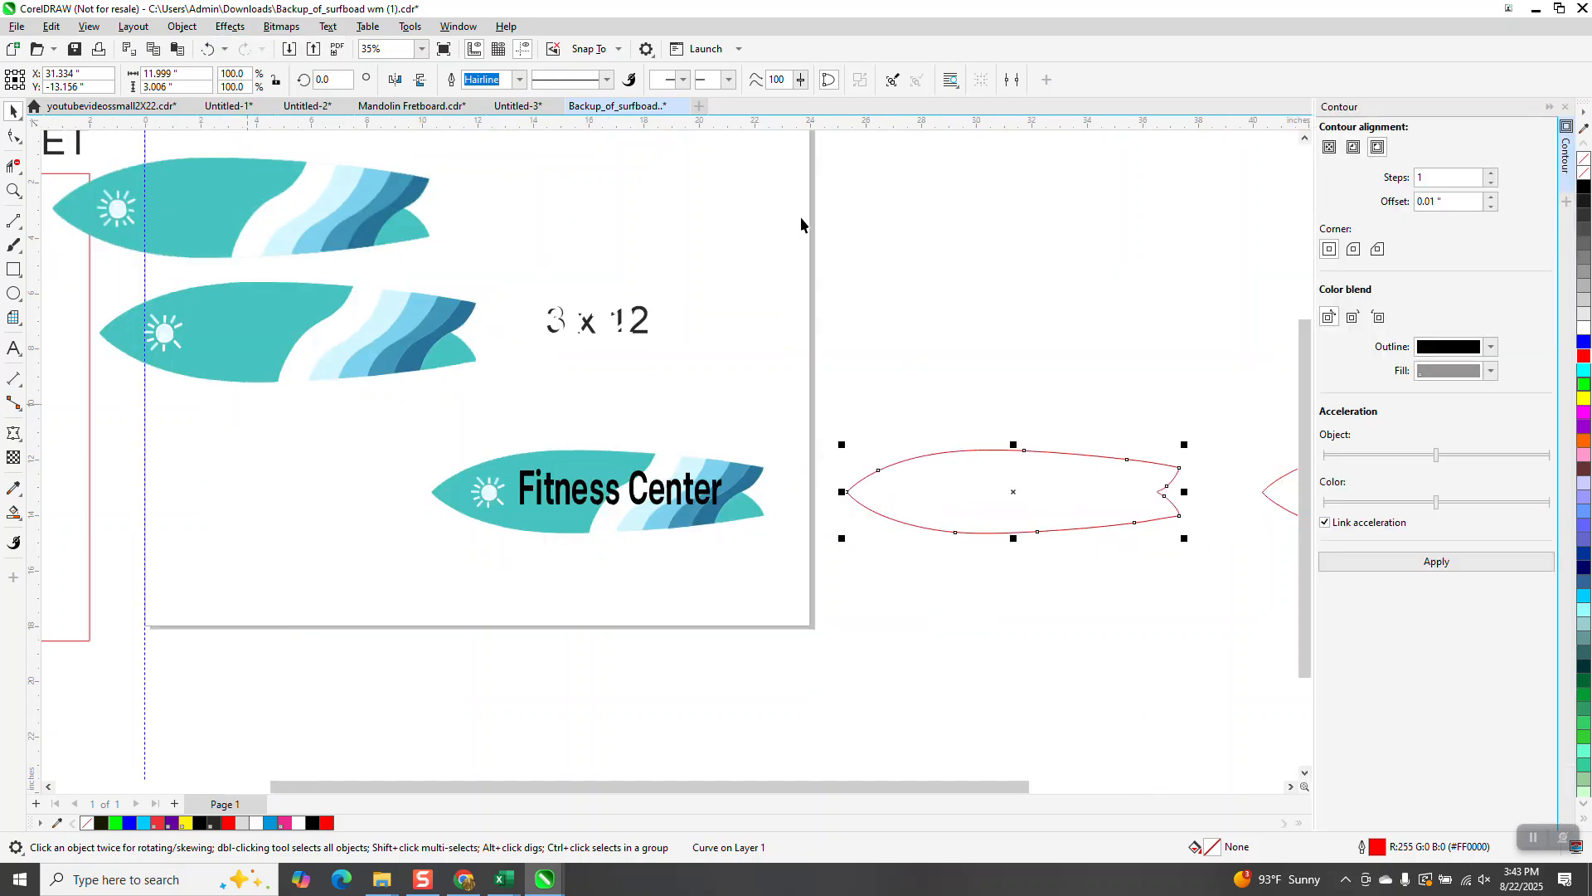
left_click(1353, 151)
left_click(1445, 204)
left_click(1441, 563)
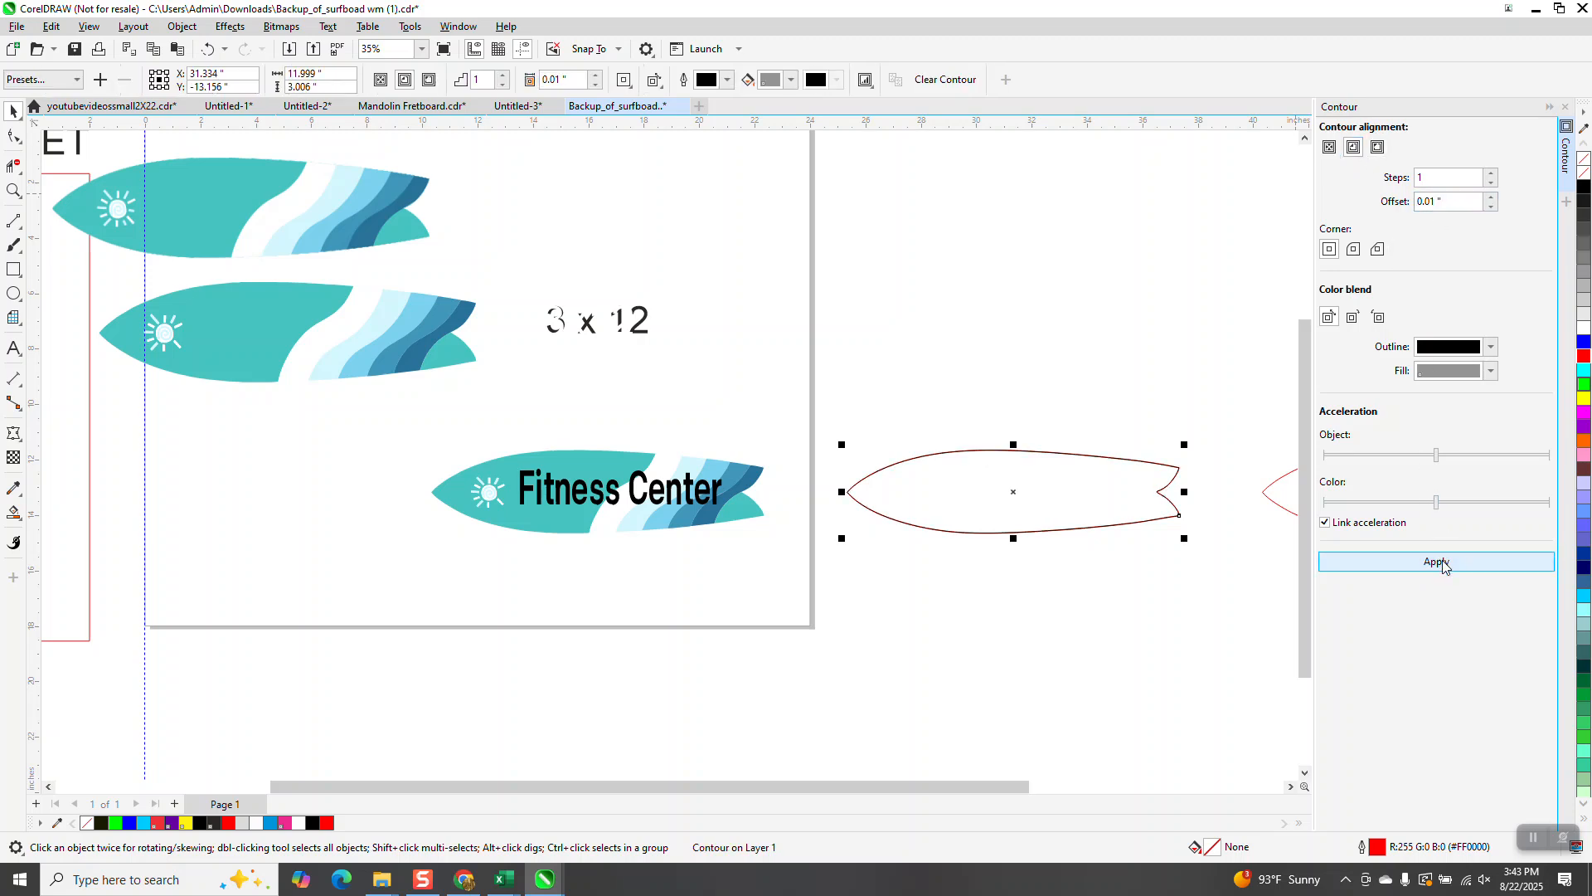
Step: Break the contour group apart and nudge the new contour outline left over the surfboard artwork
left_click(183, 26)
left_click(250, 410)
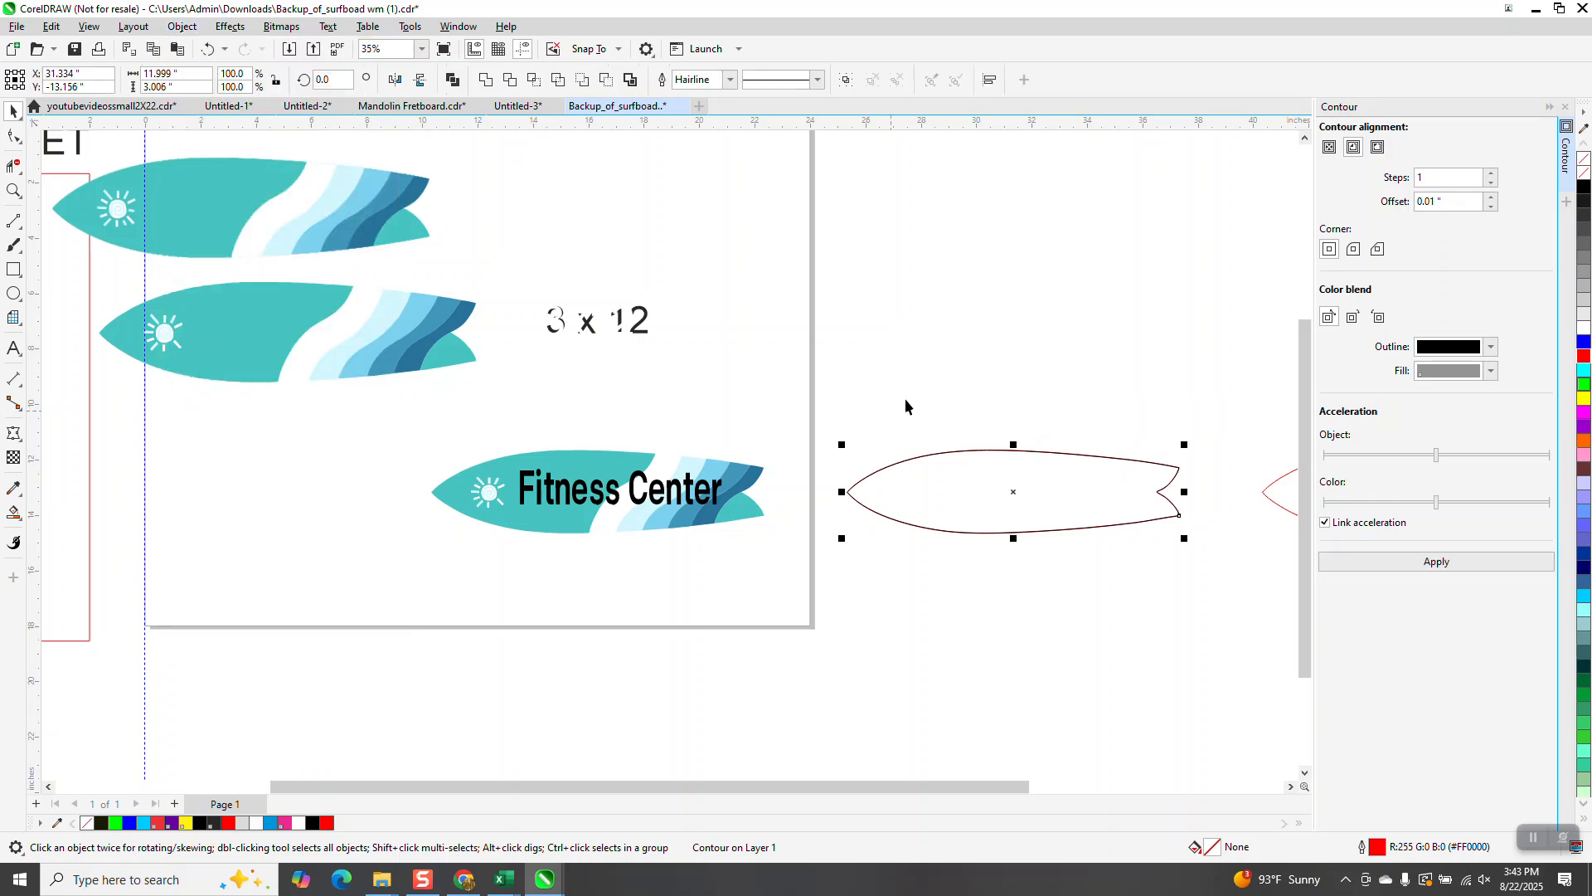
left_click(954, 474)
key("Left")
key("Left")
key("Left")
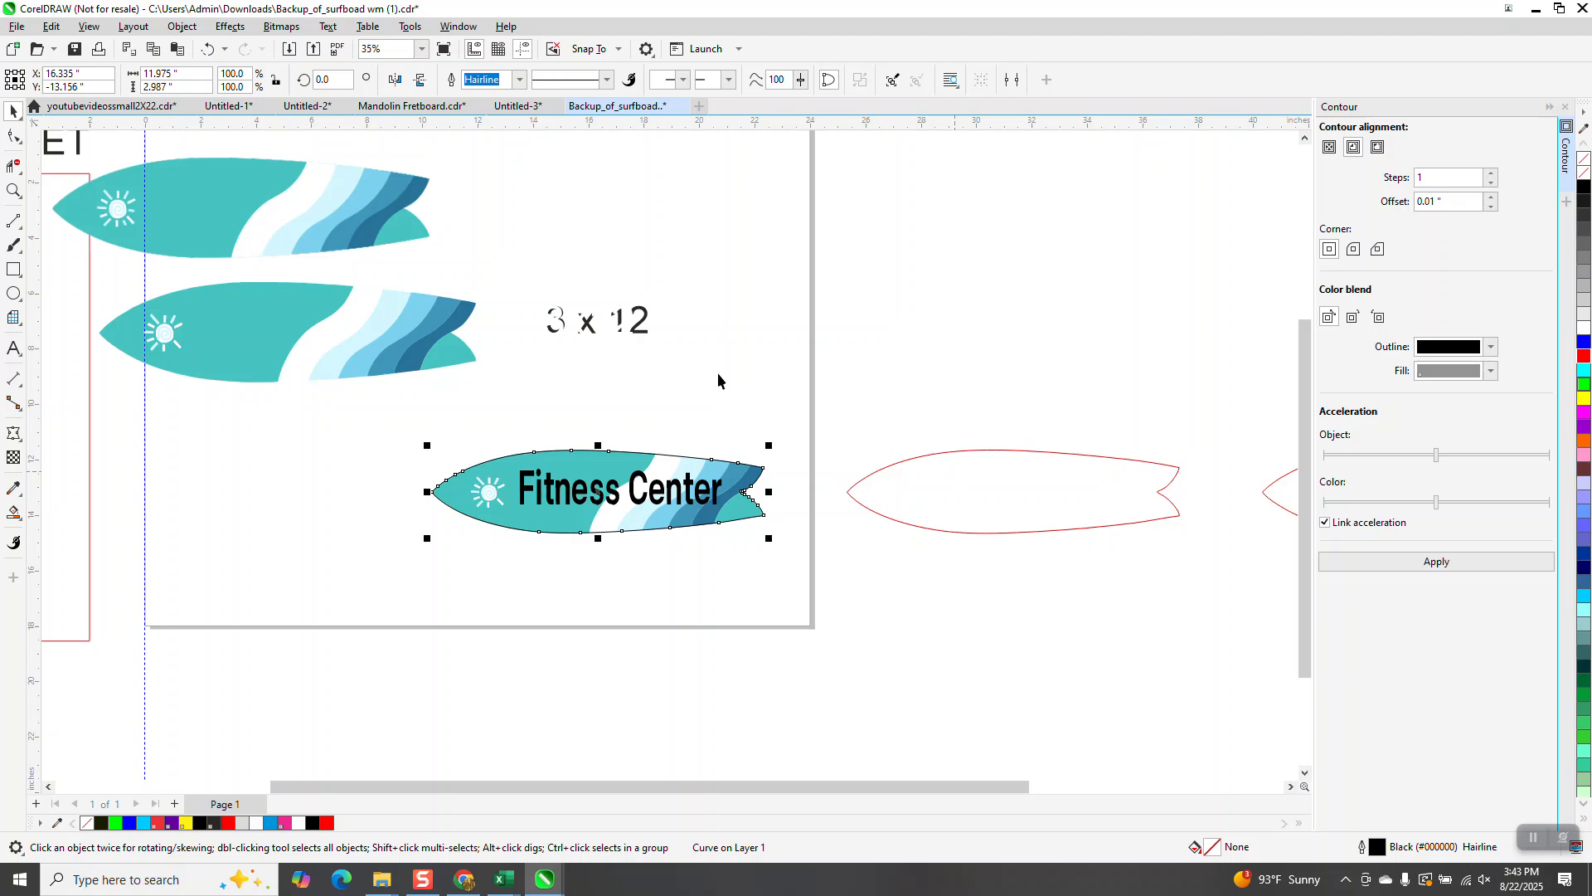
Step: Adjust the control handle at the contour outline's nose node with the Shape tool
left_click(14, 191)
left_click_drag(434, 448, 540, 551)
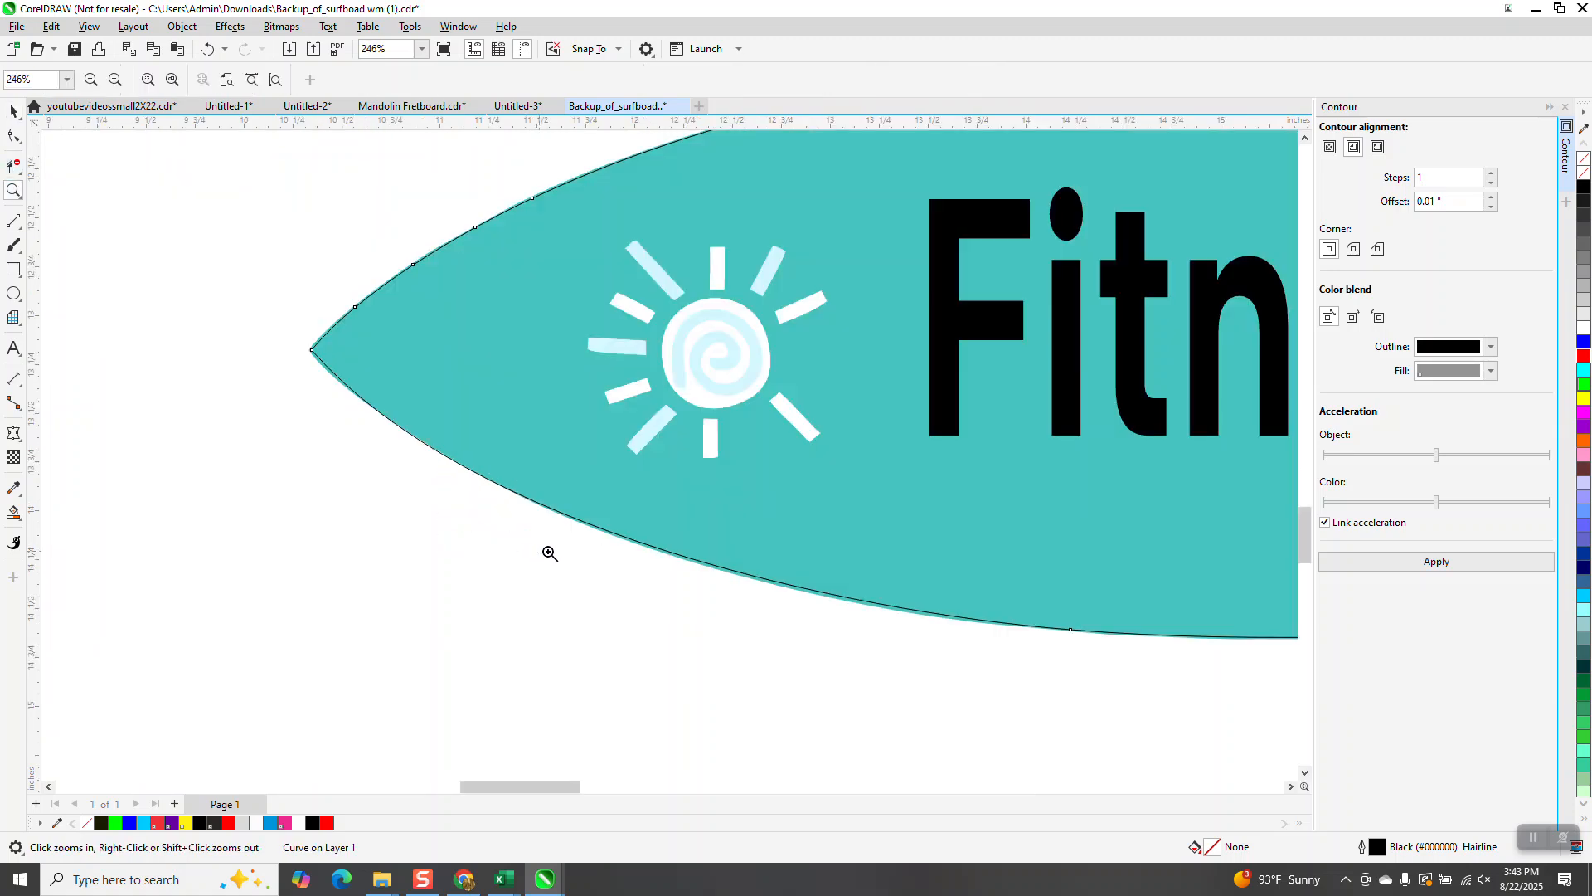
left_click_drag(321, 373, 515, 503)
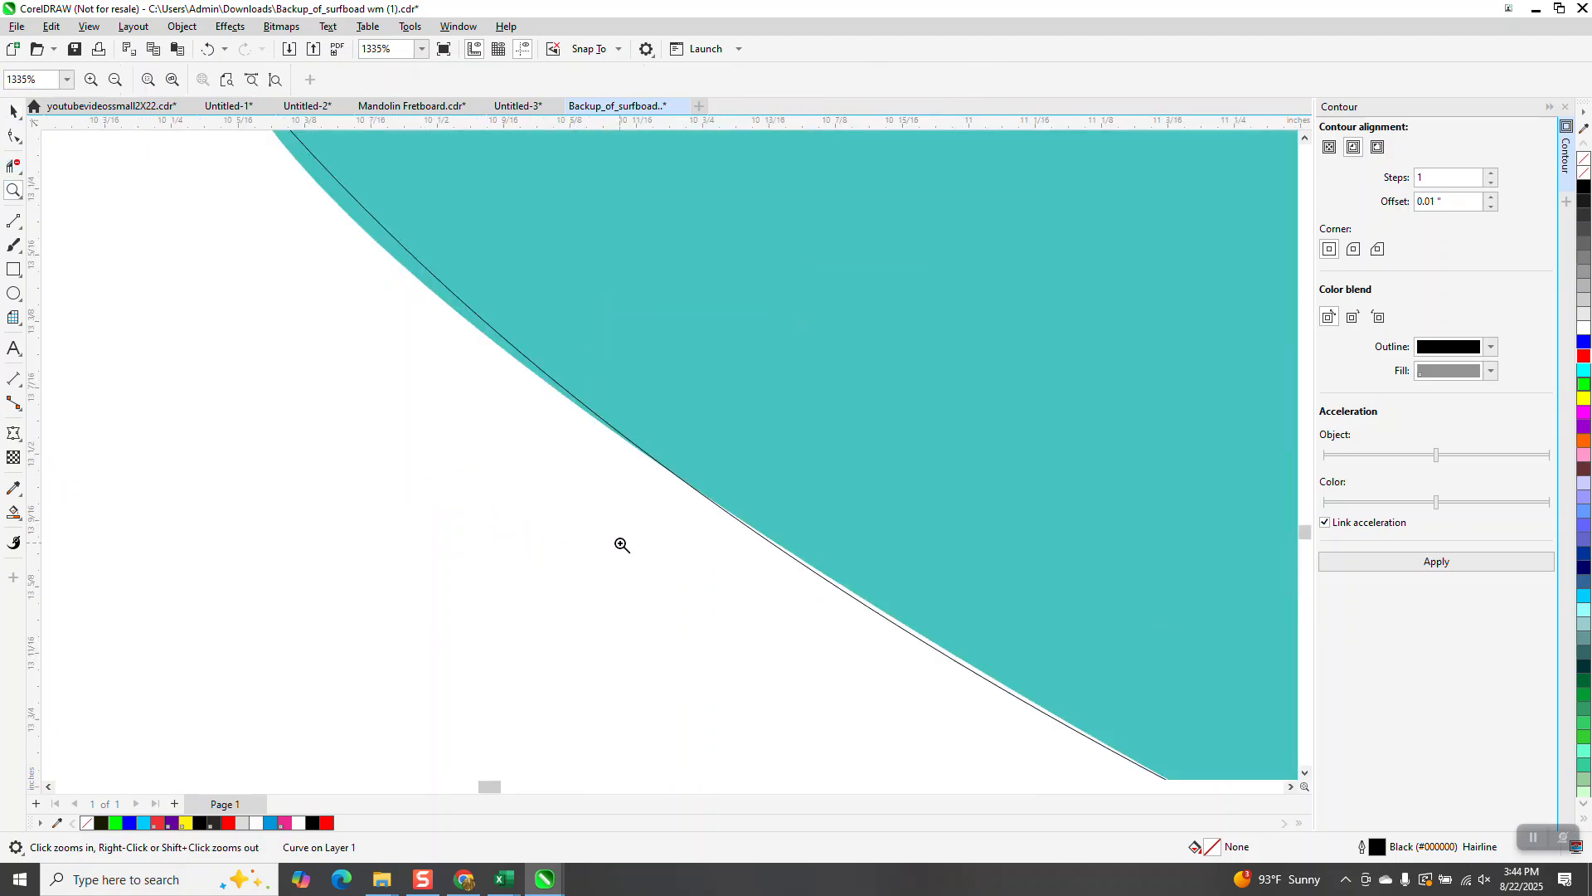
scroll(498, 564, "down", 6)
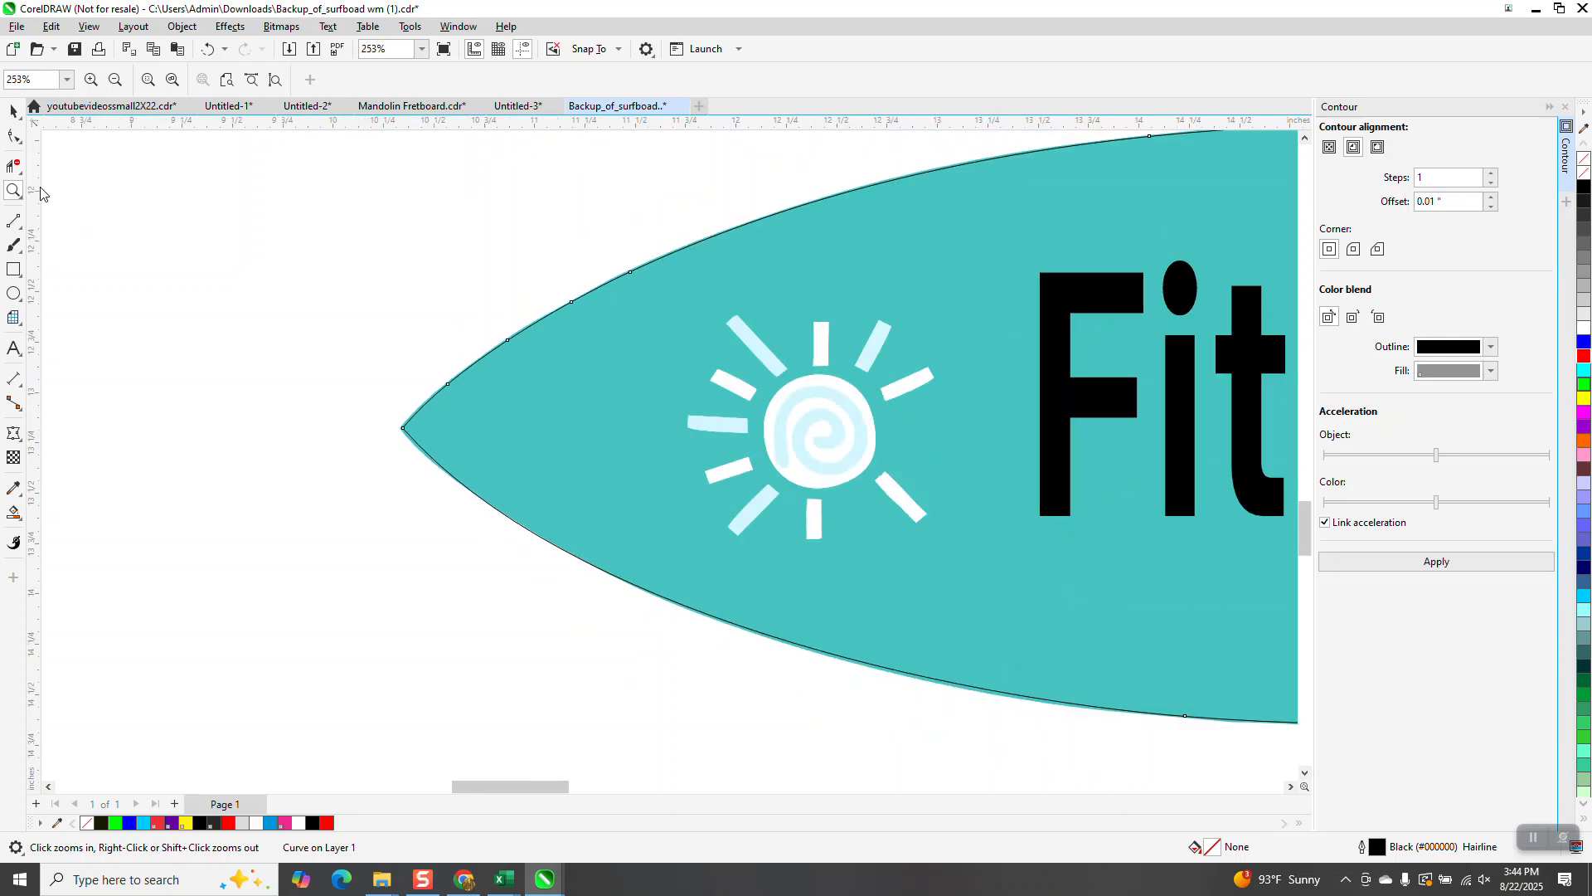
left_click_drag(363, 326, 830, 659)
left_click(13, 136)
left_click(280, 315)
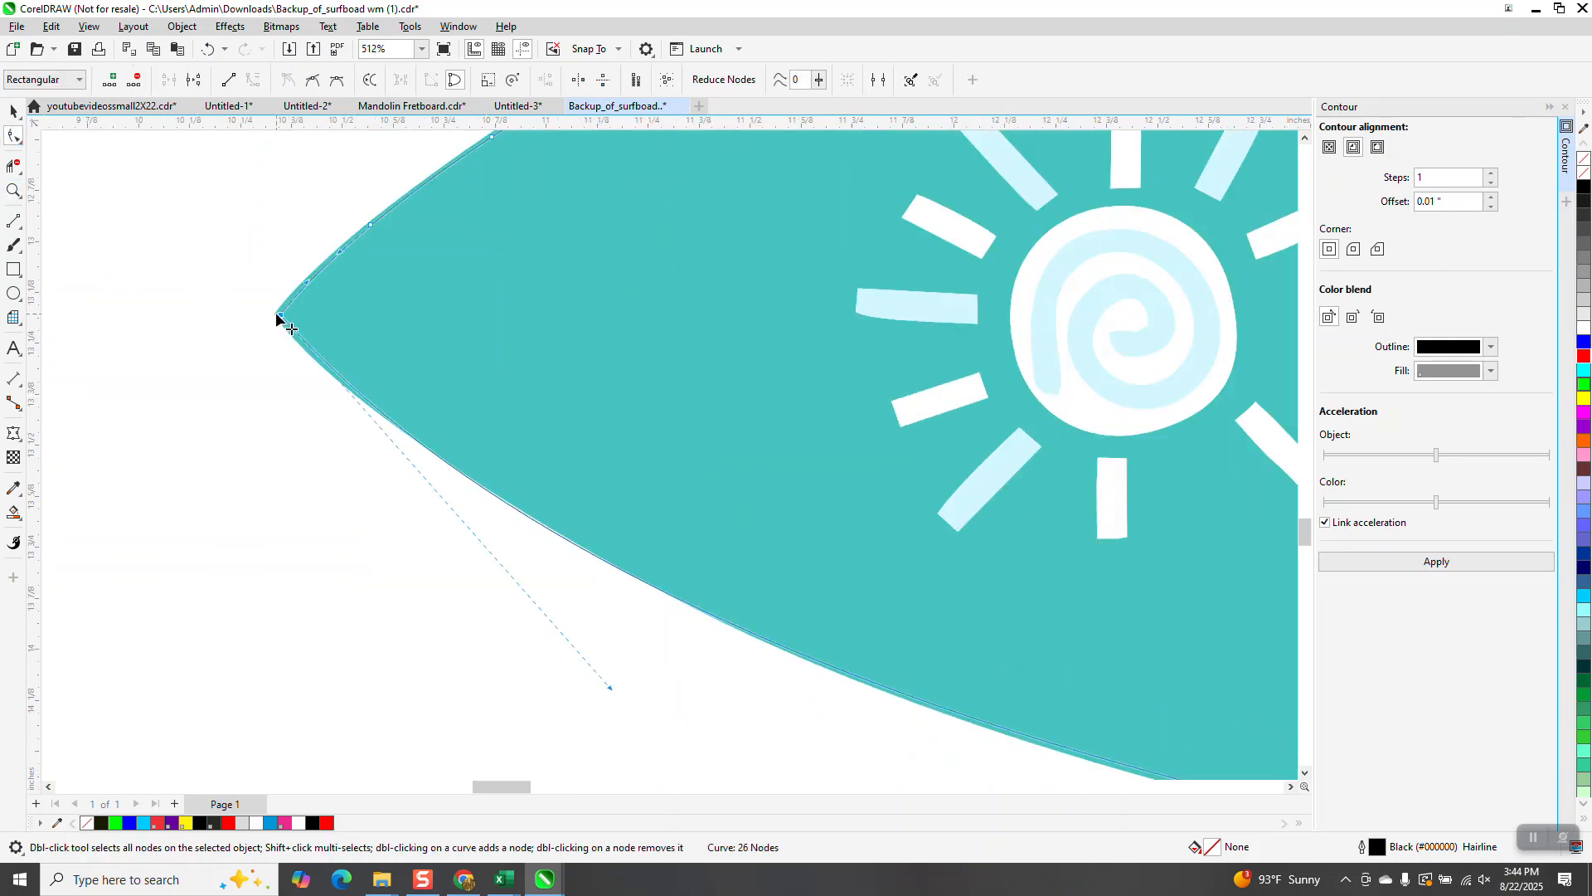
left_click_drag(614, 695, 612, 680)
Step: Inspect how the contour outline follows the surfboard's tail and upper edge
scroll(337, 550, "down", 6)
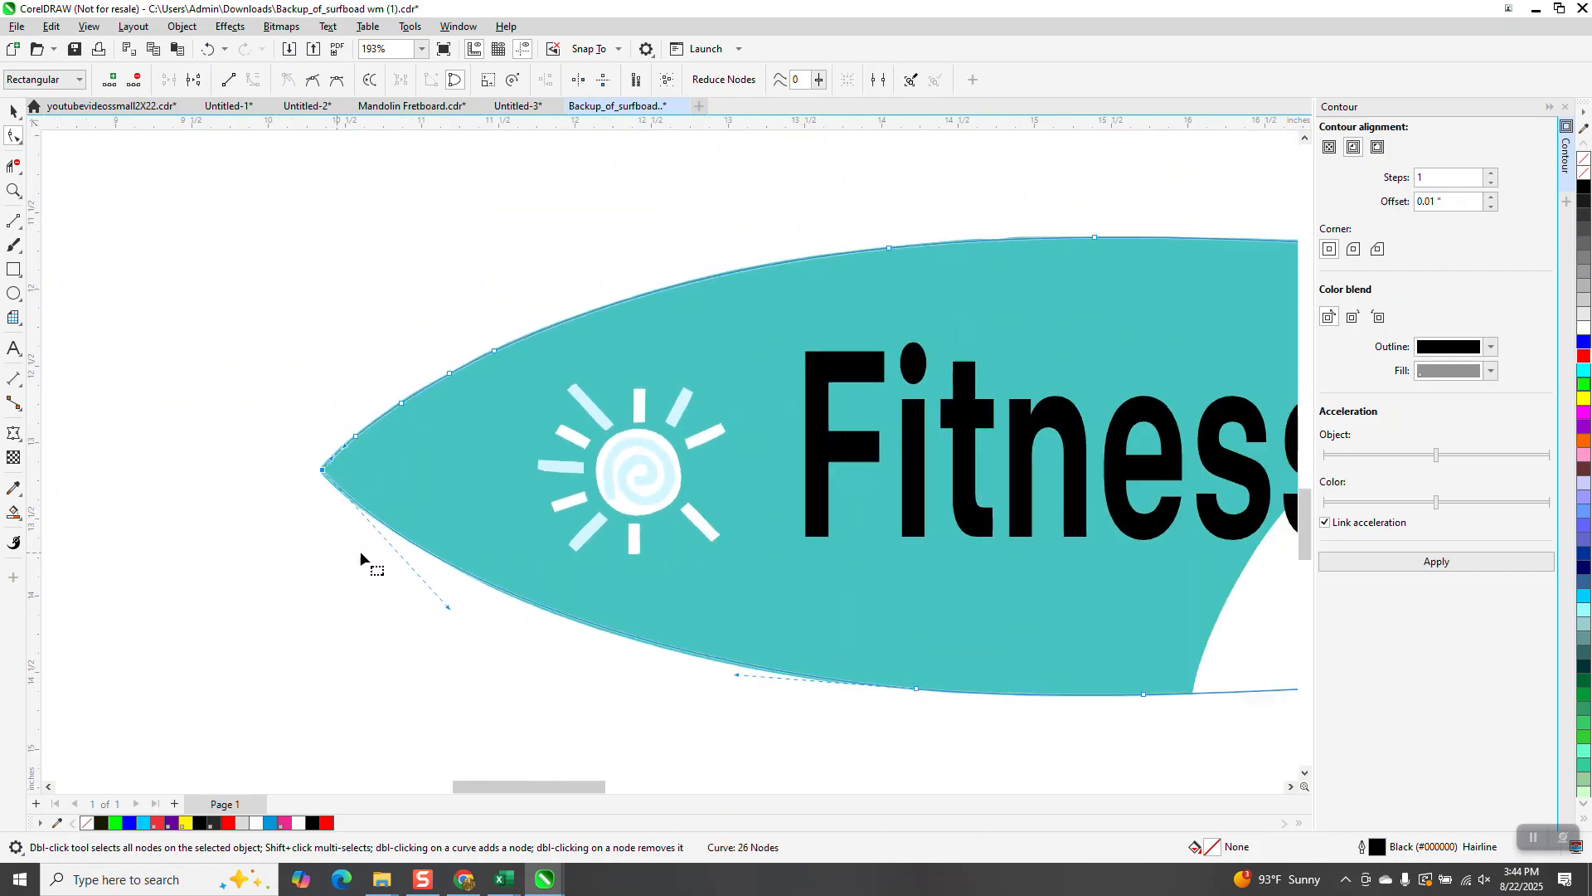
scroll(376, 561, "down", 1)
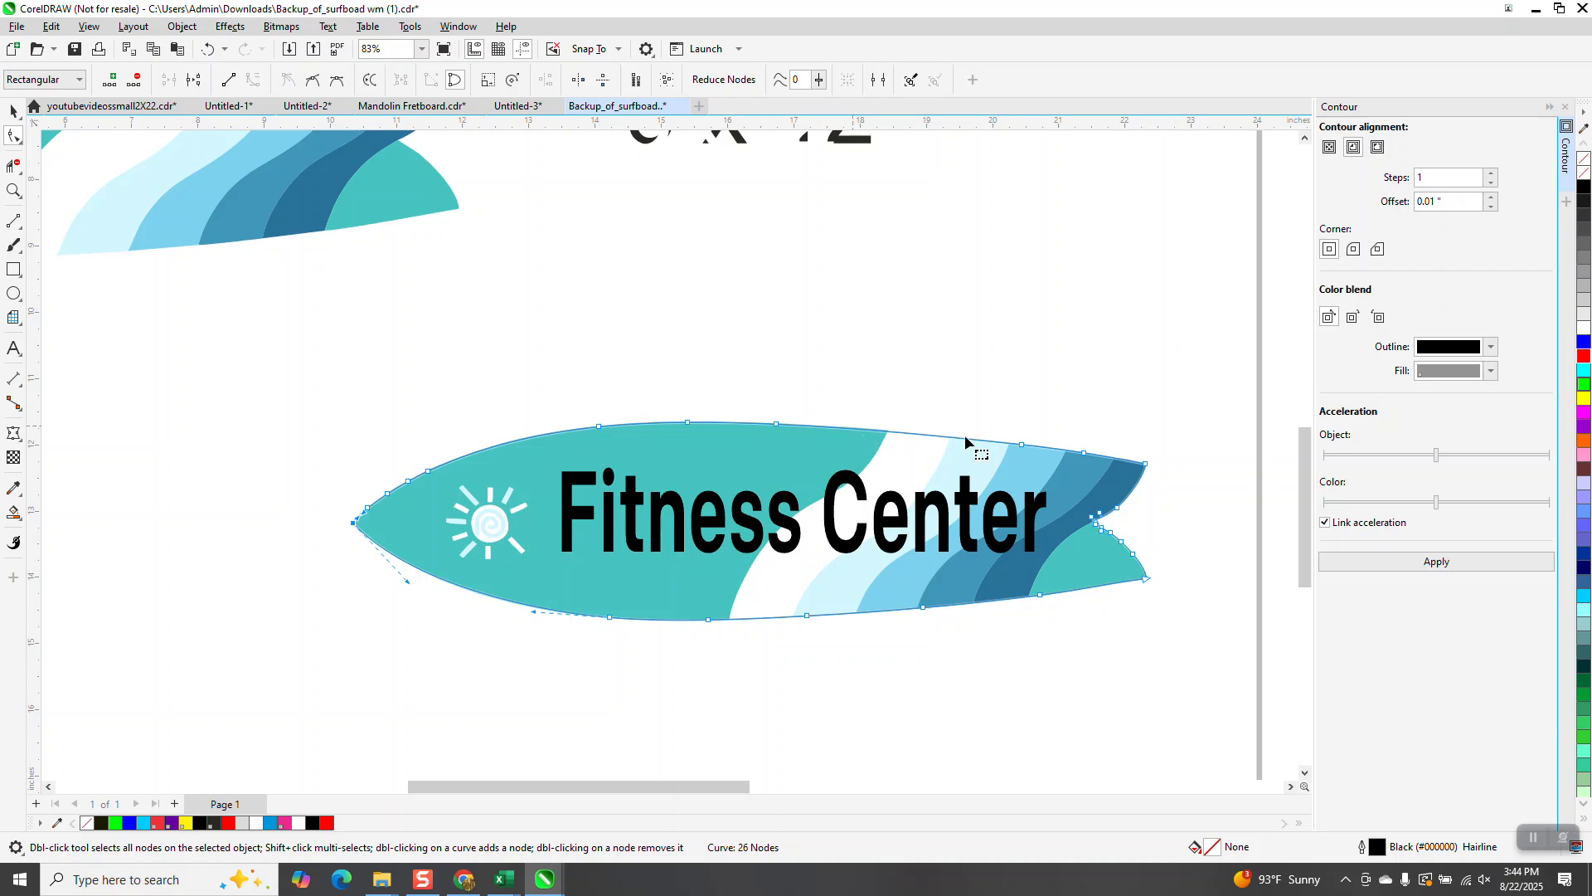
left_click(13, 190)
left_click_drag(981, 434, 1155, 518)
scroll(1021, 520, "down", 8)
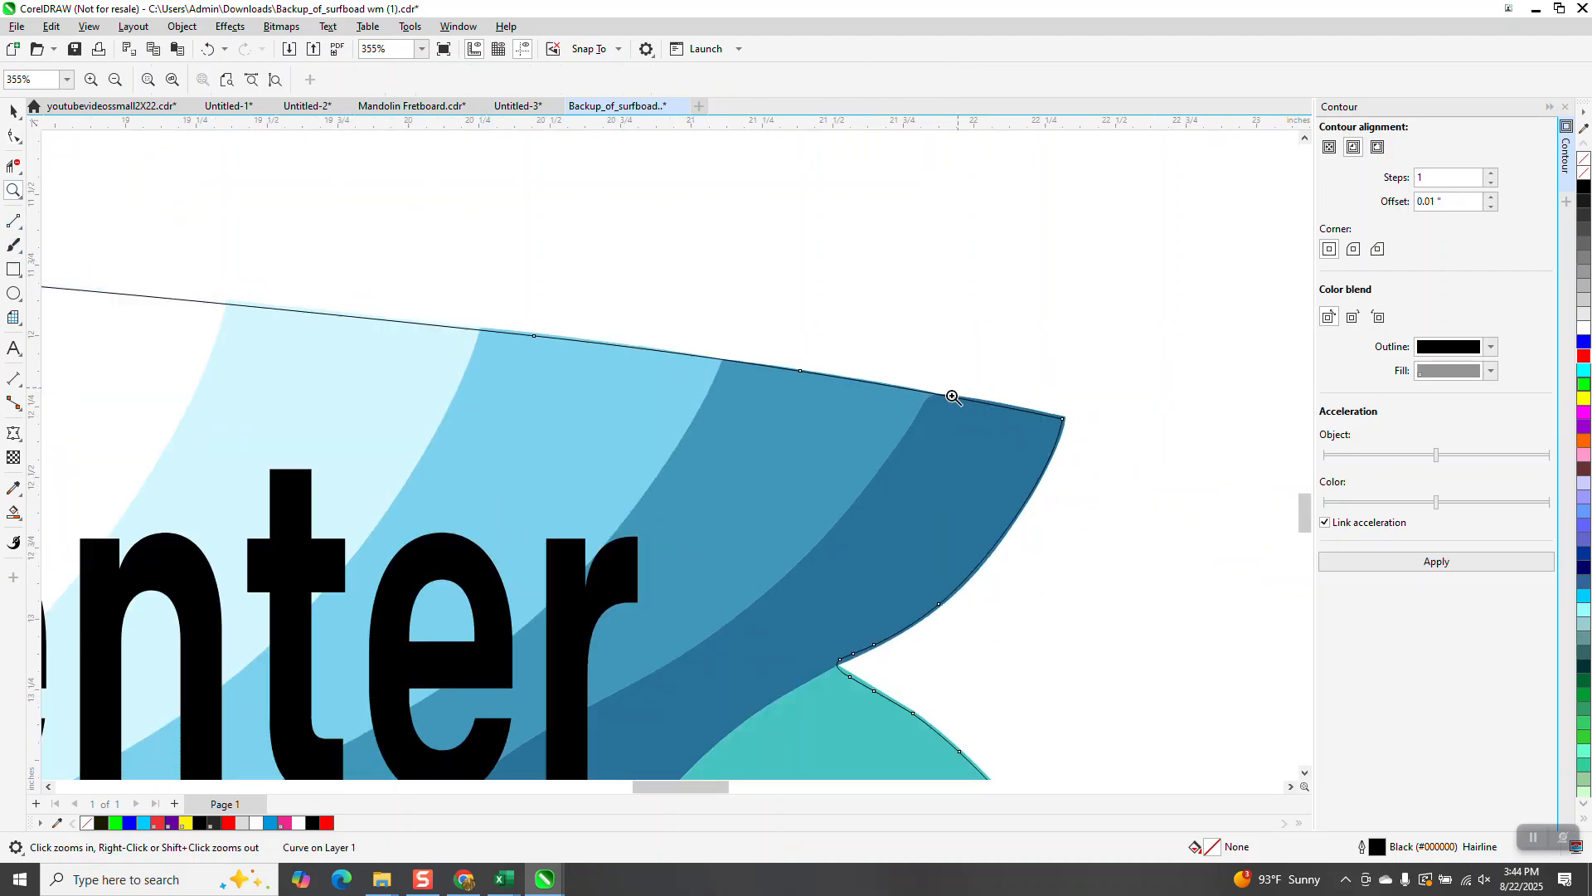
left_click(13, 110)
scroll(631, 310, "down", 1)
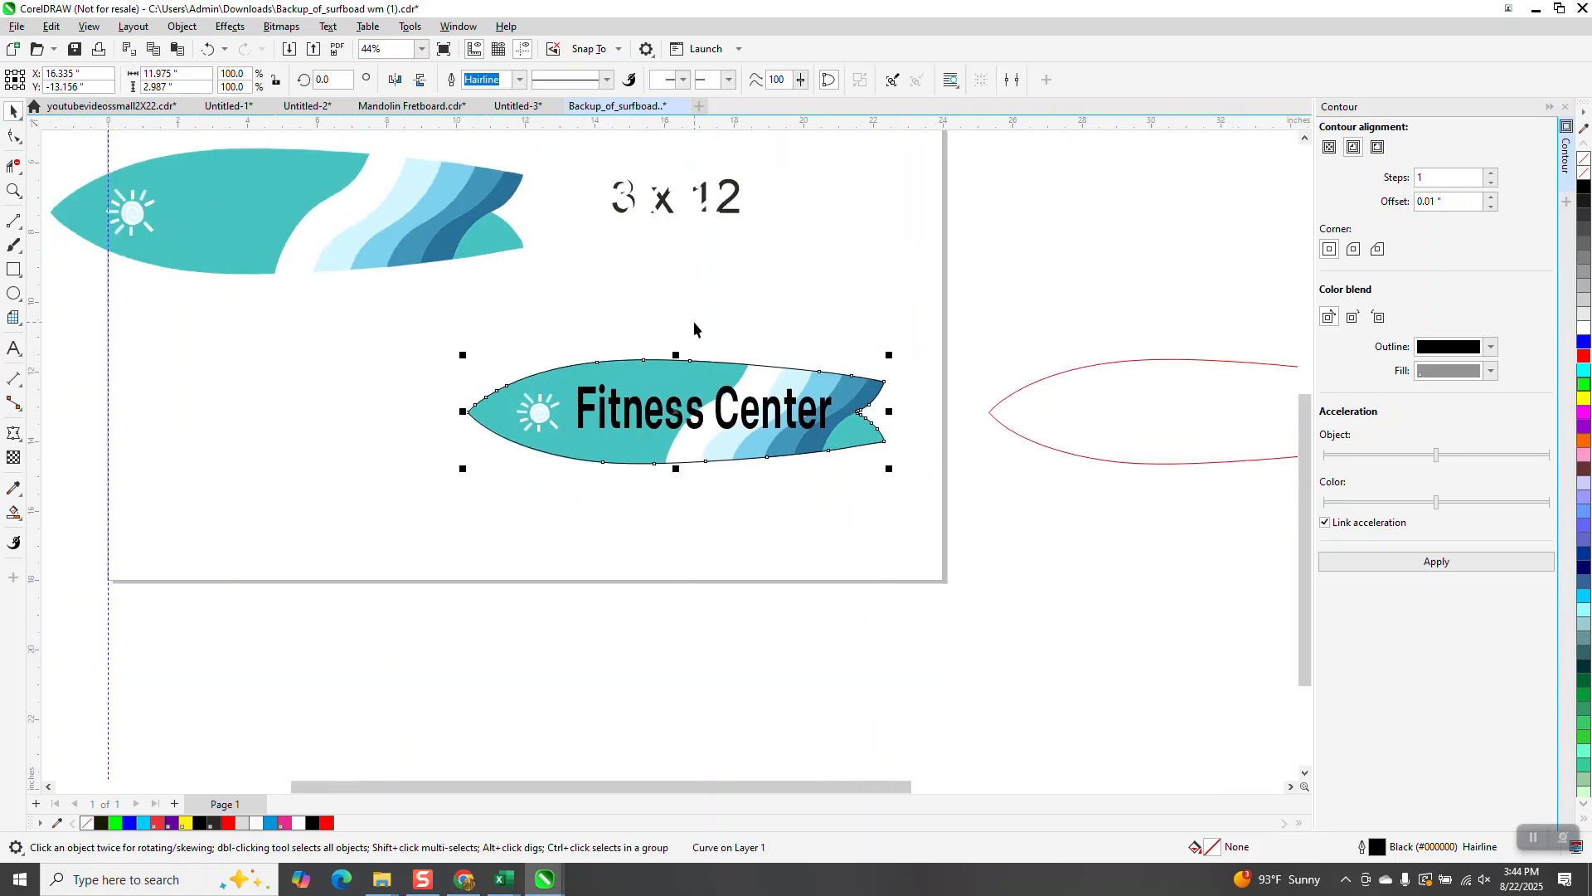
Step: Move the contour outline down off the board and the Fitness Center text up off the board
key("Down")
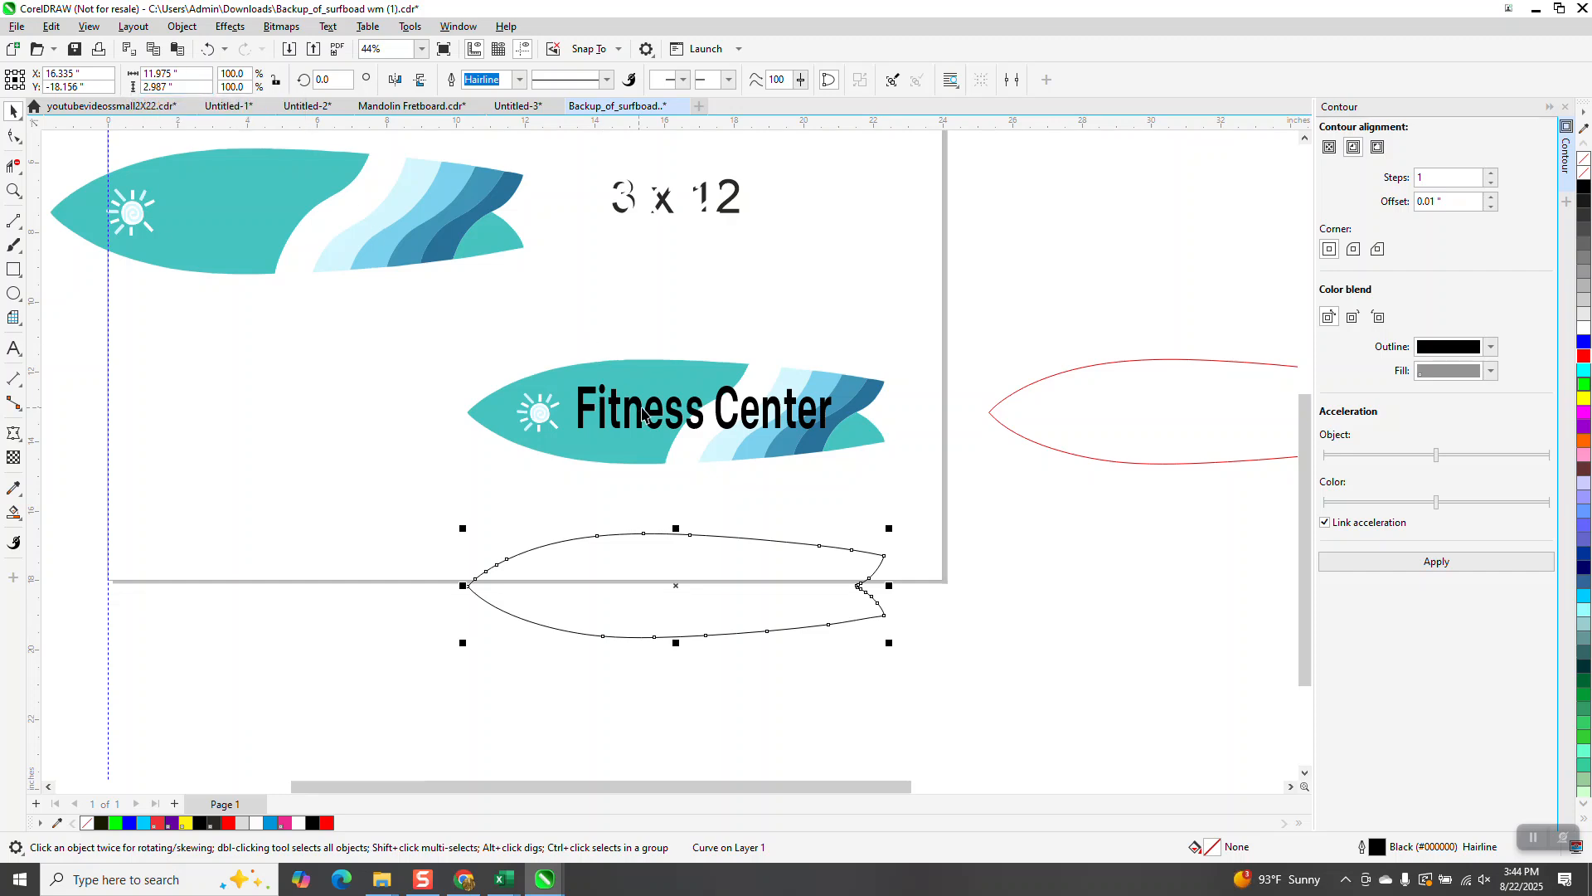
left_click(635, 408)
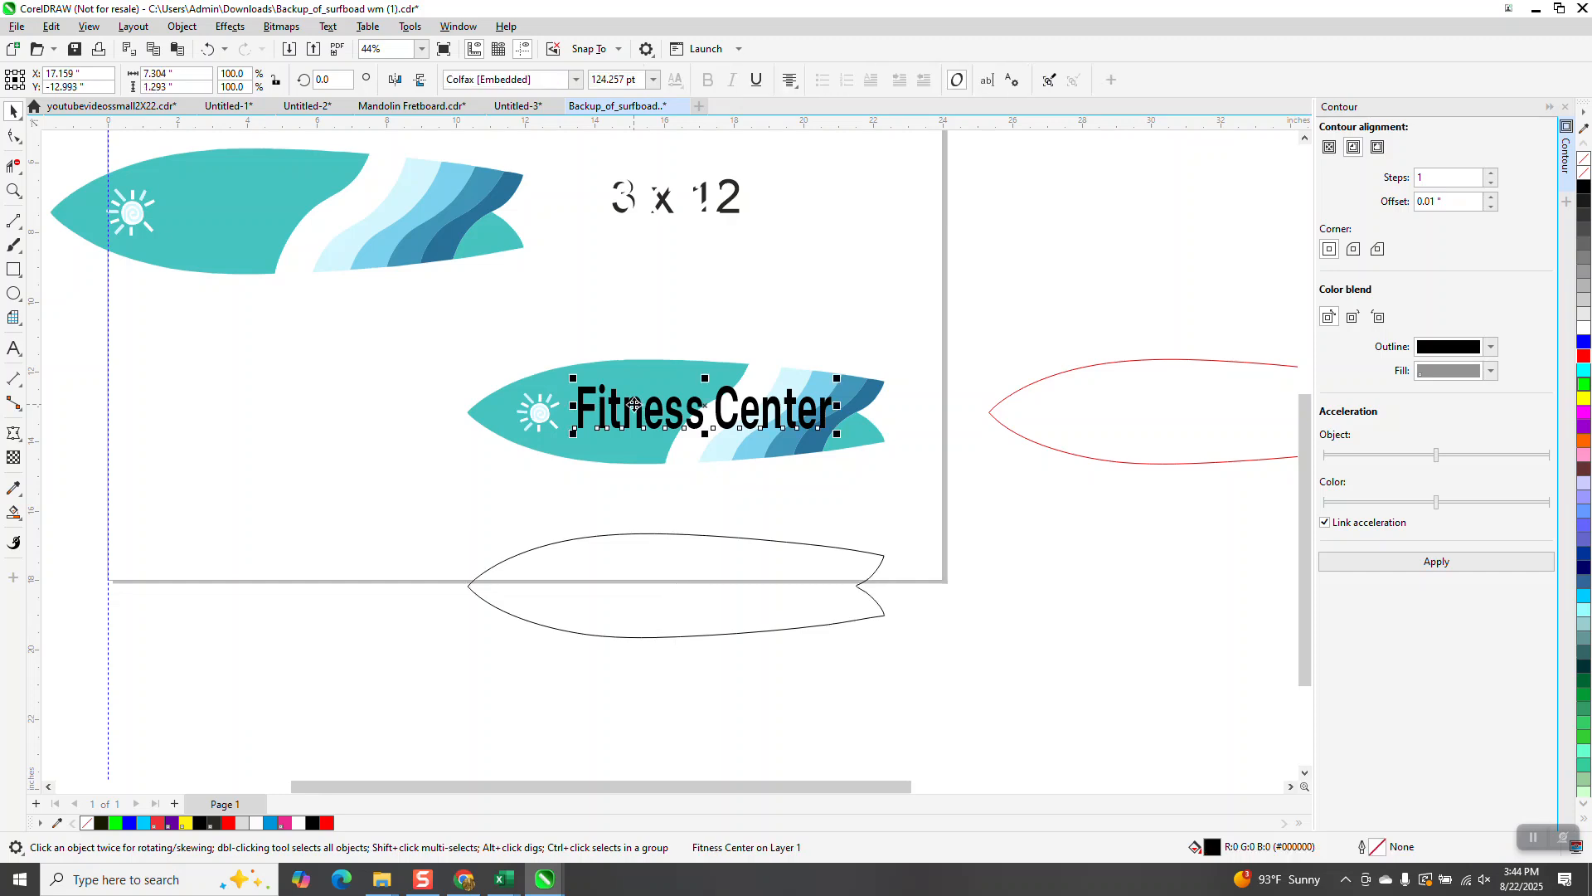
key("Up")
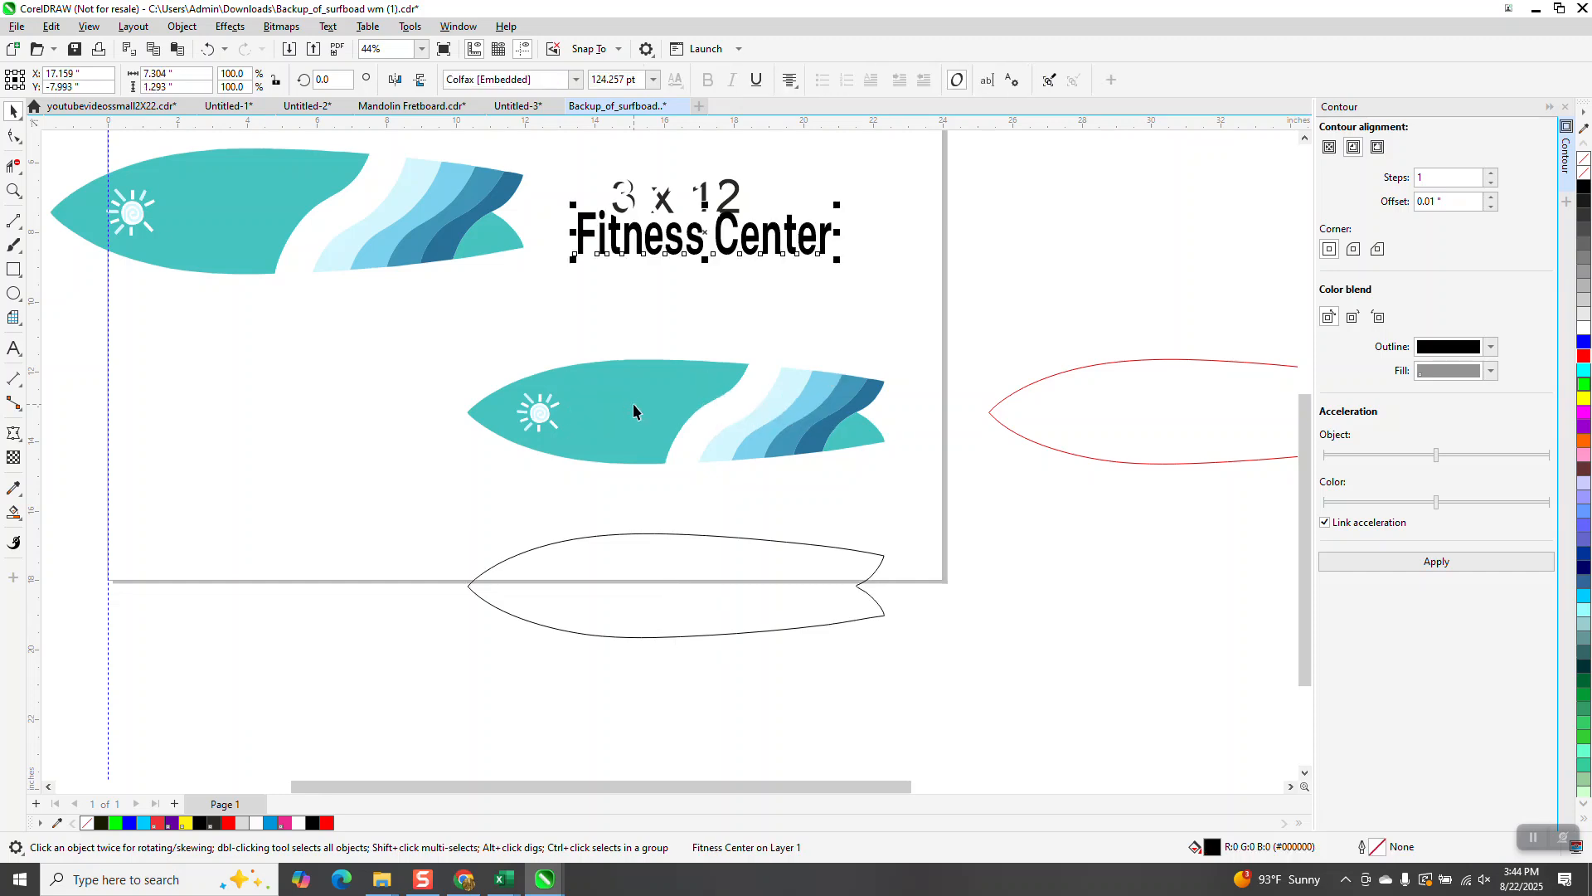
Step: Resize the contour outline to 12 x 3 inches and nudge it back up over the surfboard artwork
left_click(664, 535)
double_click(186, 79)
type("12")
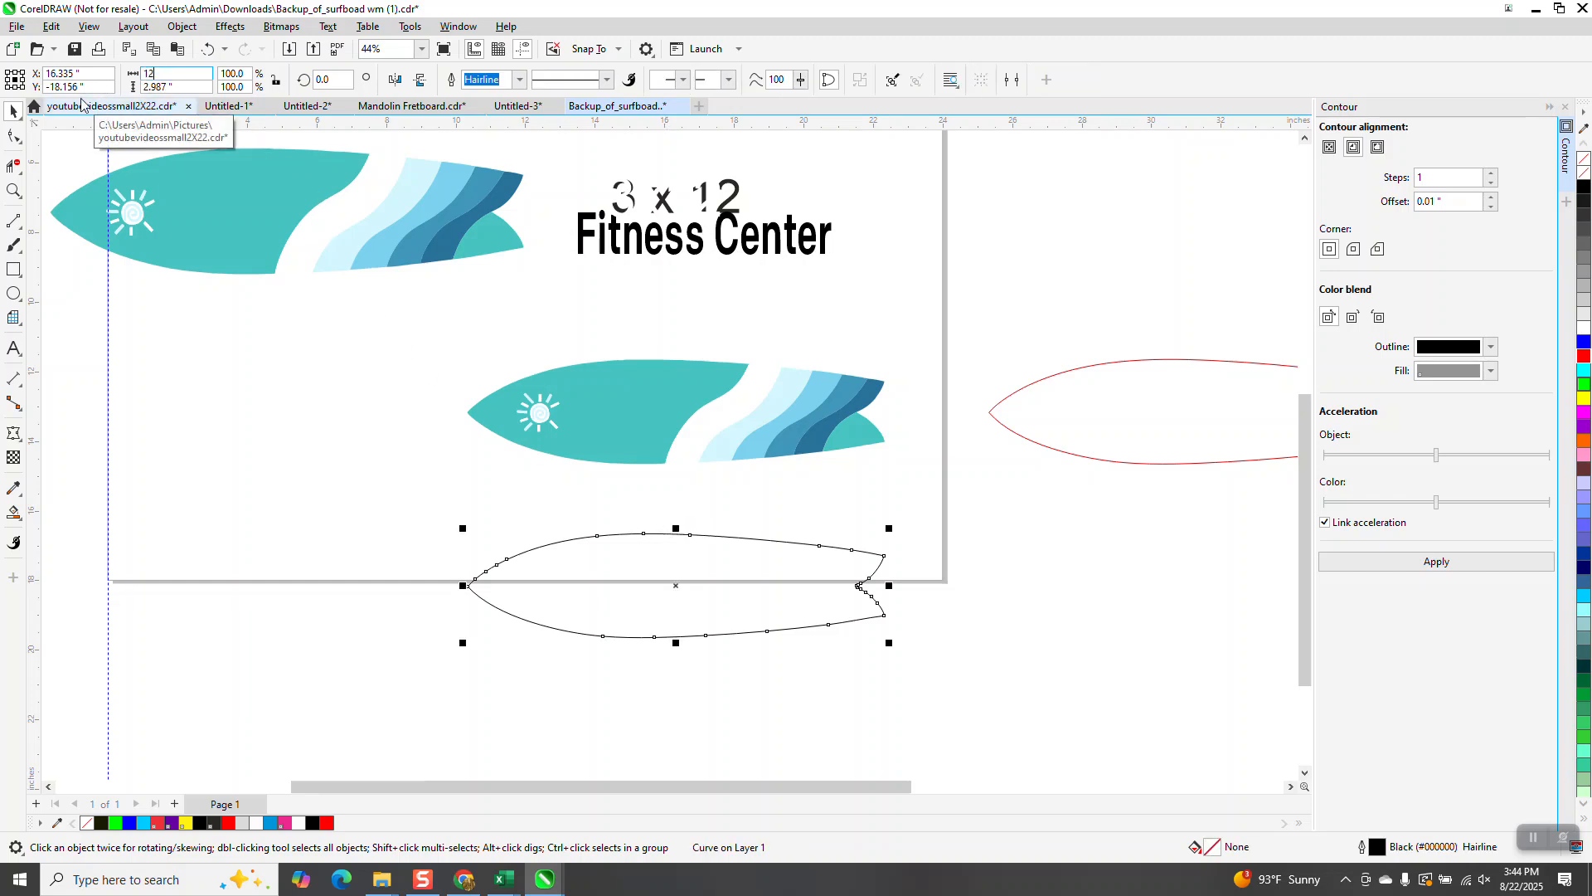
key("Tab")
type("3")
key("Return")
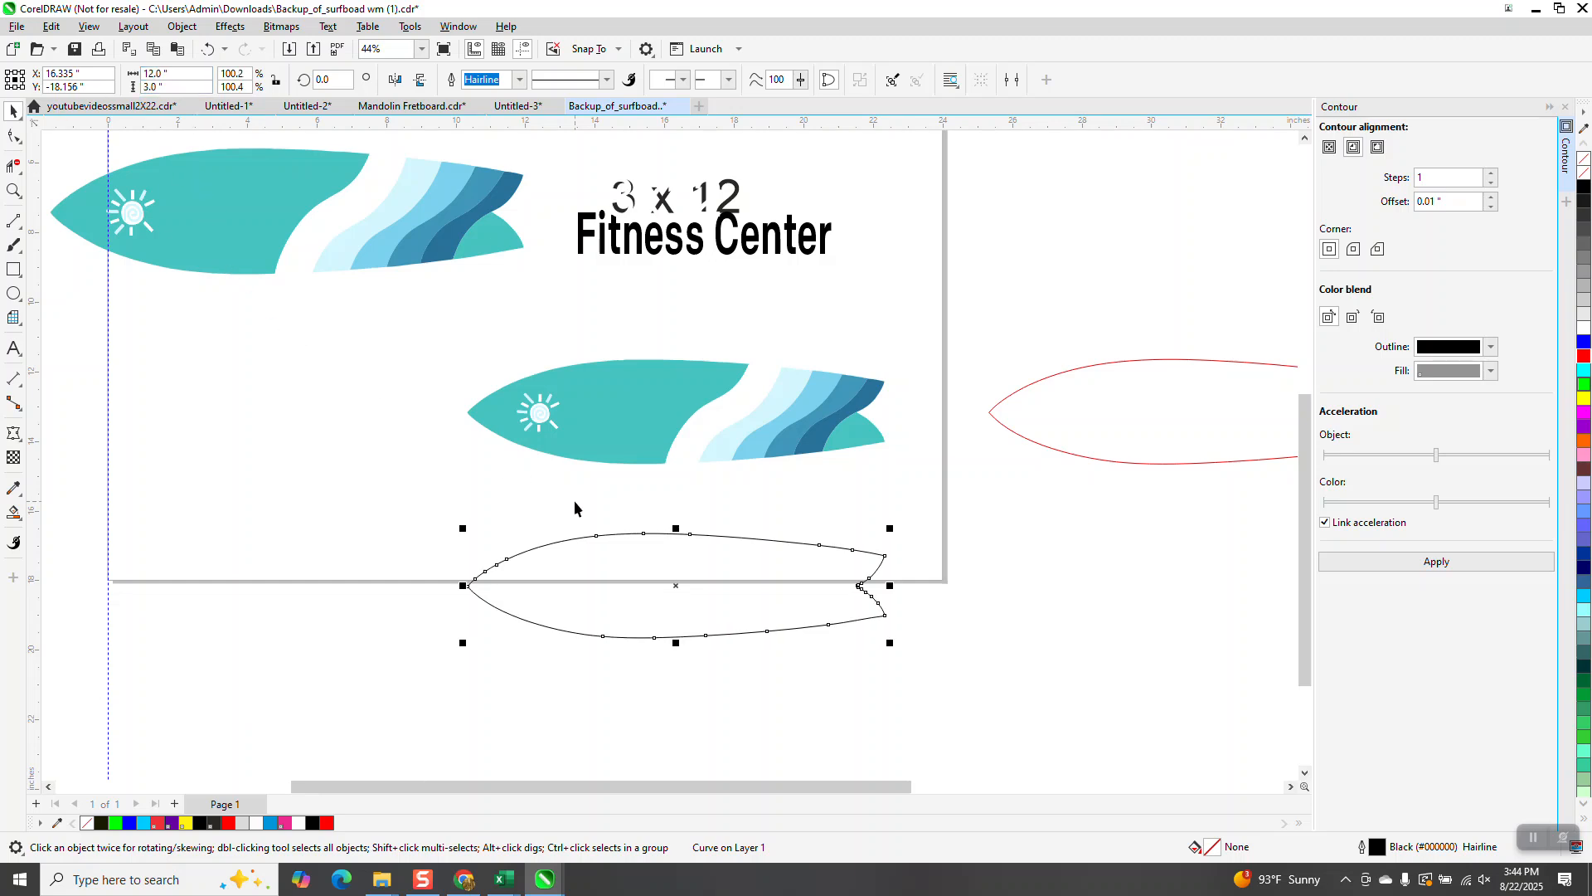
key("Up")
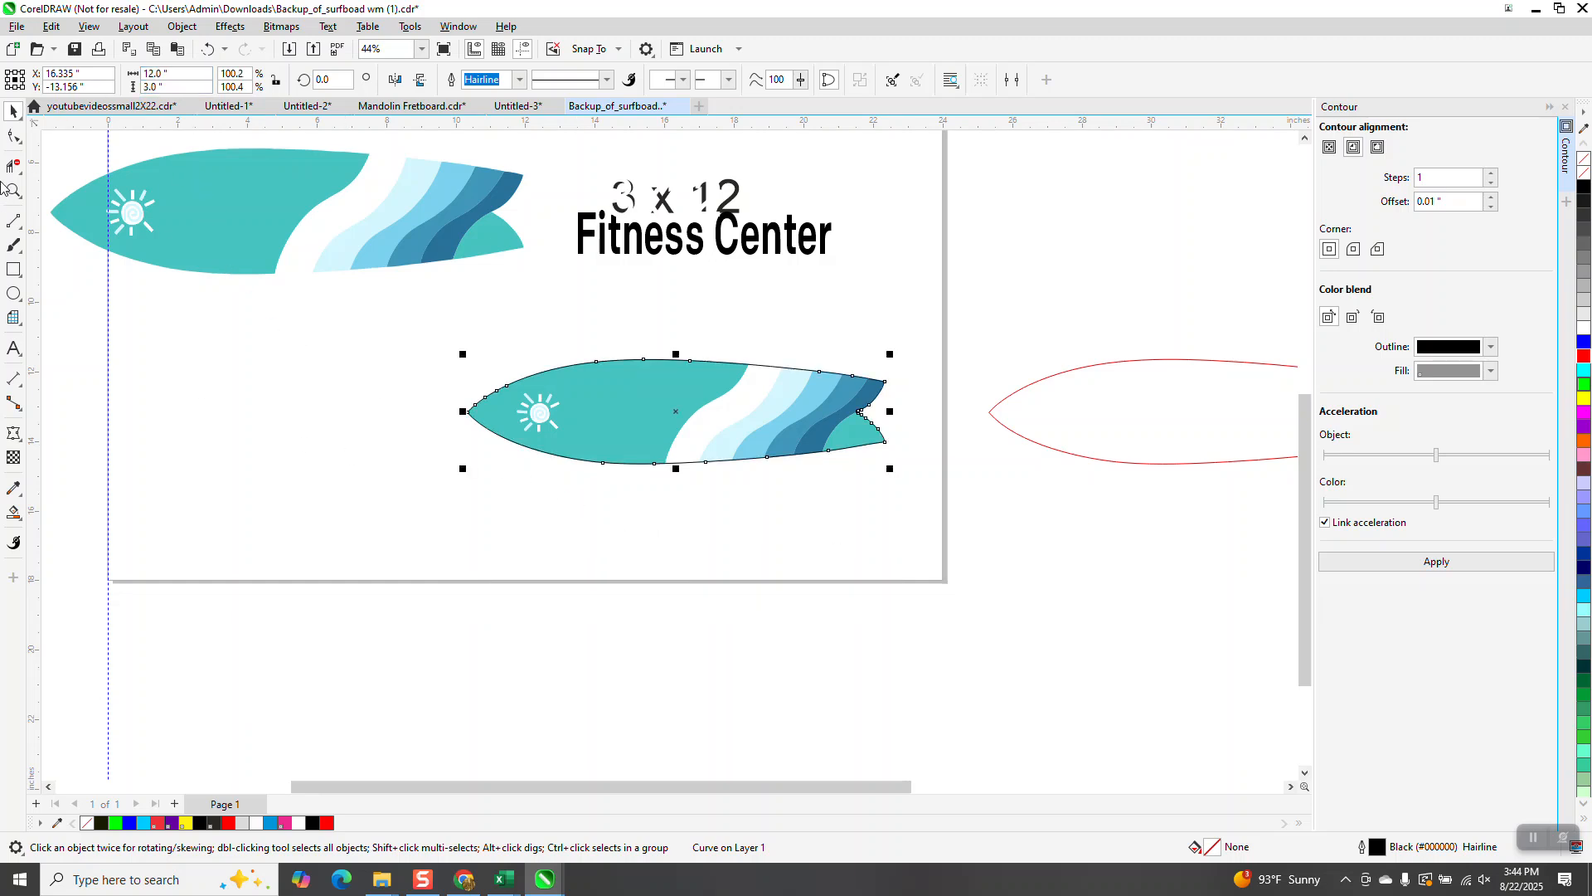
Step: Zoom in to check how the resized outline fits the surfboard's nose and bottom edge
left_click(14, 190)
left_click_drag(452, 322, 567, 458)
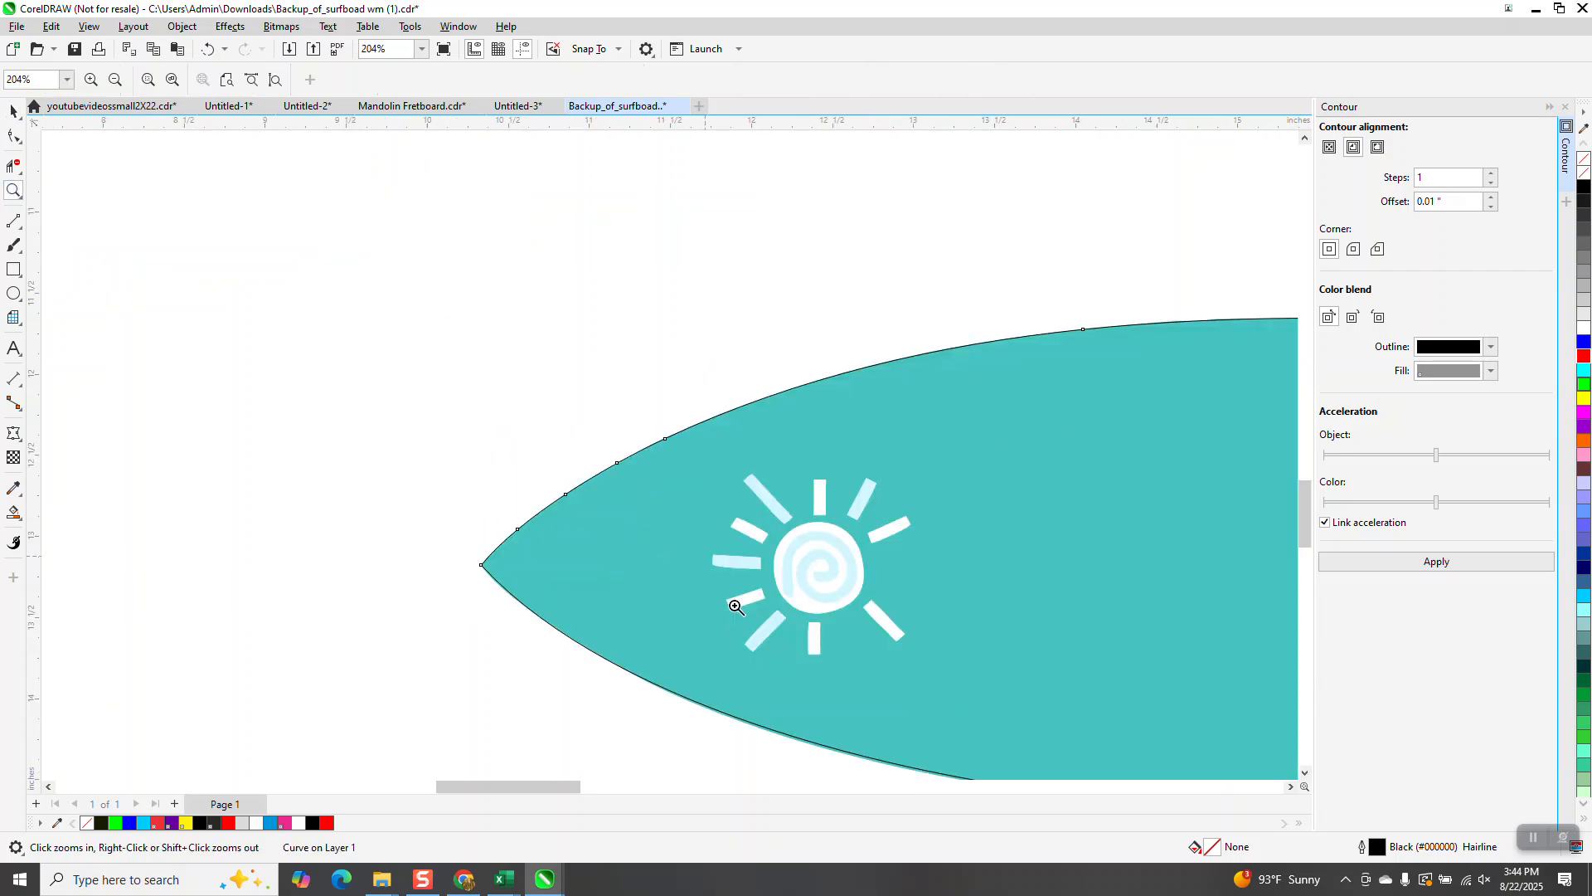
right_click(732, 669)
left_click_drag(720, 635, 1031, 768)
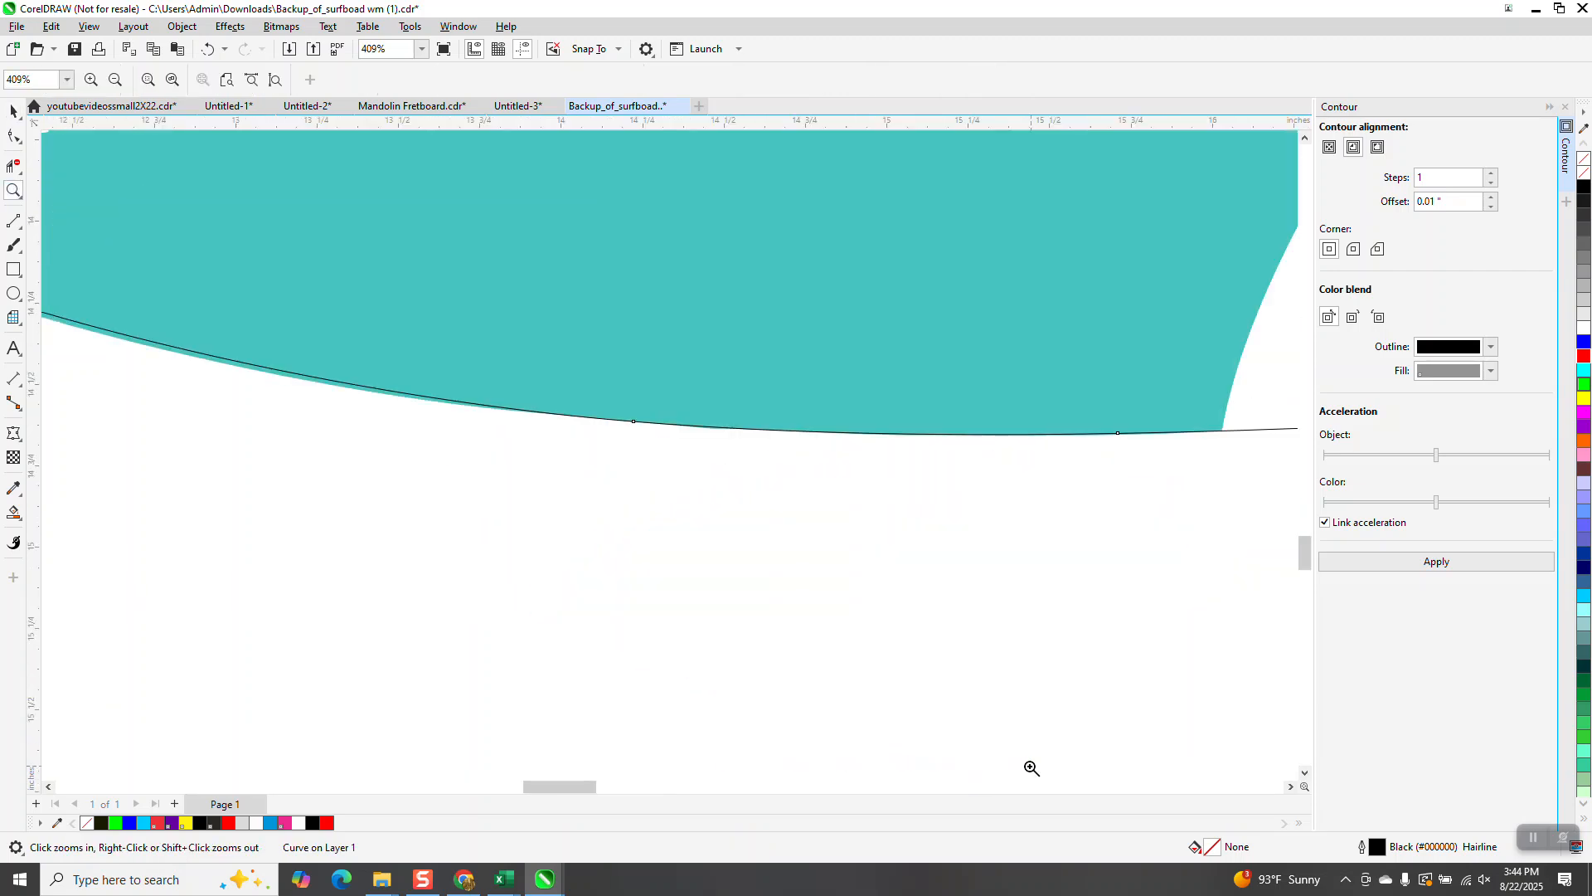
right_click(374, 590)
right_click(356, 572)
right_click(389, 562)
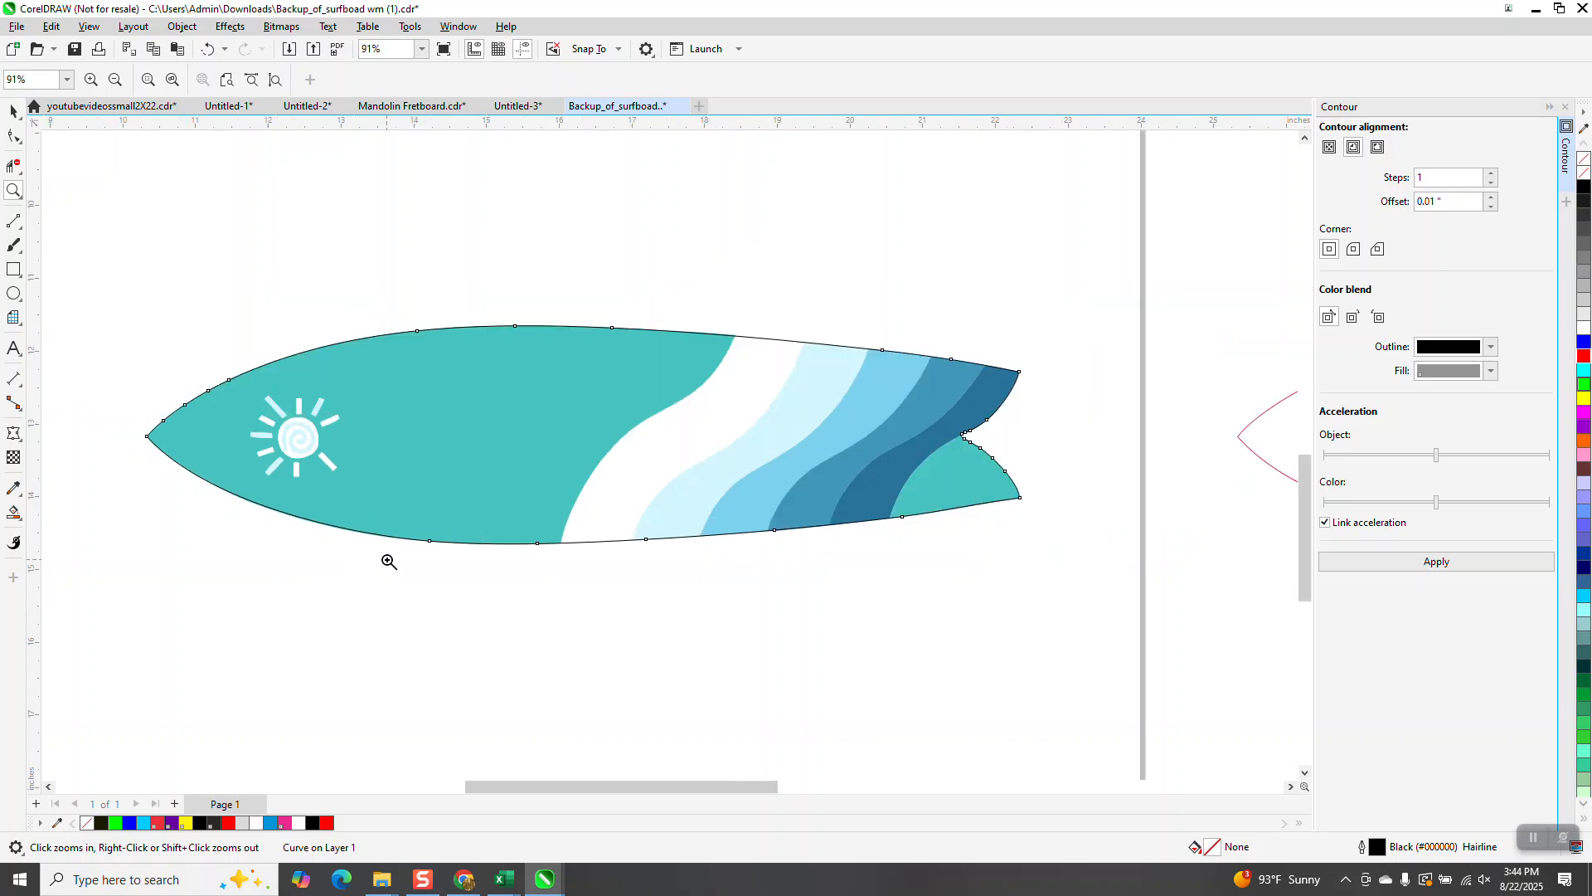
right_click(462, 448)
key("space")
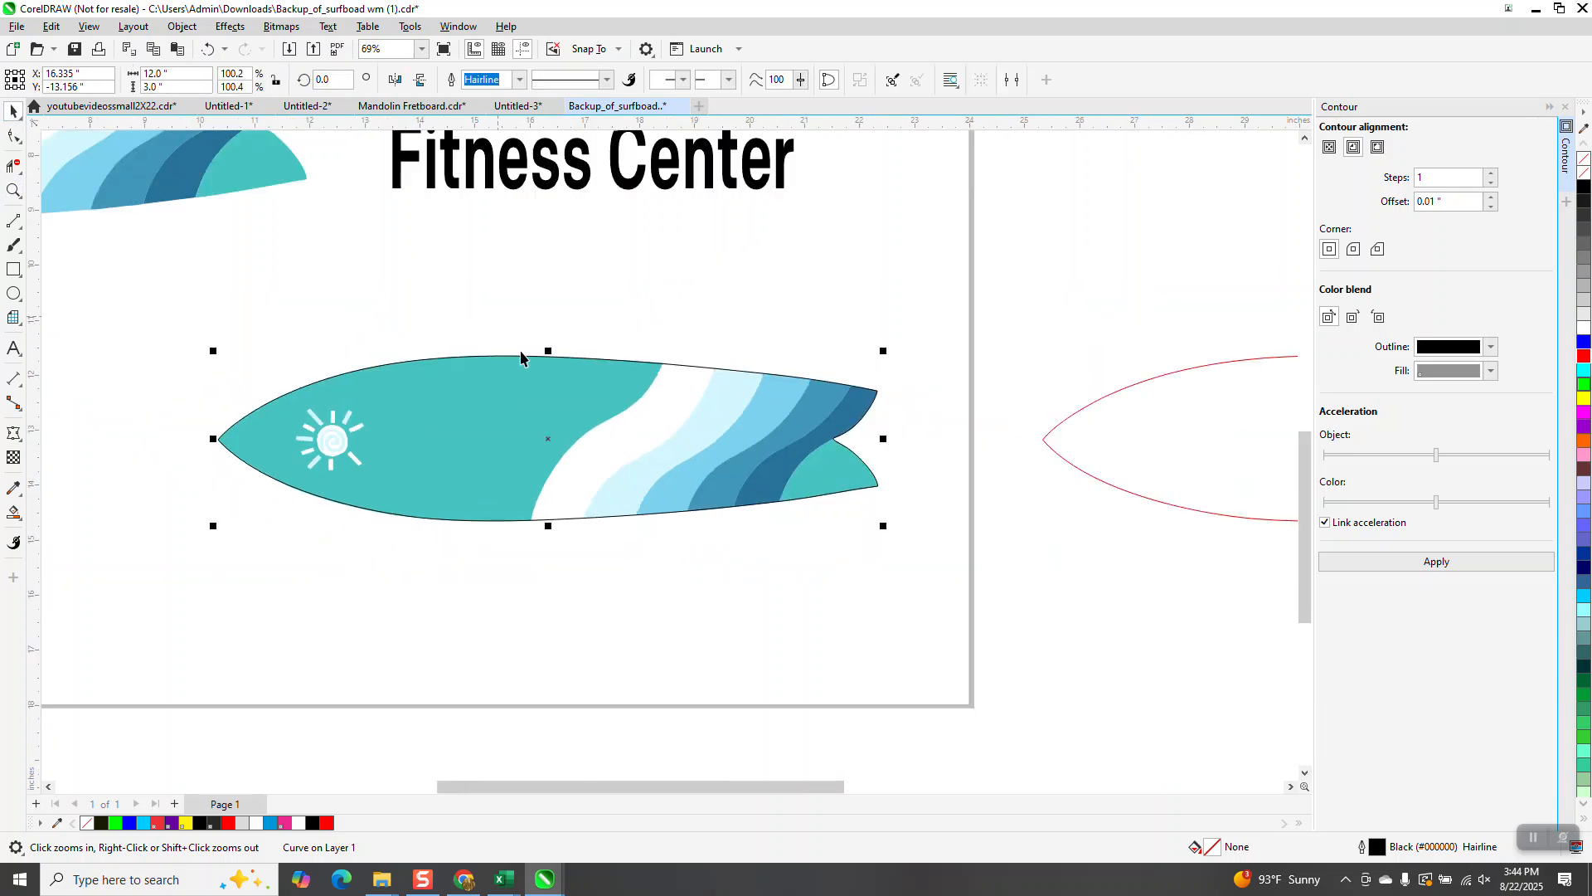
Step: Select the surfboard artwork together with the outline and Intersect them
scroll(509, 335, "down", 2)
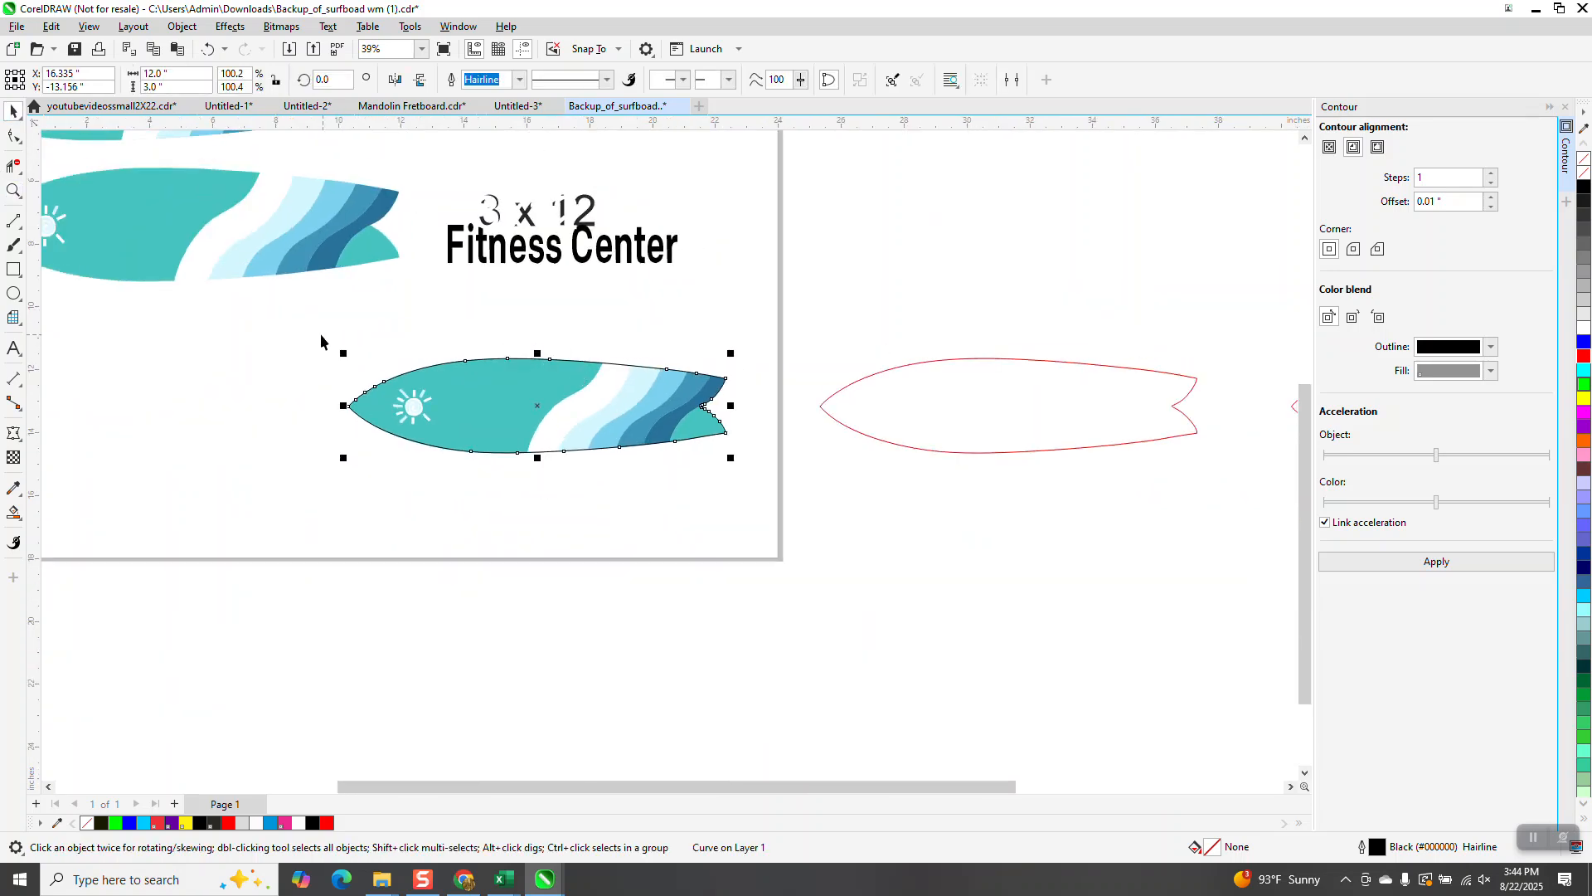
left_click_drag(320, 334, 632, 475)
left_click_drag(778, 503, 778, 503)
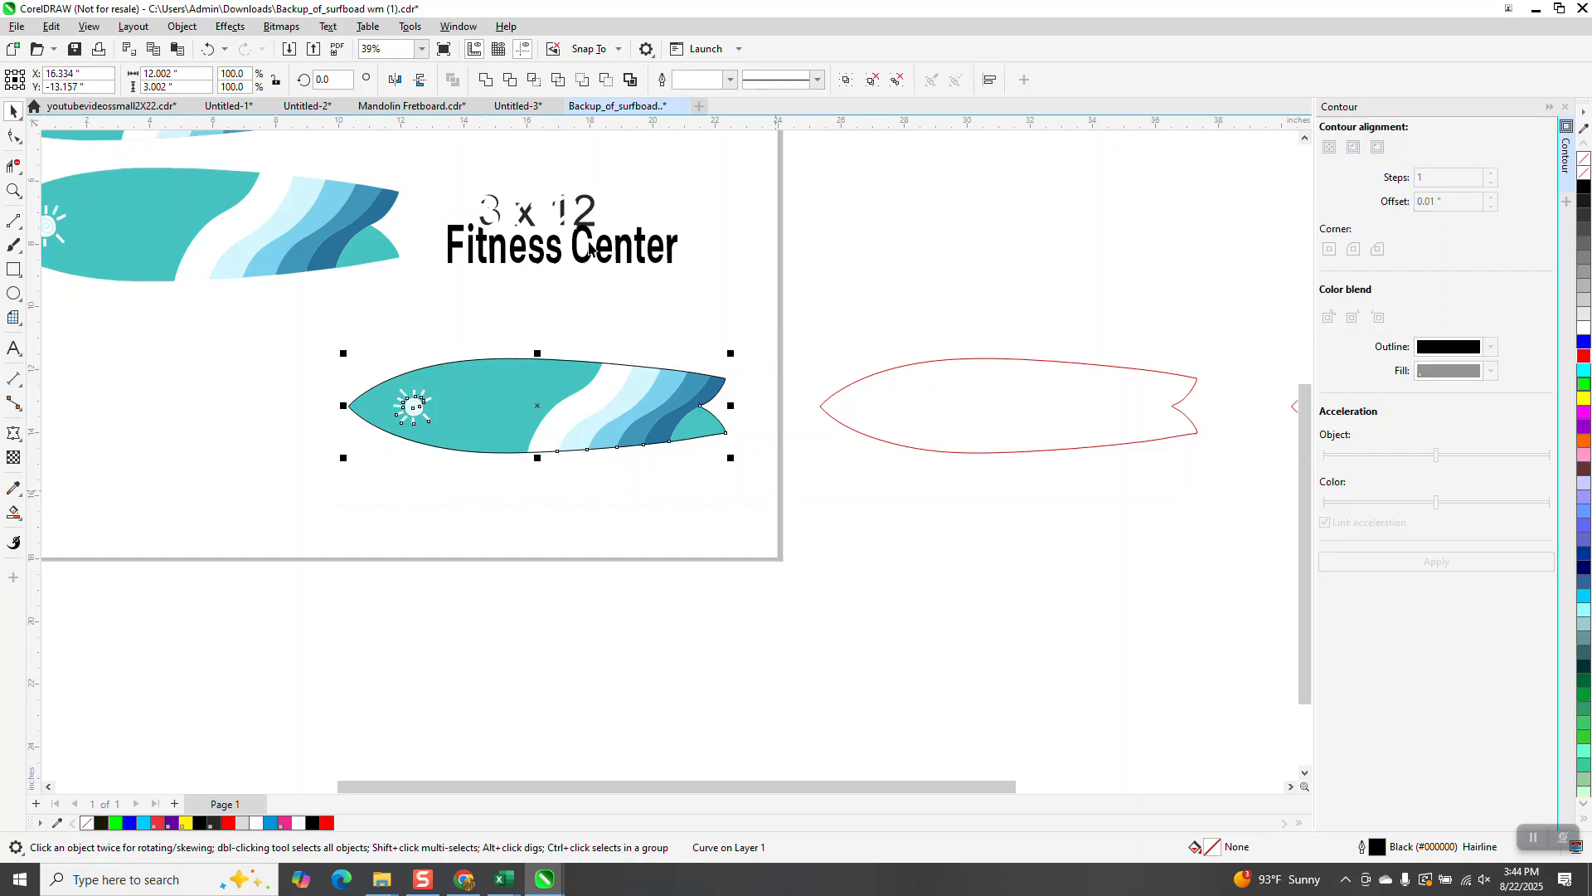
left_click(533, 86)
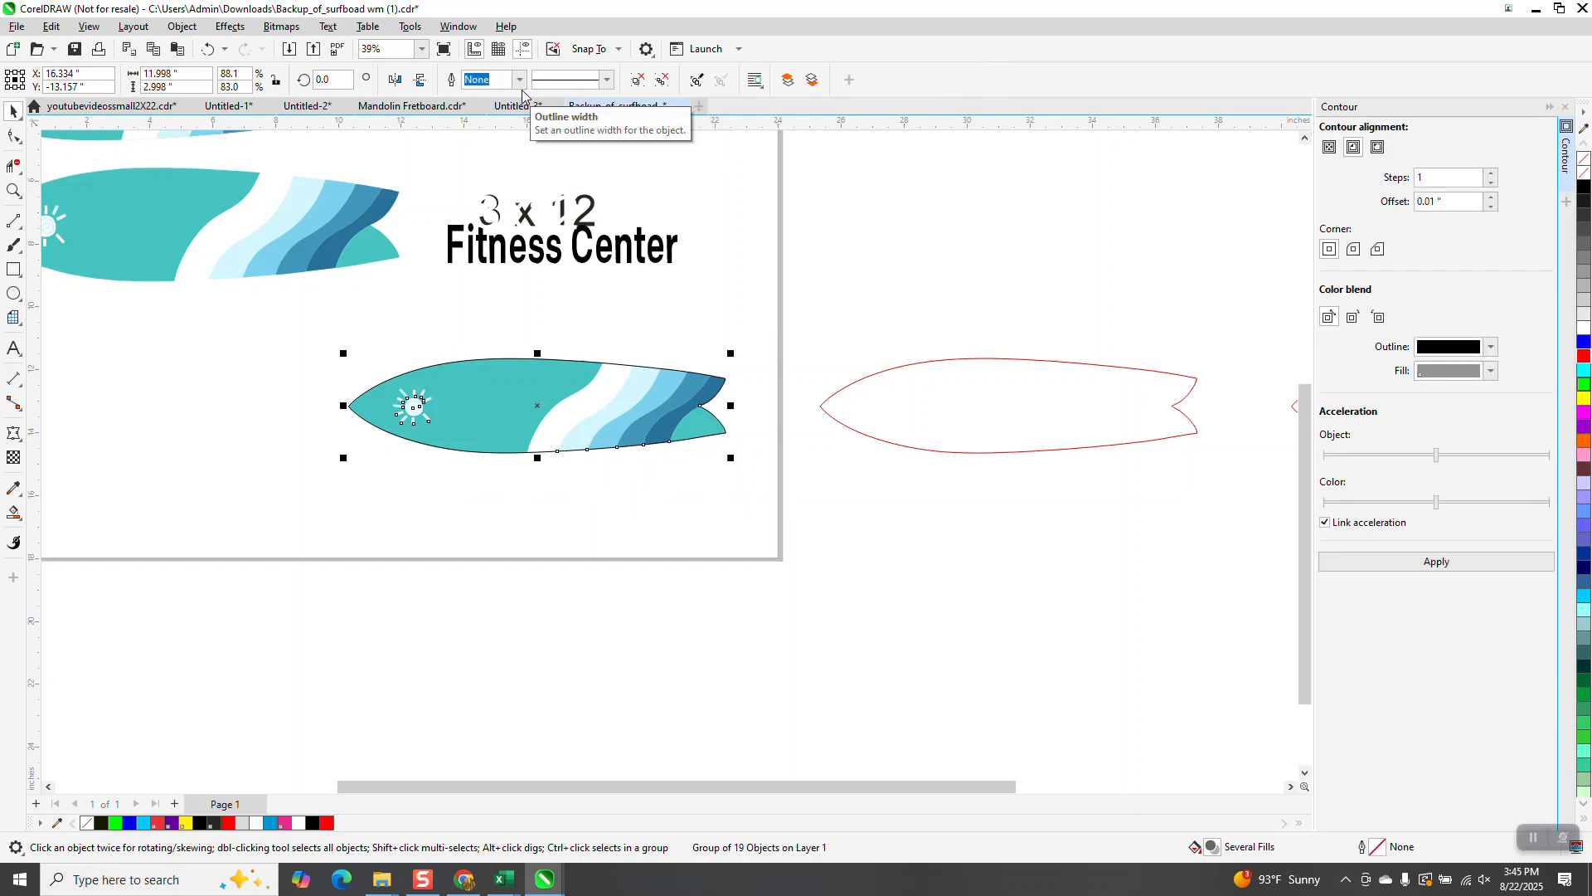
Step: Nudge the surfboard artwork and the intersected outline curve down together, away from the leftover board copy
key("Down")
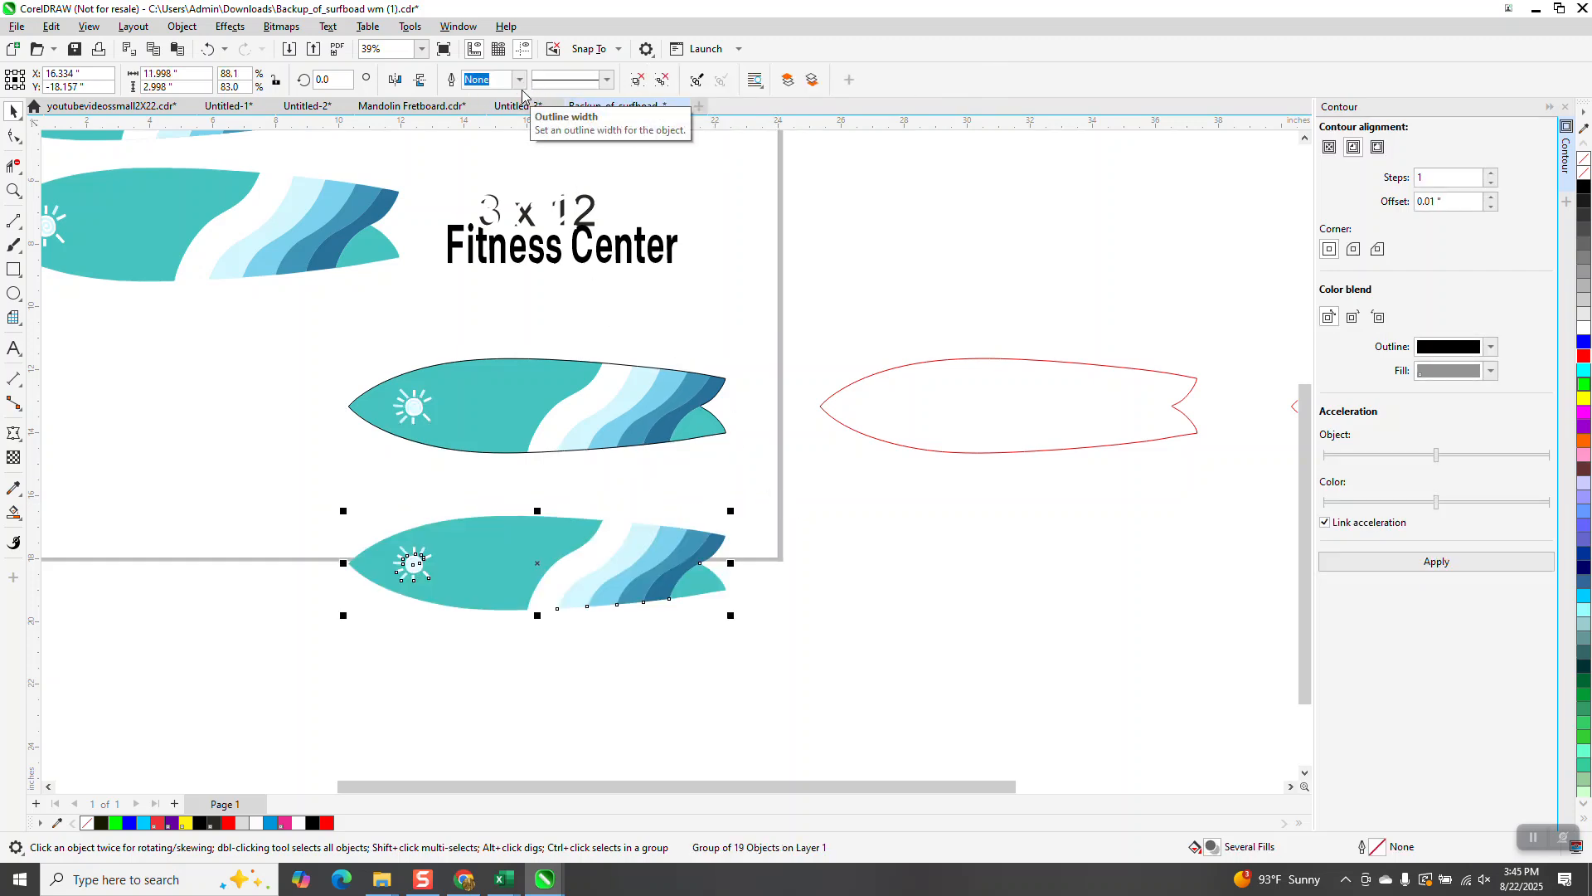
left_click(536, 452)
key("Down")
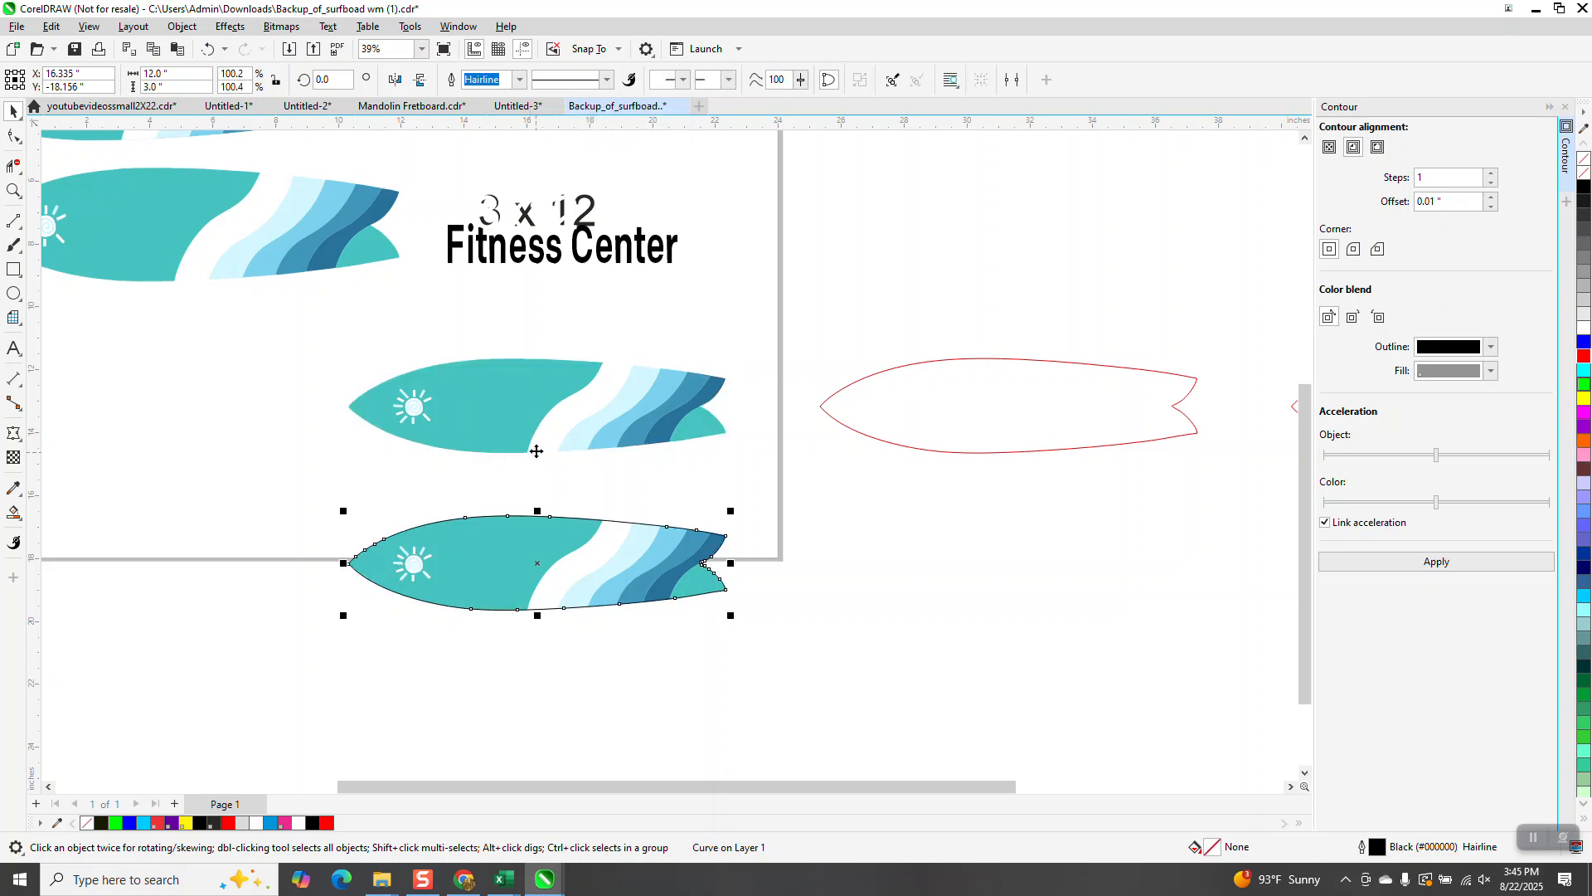
Step: Zoom in to check how the outline follows the board's bottom edge, then zoom back out
left_click(13, 191)
left_click_drag(497, 534, 618, 646)
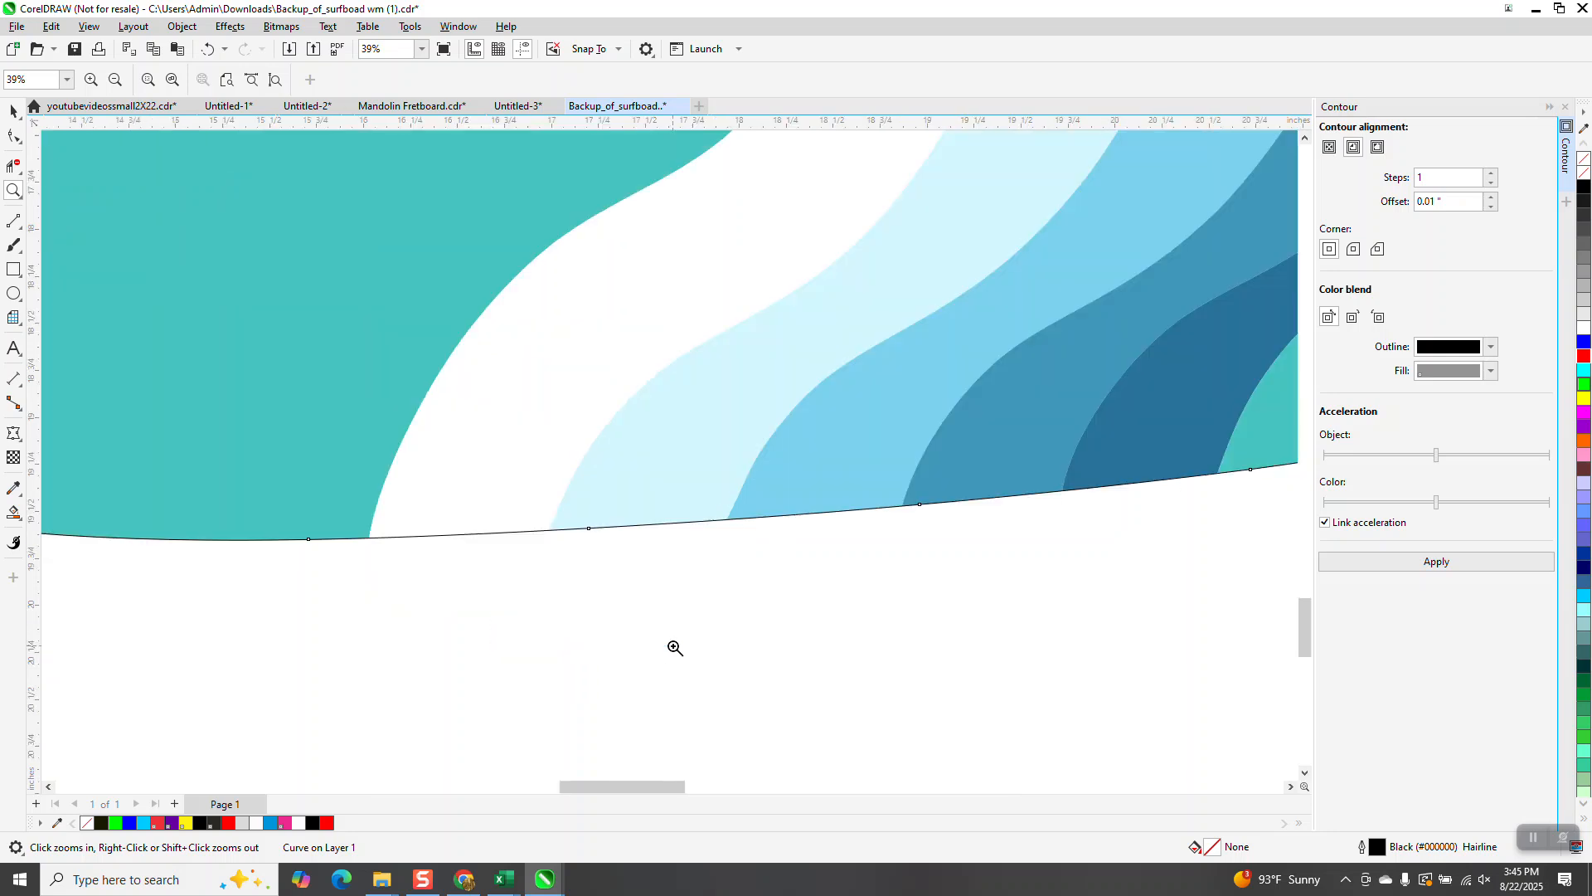
right_click(673, 700)
right_click(660, 655)
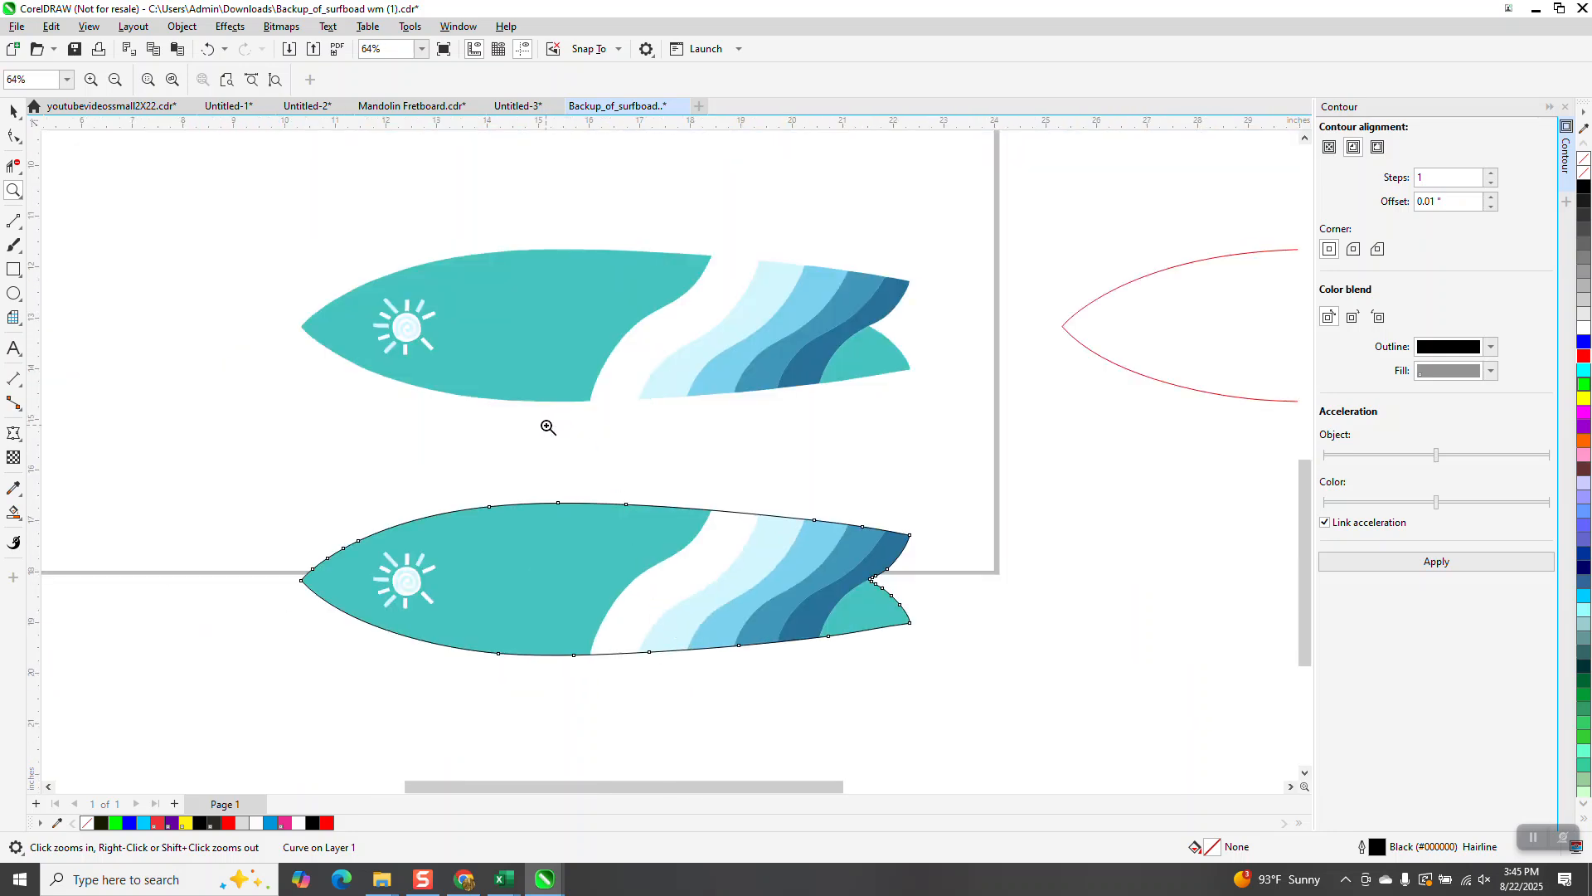
Step: Delete the leftover surfboard copy above the outlined board
left_click(12, 110)
left_click(540, 299)
key("Delete")
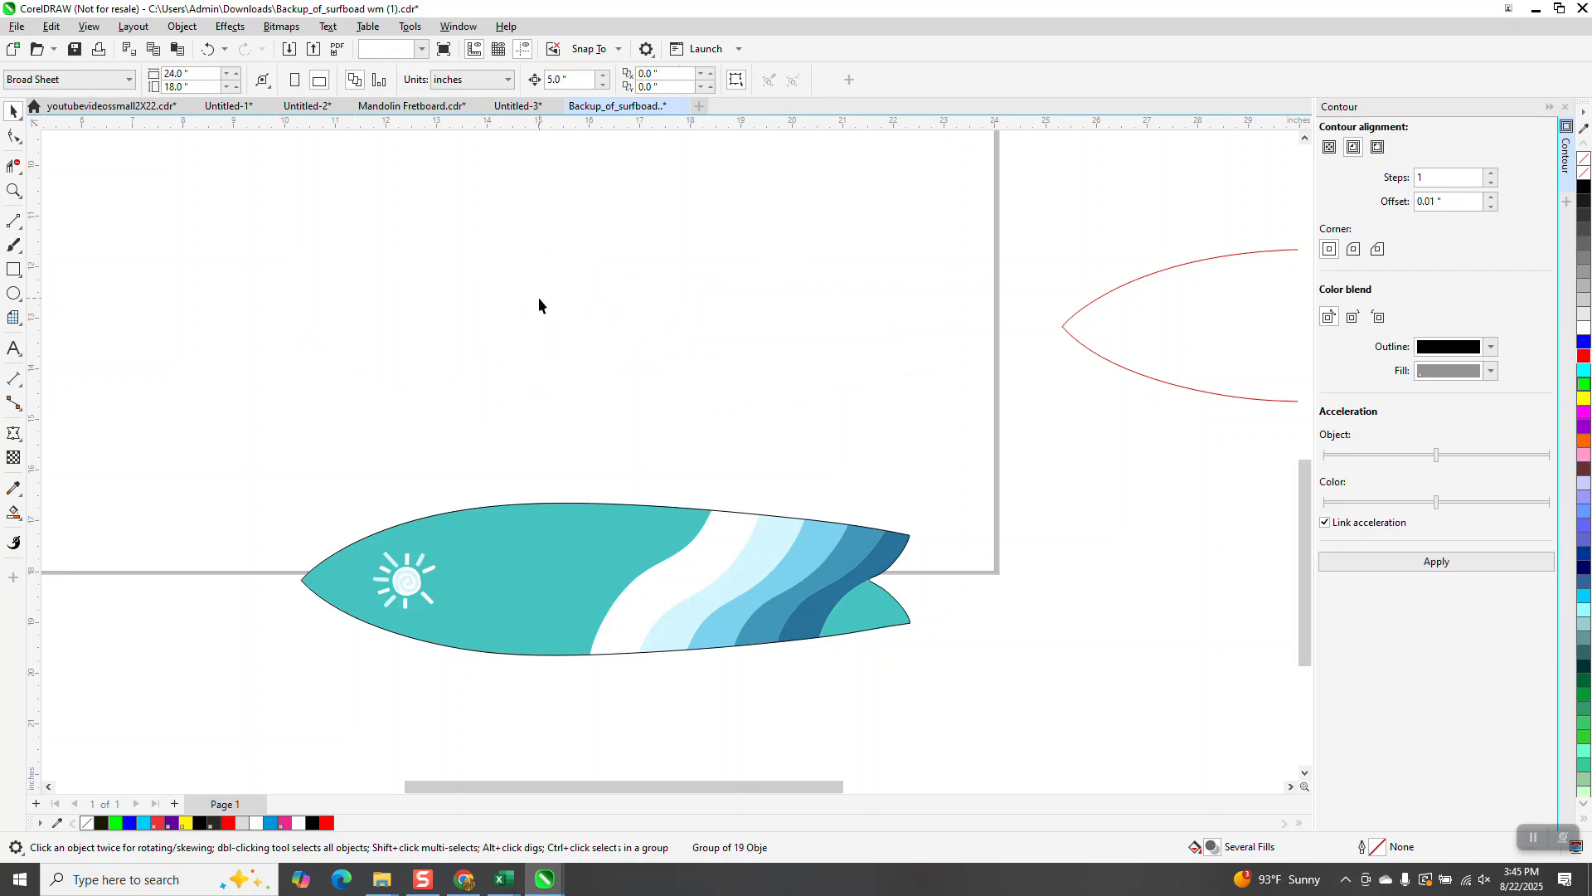
Step: Move the Fitness Center text back down onto the outlined surfboard
left_click(503, 595)
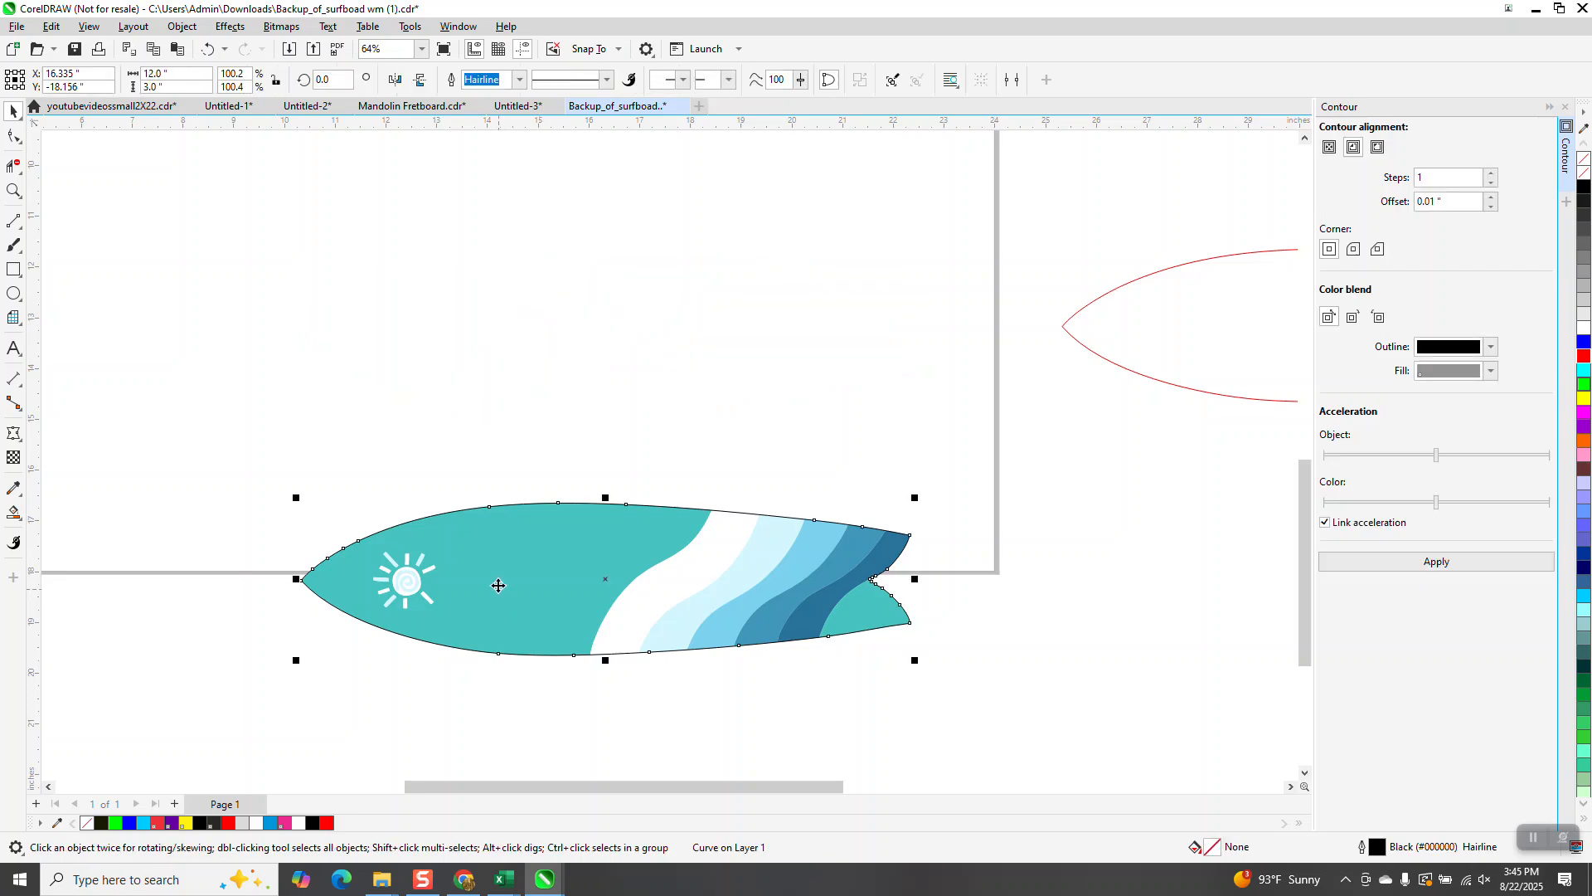
scroll(498, 586, "down", 2)
left_click(593, 283)
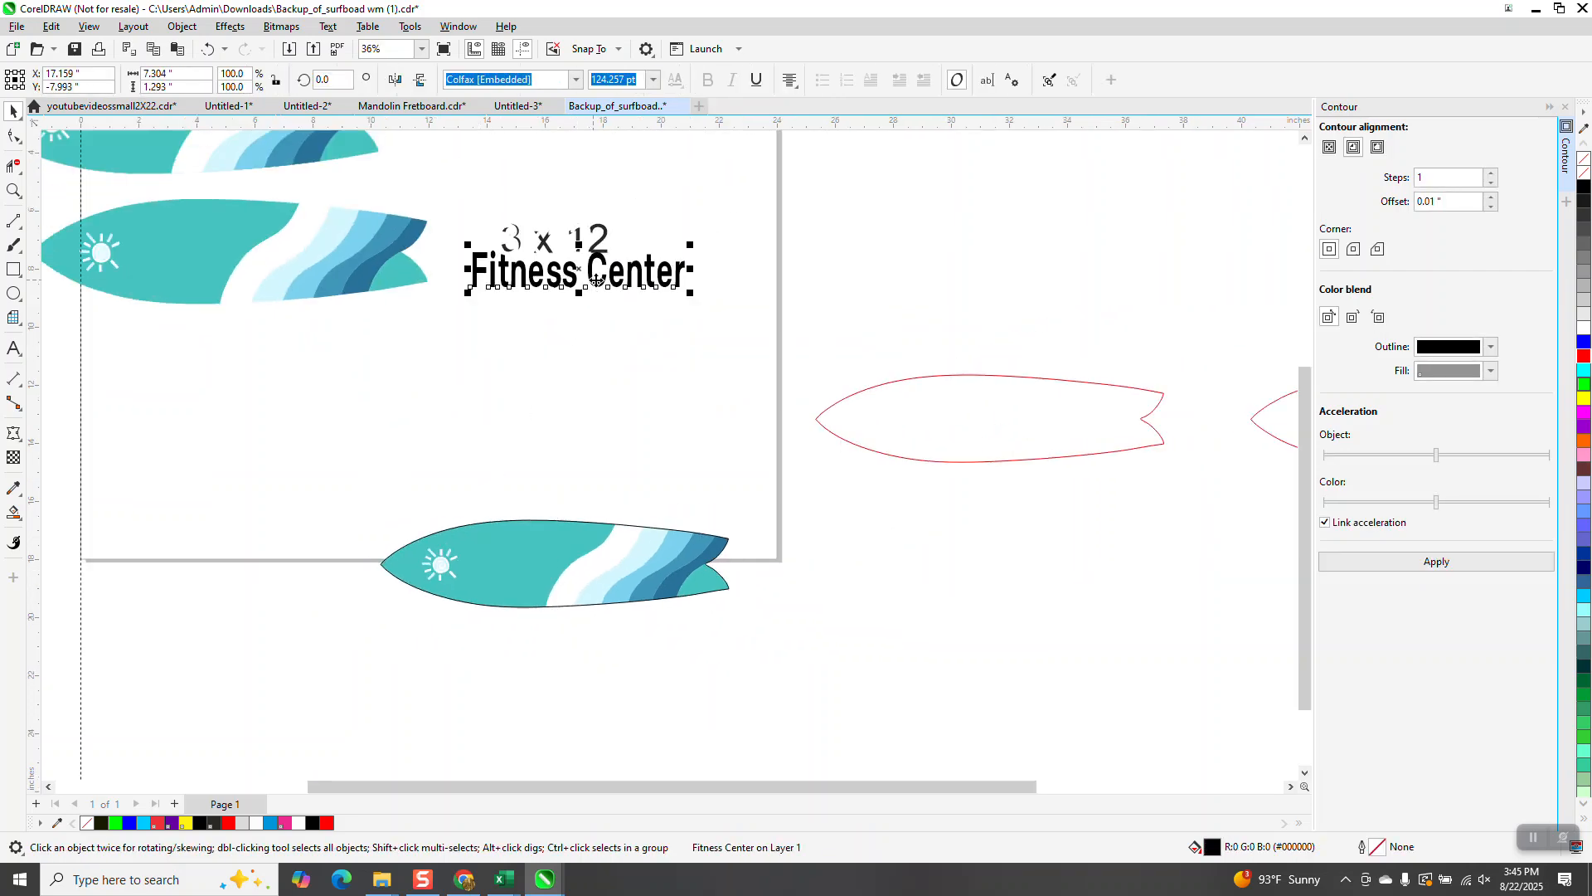
key("Down")
key("Down")
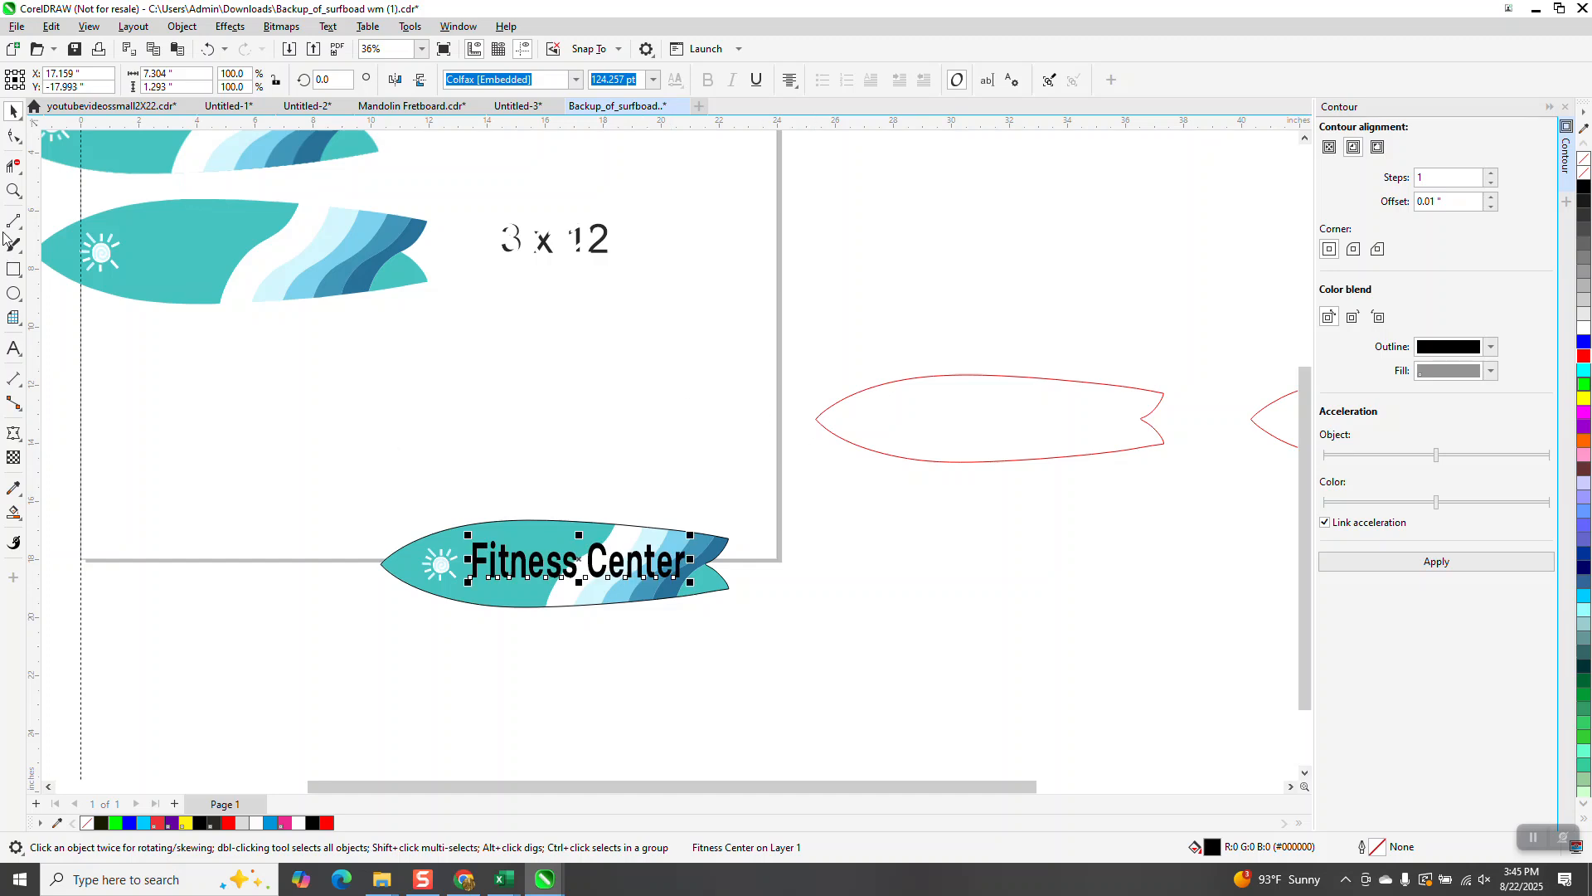
Step: Select the text, artwork and outline together, set their height to 4 inches, and undo the change
left_click(13, 191)
left_click_drag(361, 480, 768, 641)
left_click(13, 110)
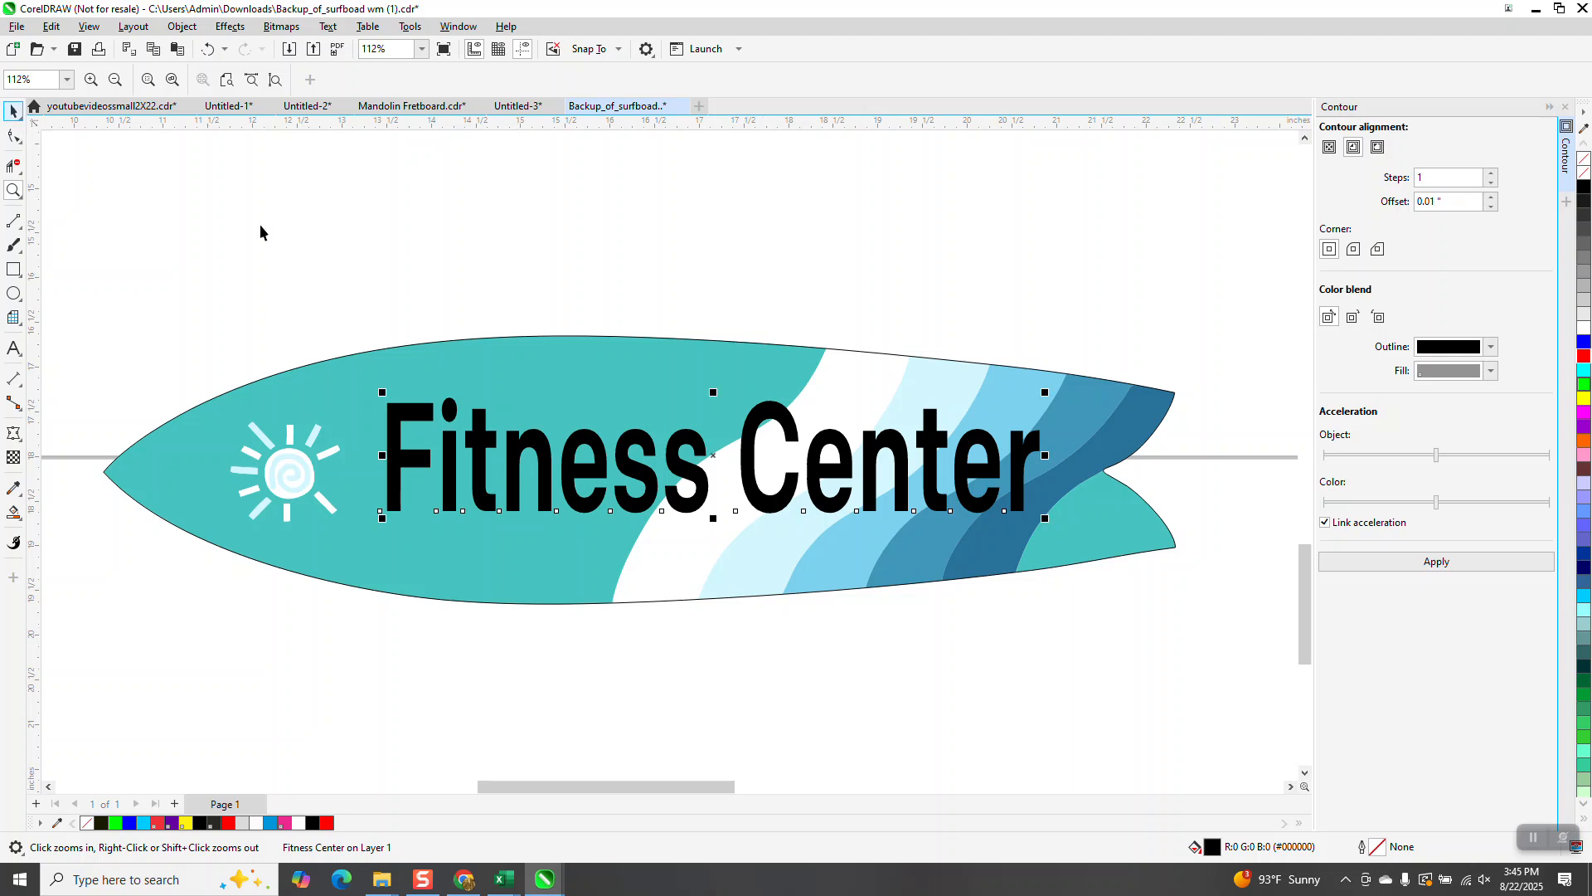
left_click(264, 226)
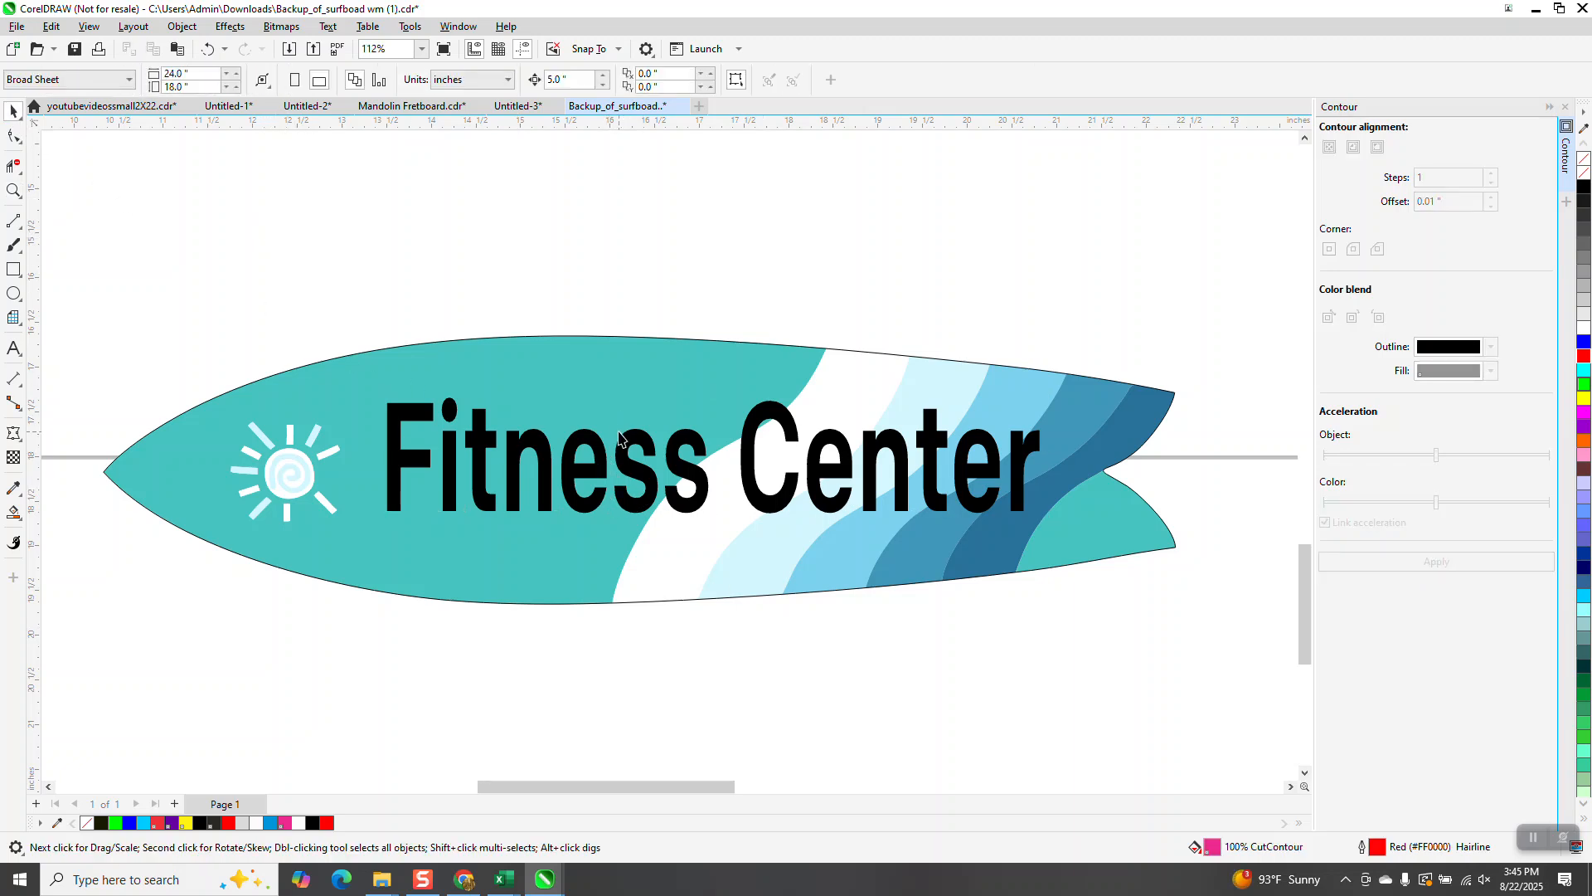
scroll(622, 431, "down", 1)
left_click_drag(733, 548, 1186, 624)
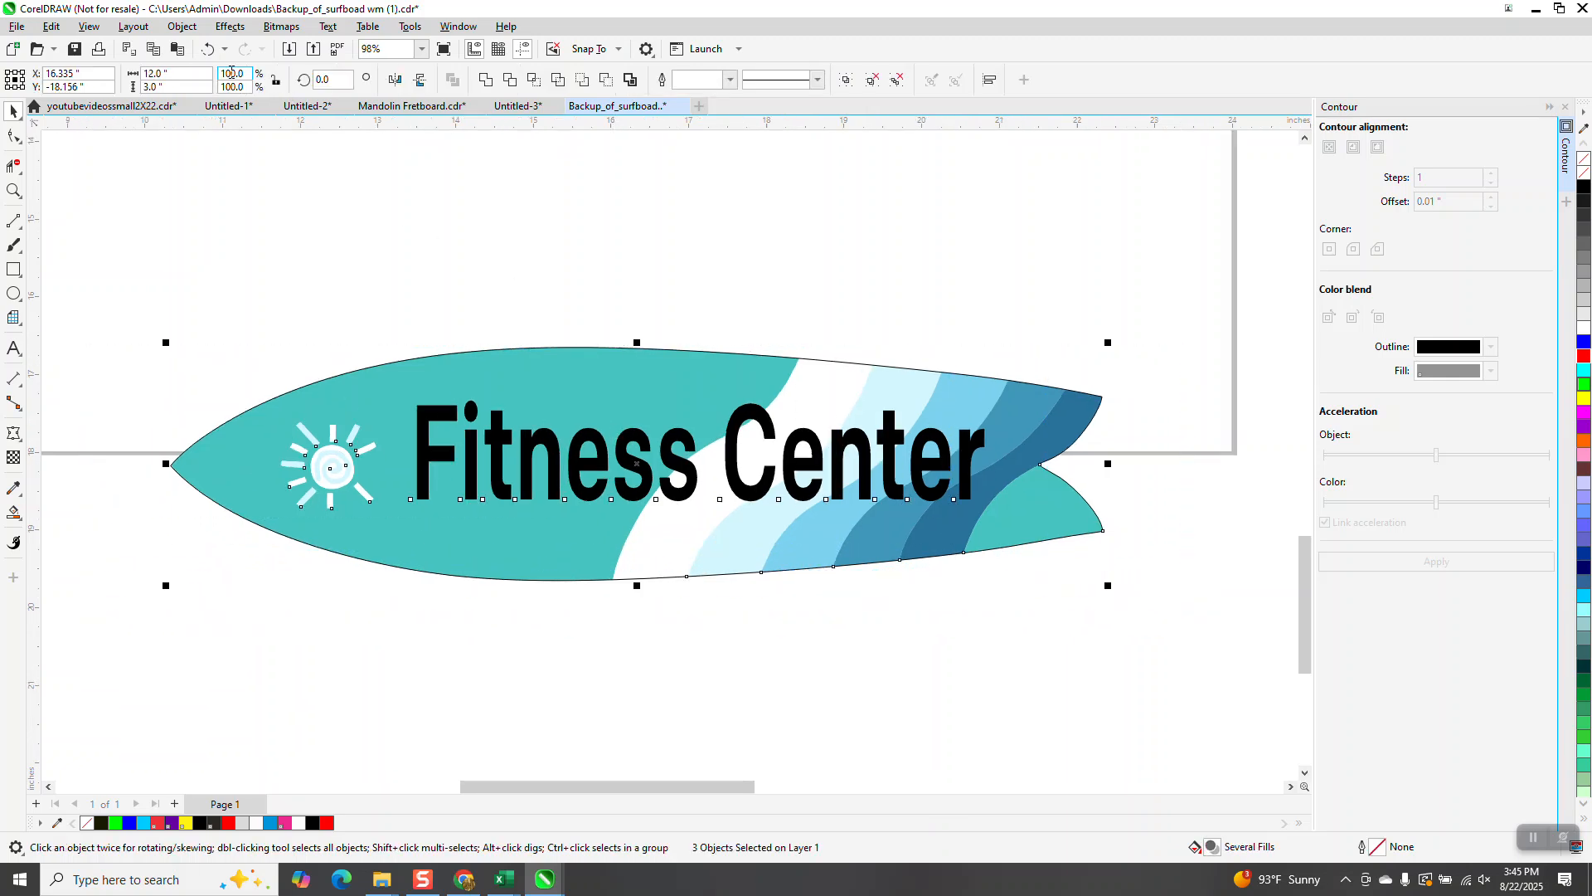
left_click_drag(173, 87, 60, 102)
type("4")
key("Return")
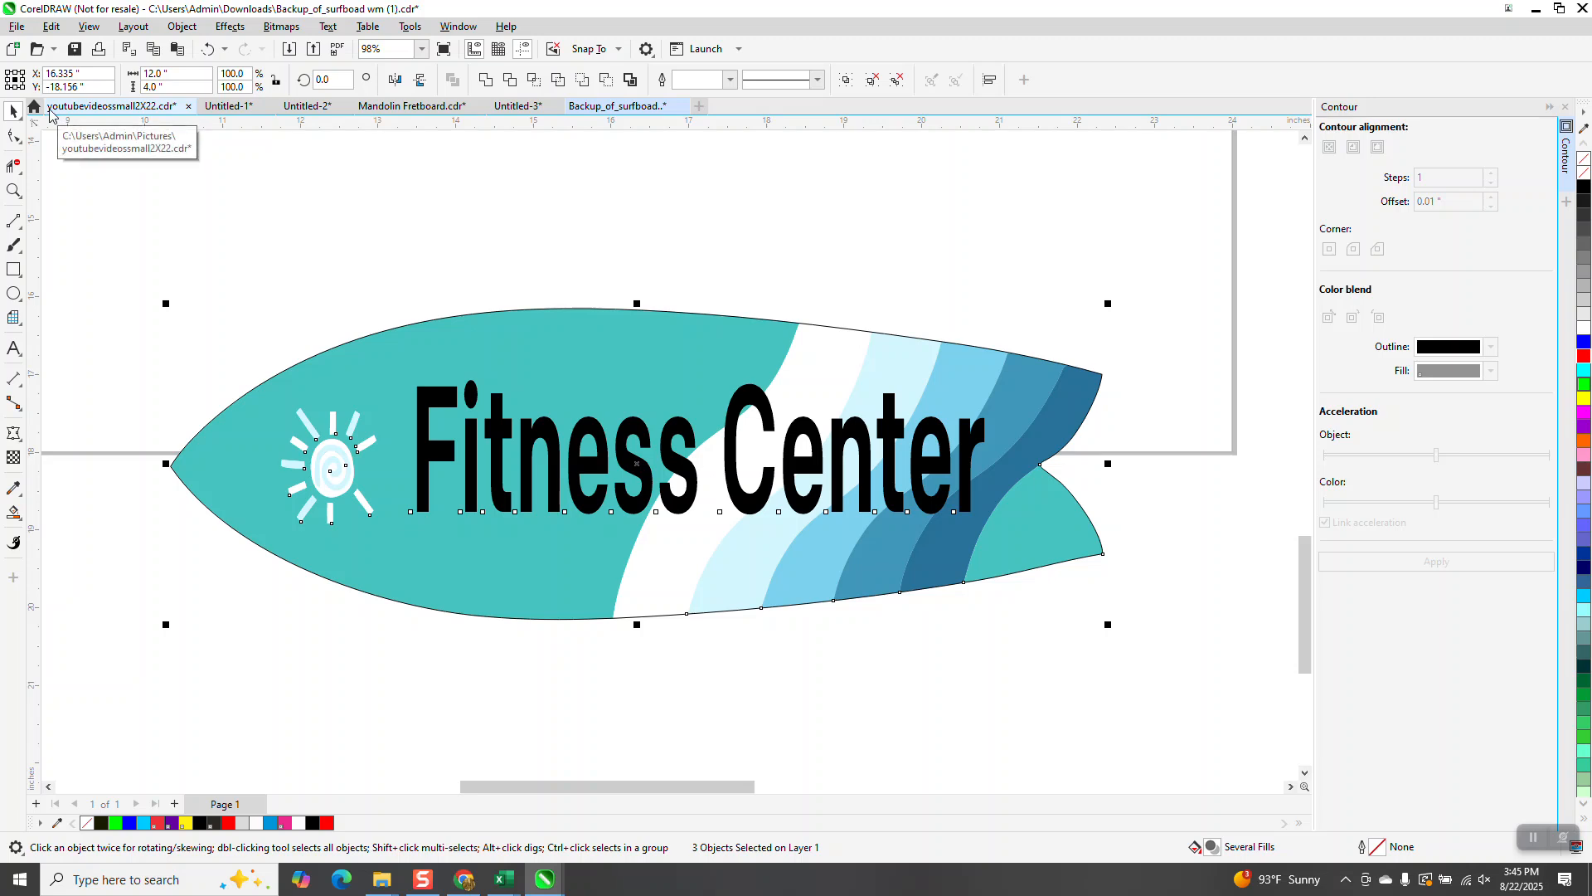
left_click(207, 49)
Step: Select the surfboard's cut outline and set its outline colour to red
left_click(310, 265)
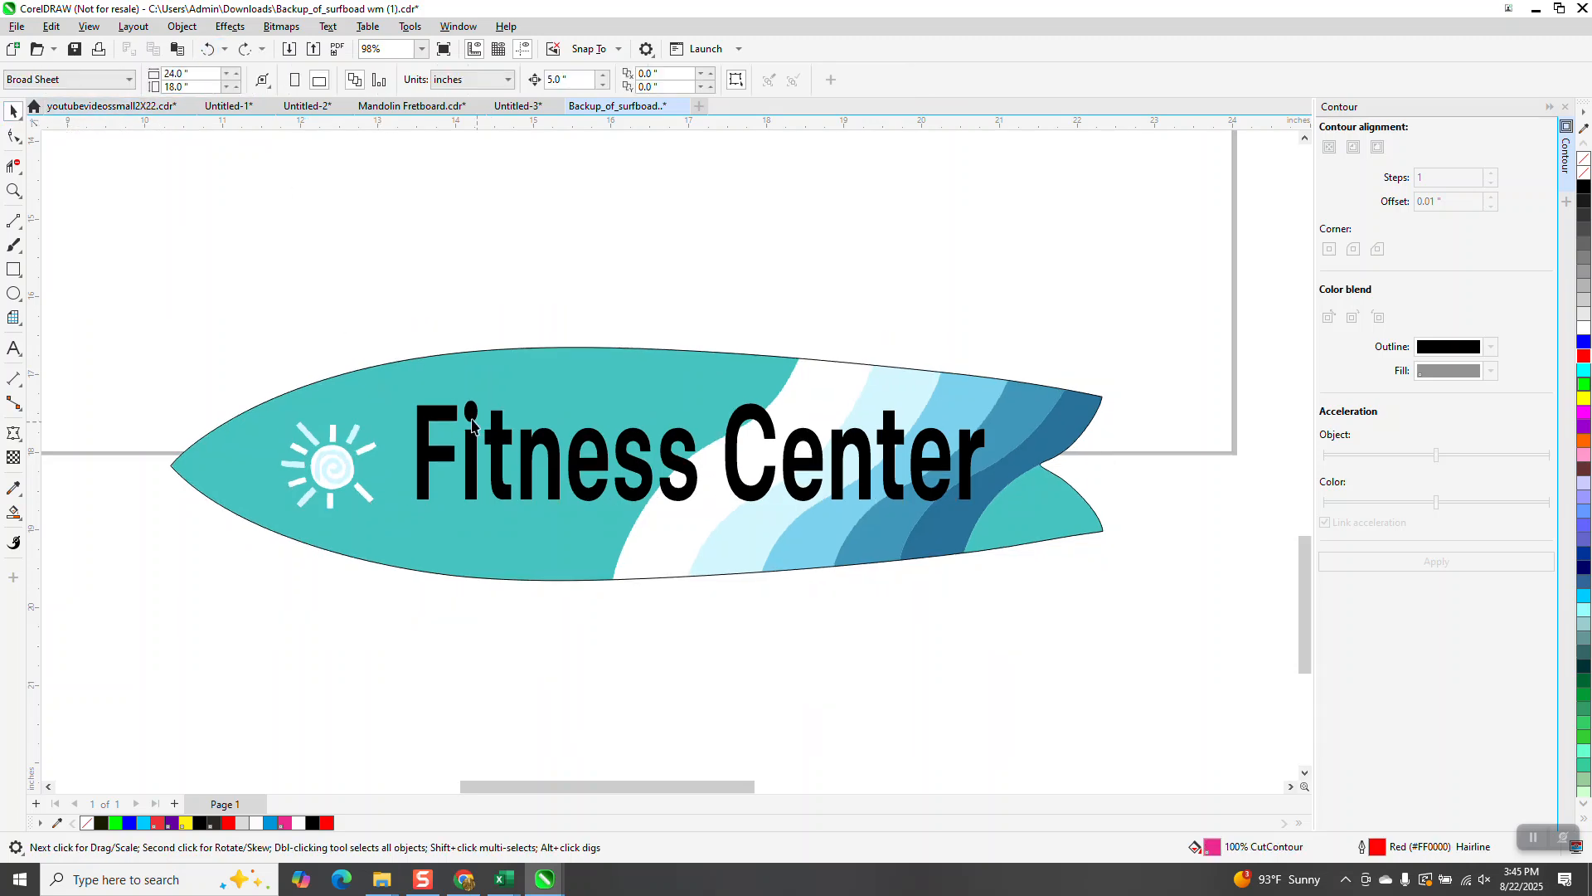
left_click(446, 412)
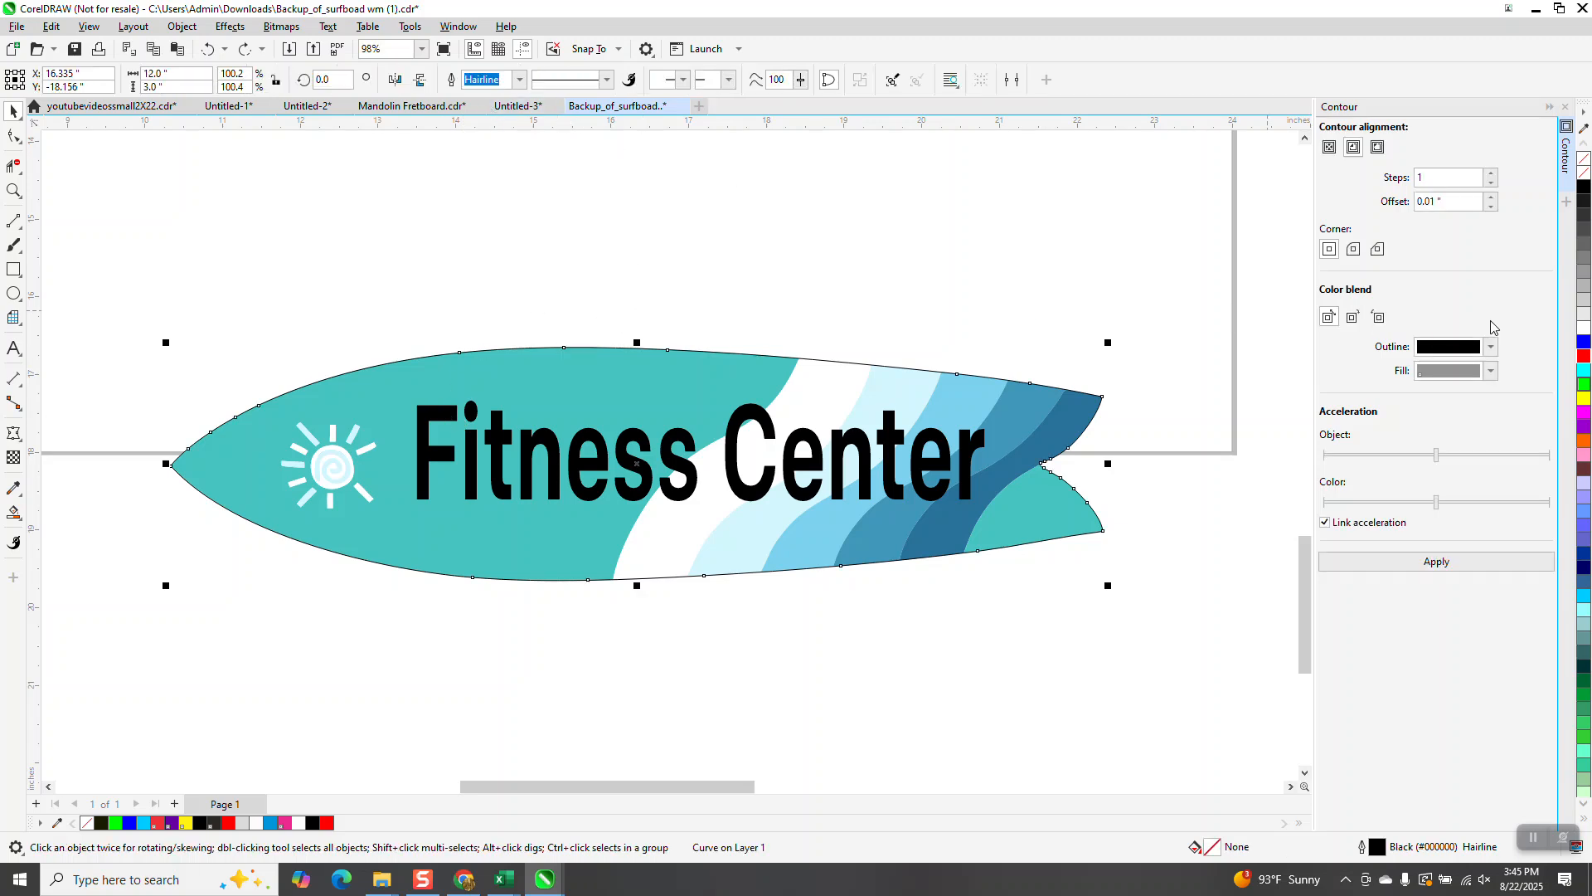
right_click(1584, 357)
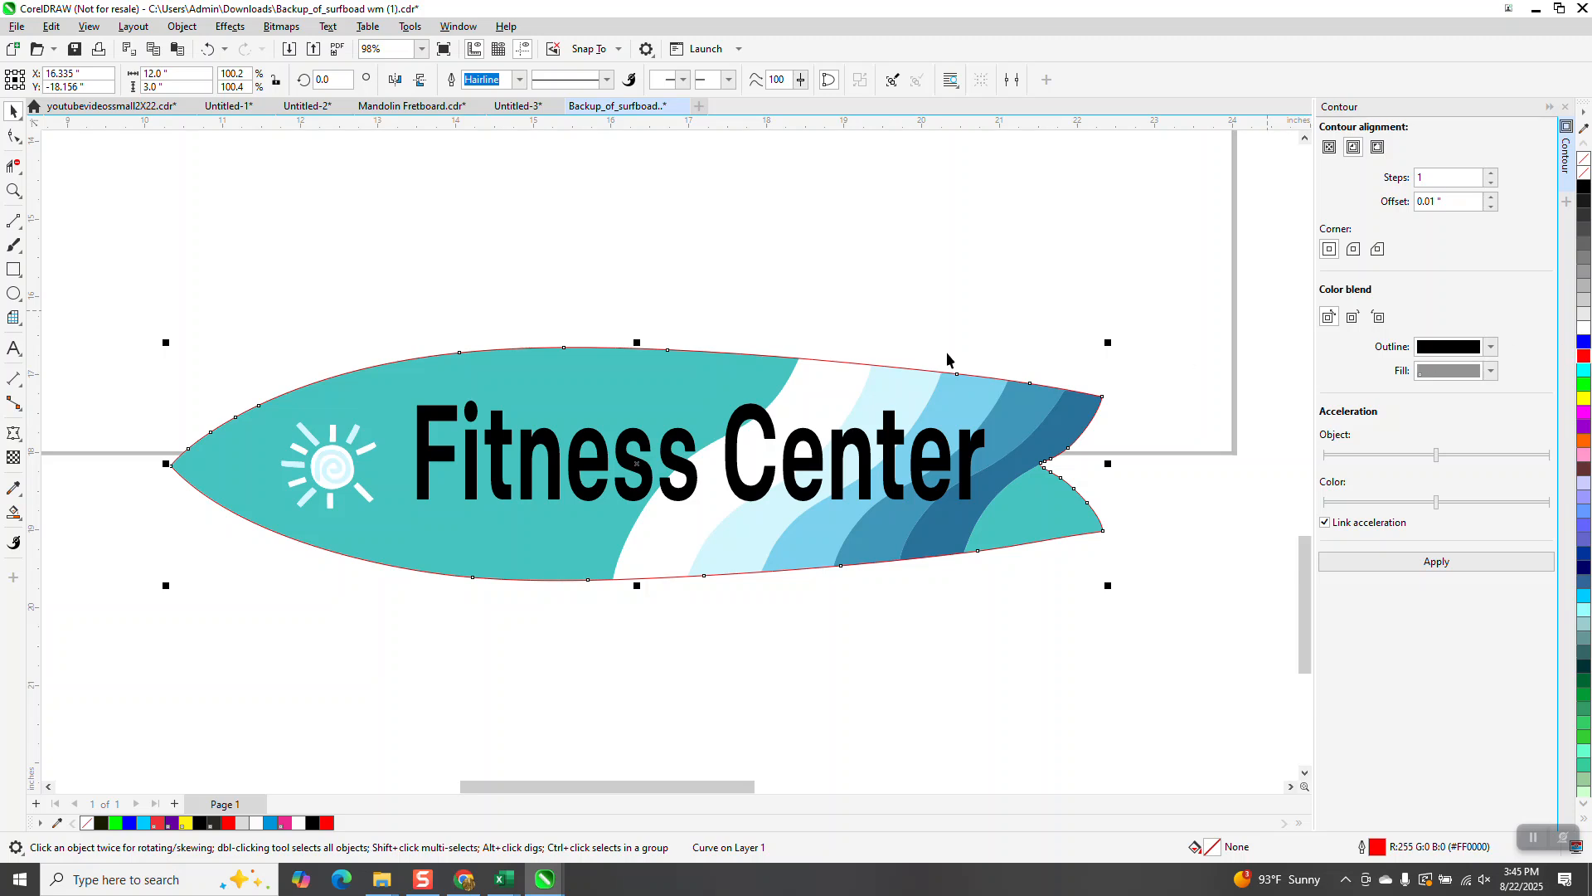
Step: Zoom in to inspect how the red outline fits around the surfboard
left_click(13, 189)
left_click_drag(752, 341, 933, 430)
scroll(506, 240, "down", 6)
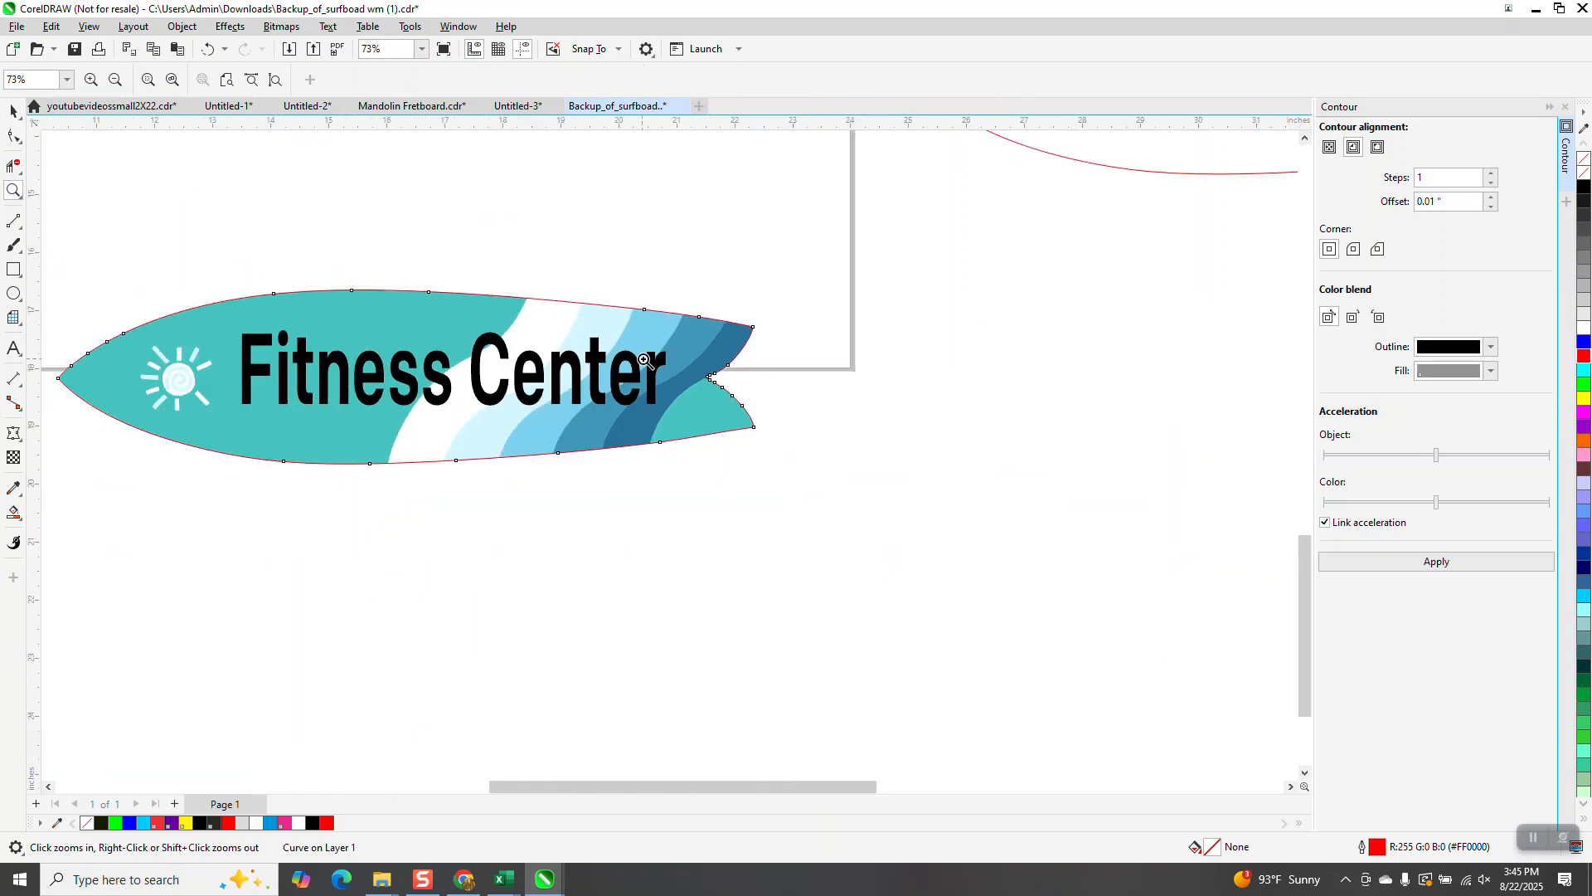
left_click_drag(173, 325, 749, 490)
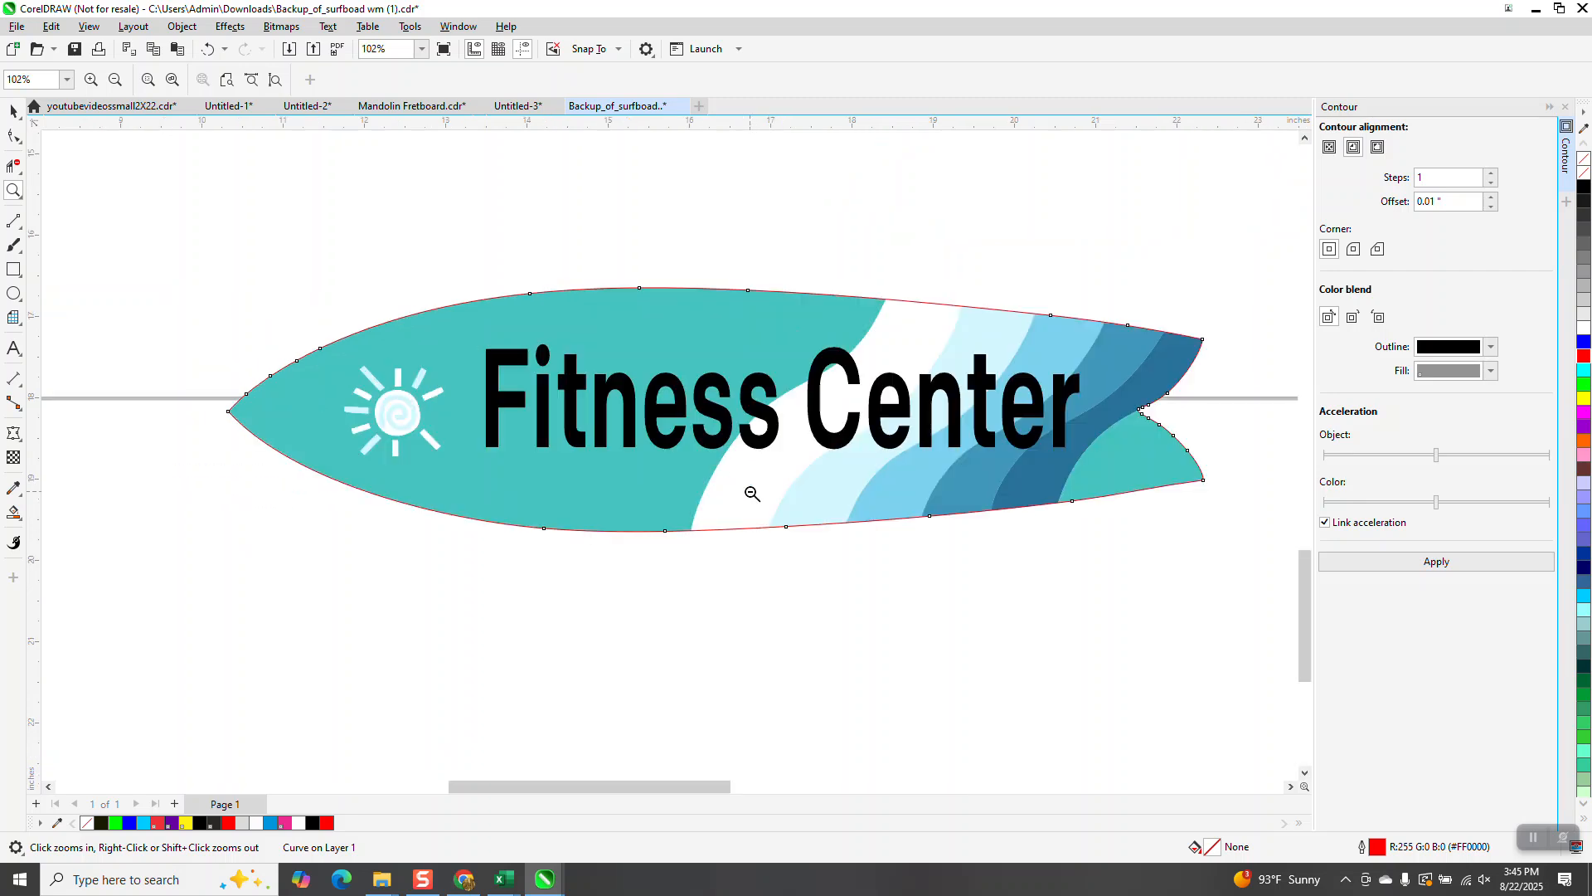